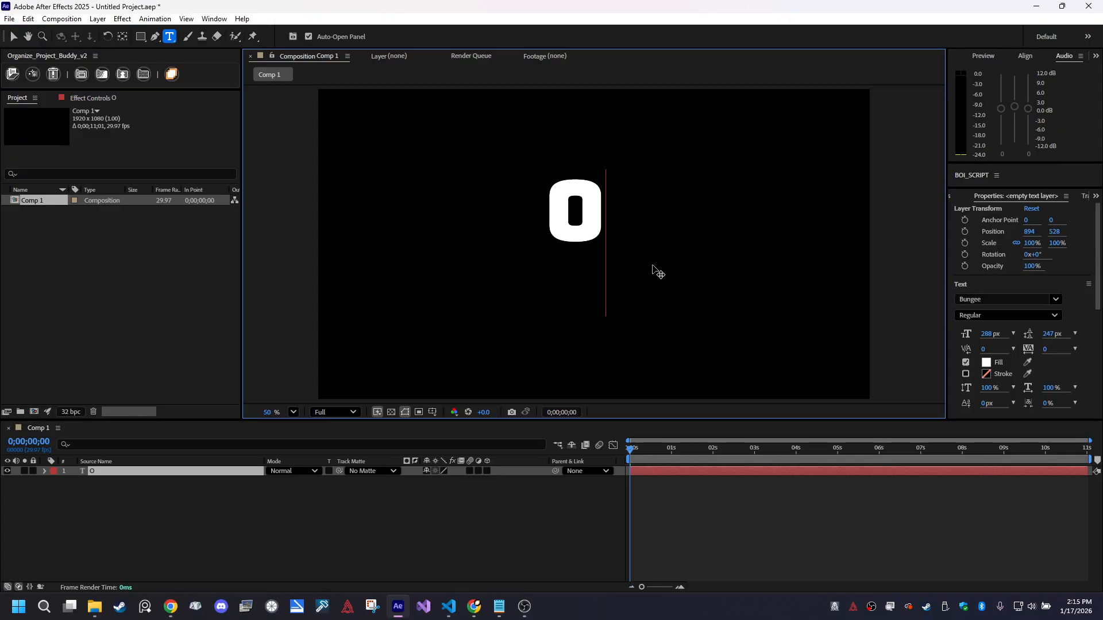
Change the letter O's font to Calisto MT and enlarge it to about 309% near the centre of the frame
{"action": "left_click_drag", "start_coordinate": [602, 224], "coordinate": [529, 223]}
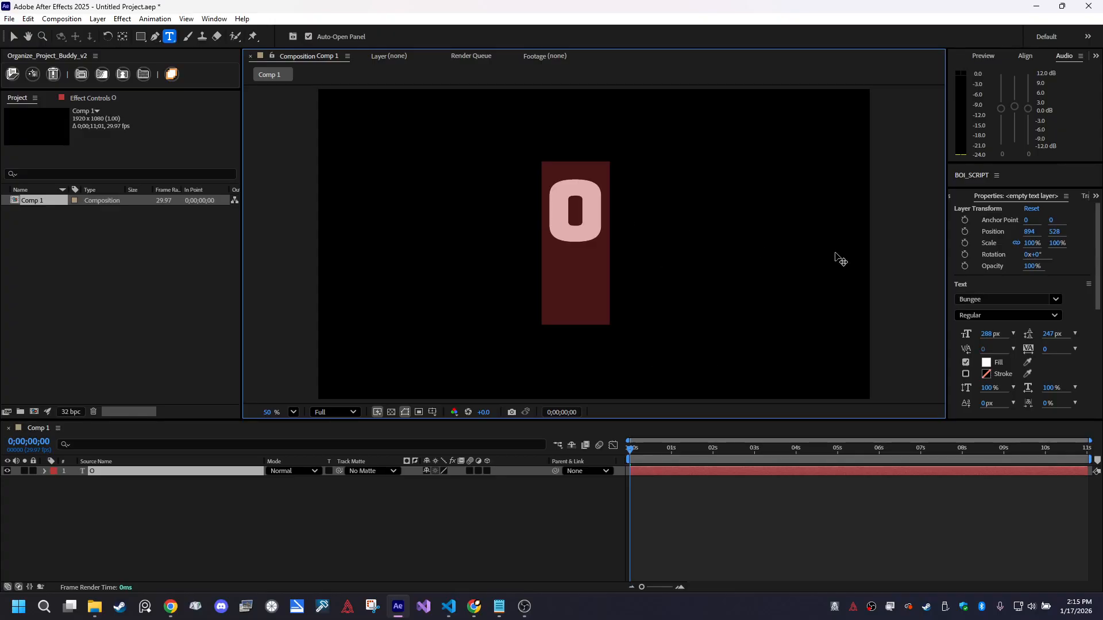
{"action": "left_click", "coordinate": [1001, 298]}
{"action": "left_click", "coordinate": [928, 391]}
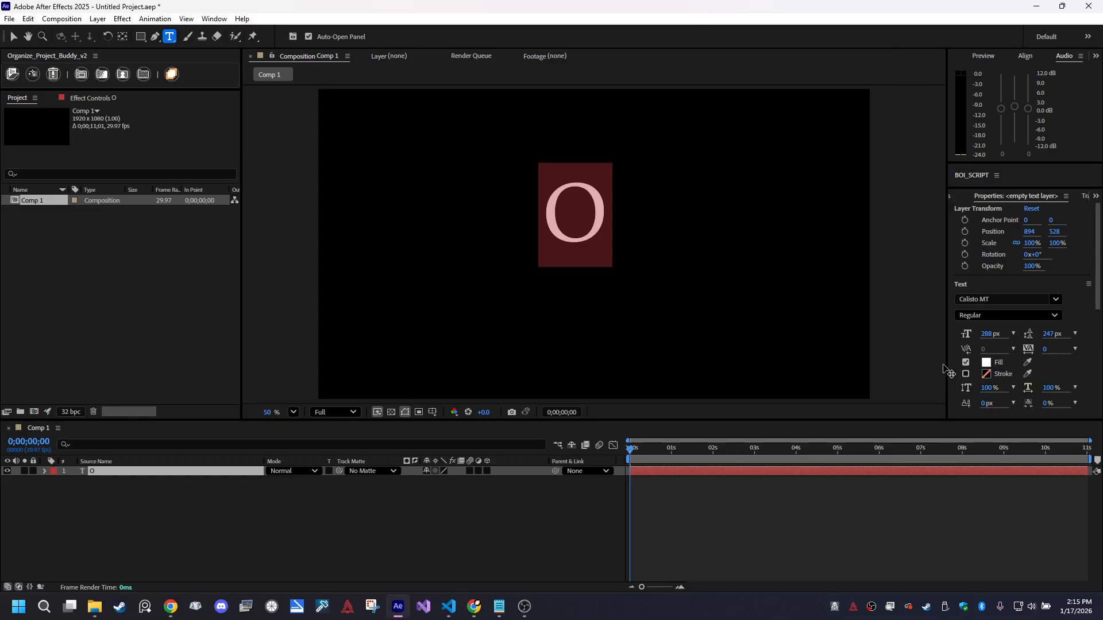
{"action": "left_click", "coordinate": [13, 37]}
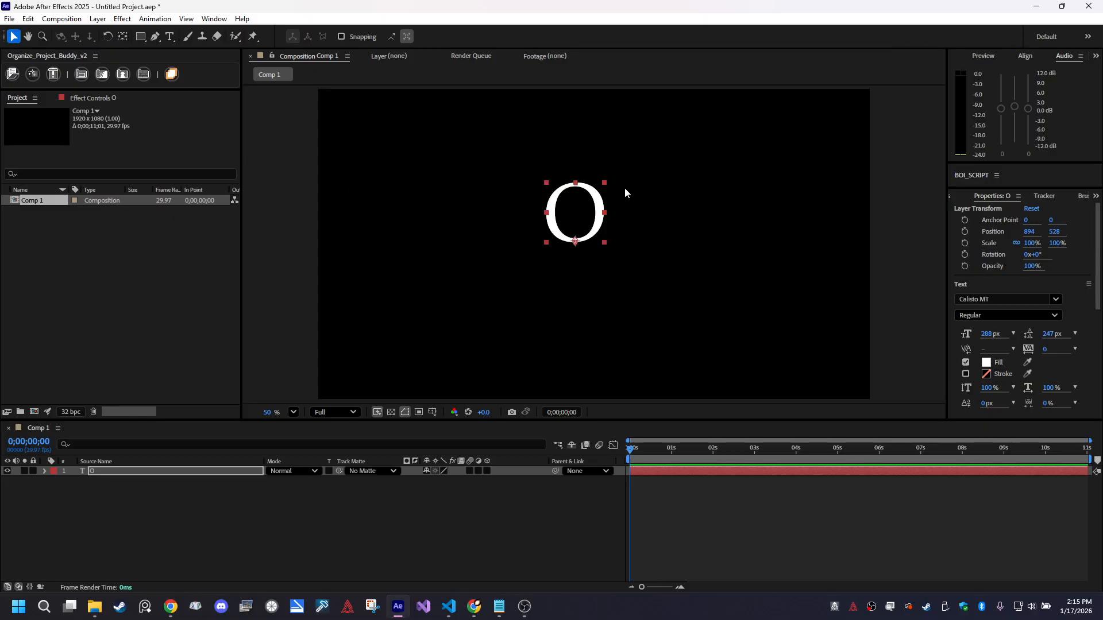
{"action": "left_click_drag", "start_coordinate": [605, 183], "coordinate": [665, 164]}
{"action": "left_click_drag", "start_coordinate": [647, 167], "coordinate": [660, 248]}
Create a black 1920 x 1080 px solid and place it beneath the letter O's text layer
{"action": "left_click", "coordinate": [183, 502]}
{"action": "key", "text": "ctrl+y"}
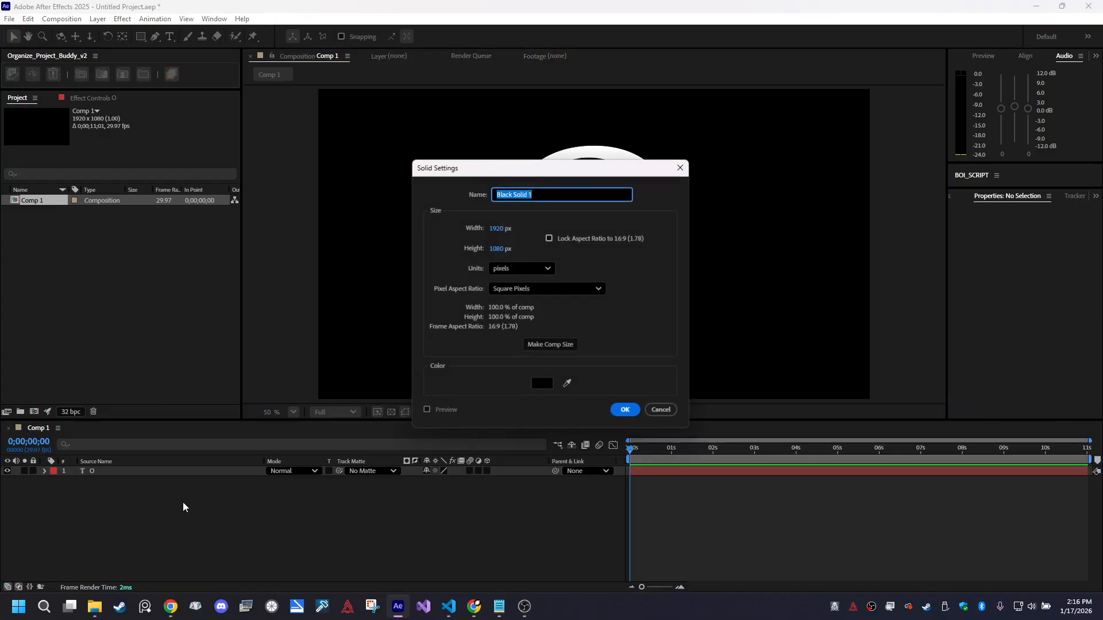
{"action": "left_click", "coordinate": [629, 413]}
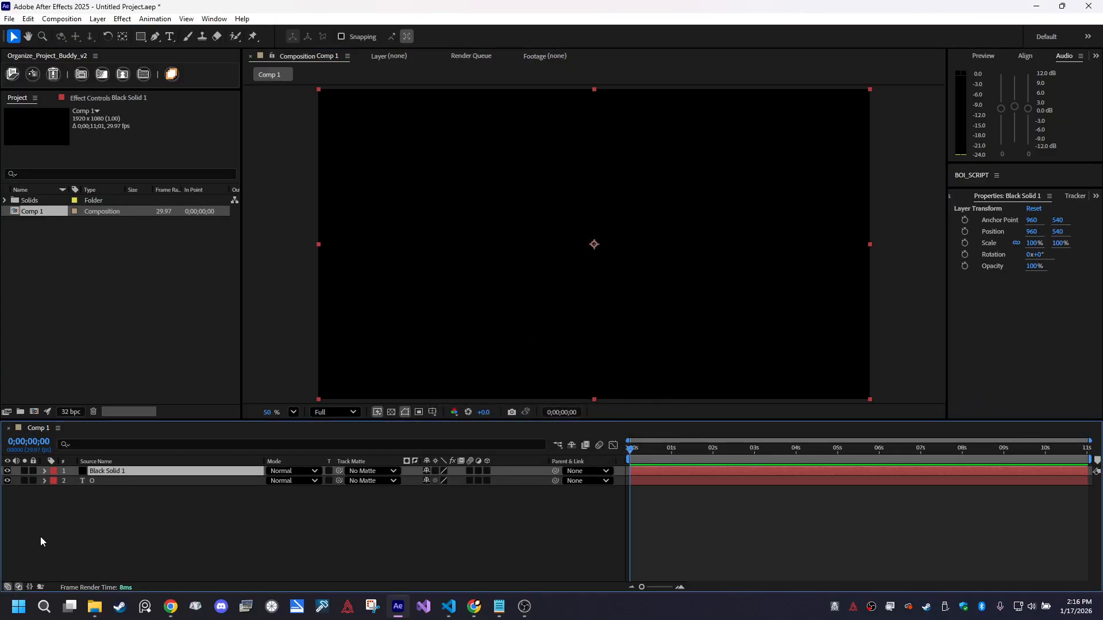
{"action": "left_click_drag", "start_coordinate": [100, 472], "coordinate": [139, 495]}
{"action": "left_click", "coordinate": [125, 508]}
Pre-compose the O text layer as O Comp 1 with all attributes moved, and hide it in Comp 1
{"action": "left_click", "coordinate": [95, 471]}
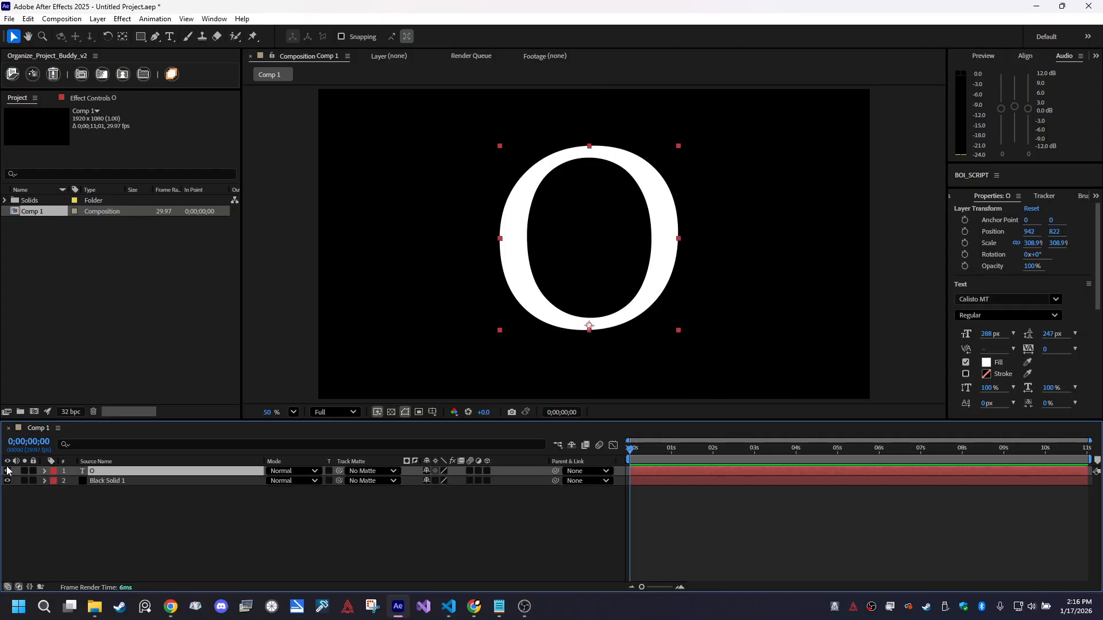
{"action": "right_click", "coordinate": [120, 474]}
{"action": "left_click", "coordinate": [172, 395]}
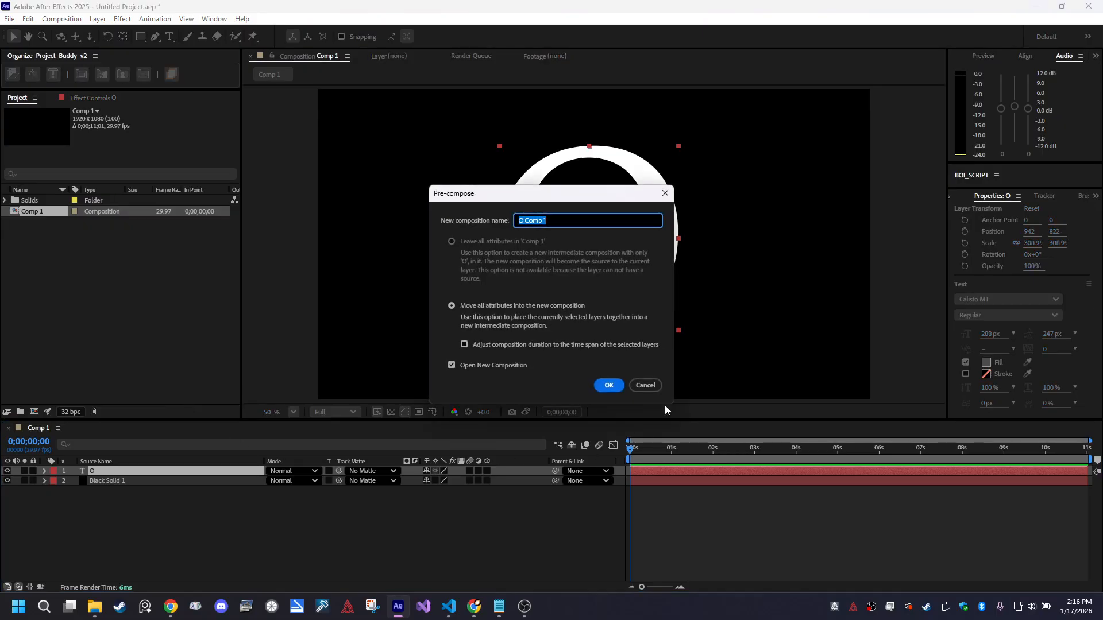
{"action": "left_click", "coordinate": [616, 384]}
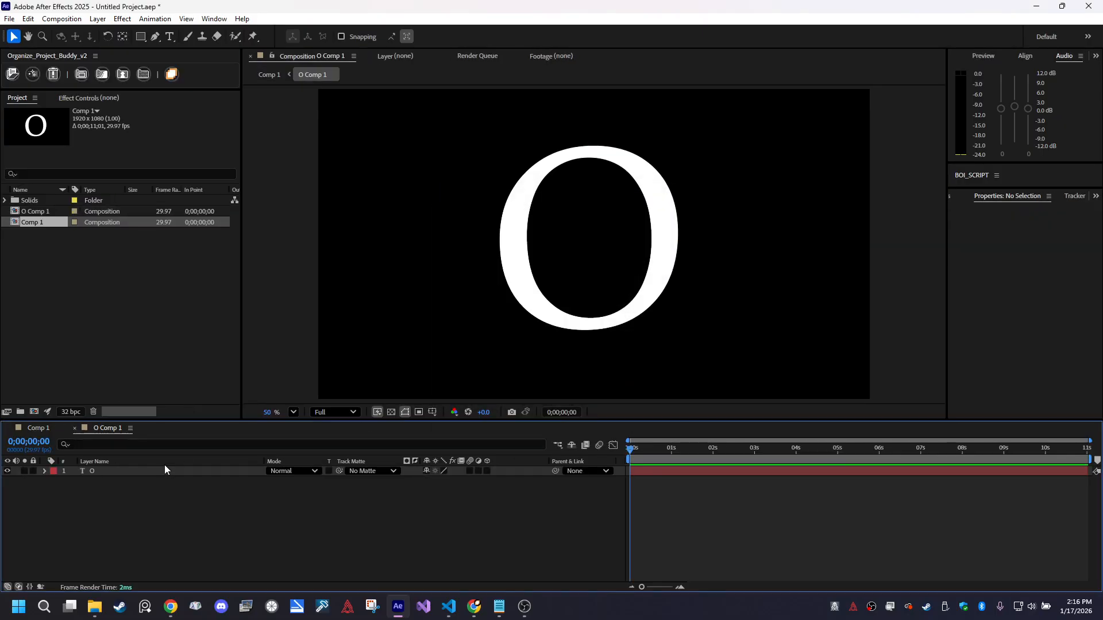
{"action": "left_click", "coordinate": [40, 428]}
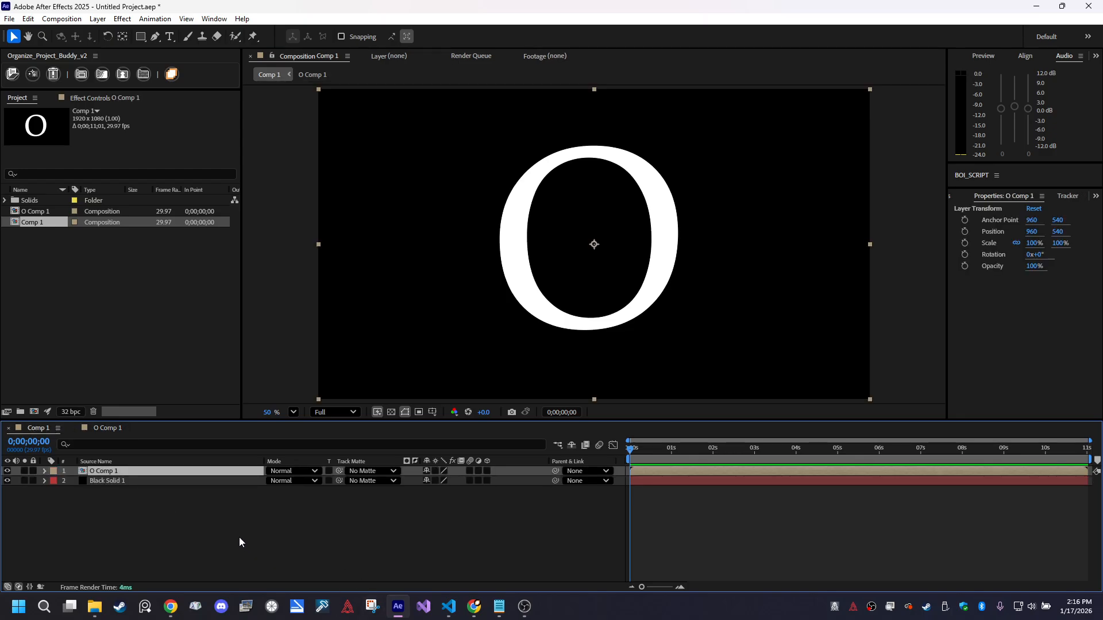
{"action": "left_click", "coordinate": [8, 472]}
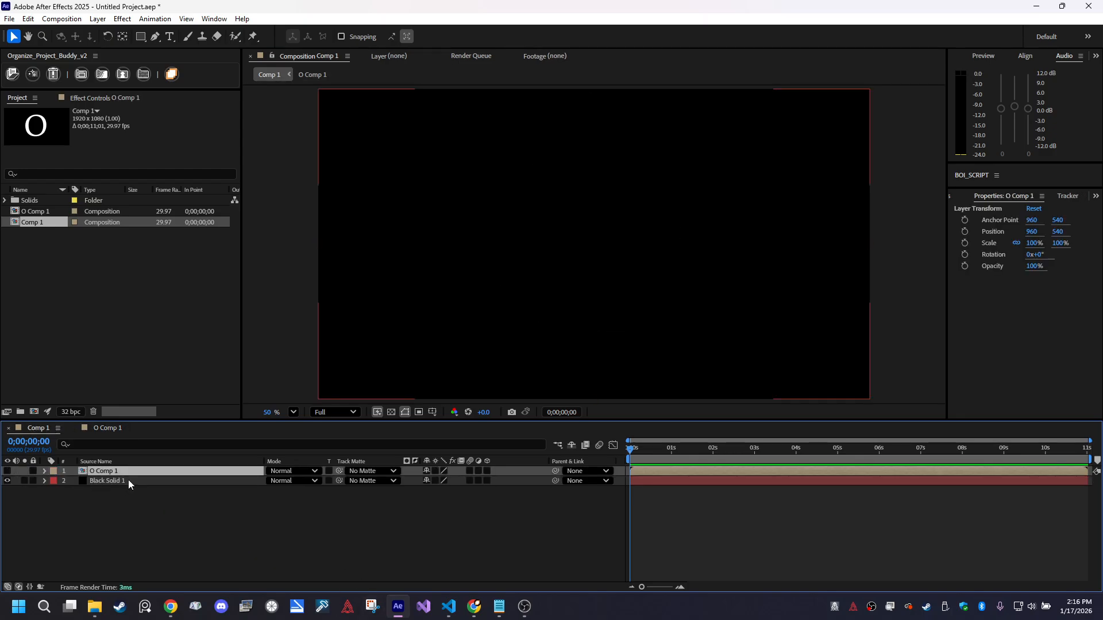
Apply the Voxel Buddy Pro effect to the black solid and use O Comp 1 as its source layer
{"action": "left_click", "coordinate": [129, 480]}
{"action": "left_click", "coordinate": [121, 19]}
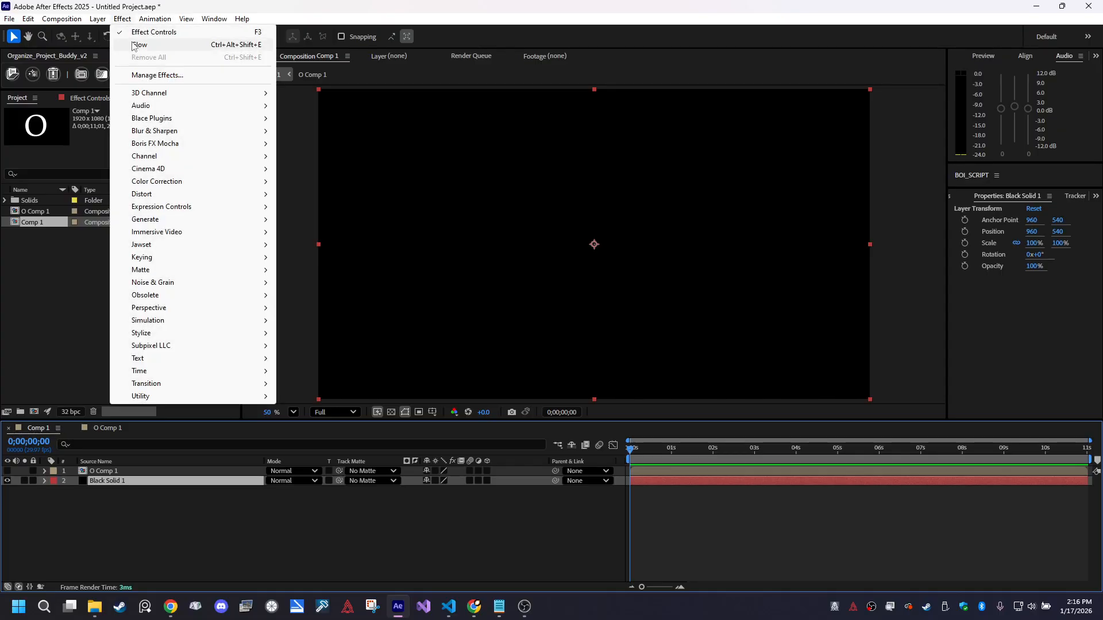
{"action": "mouse_move", "coordinate": [224, 347]}
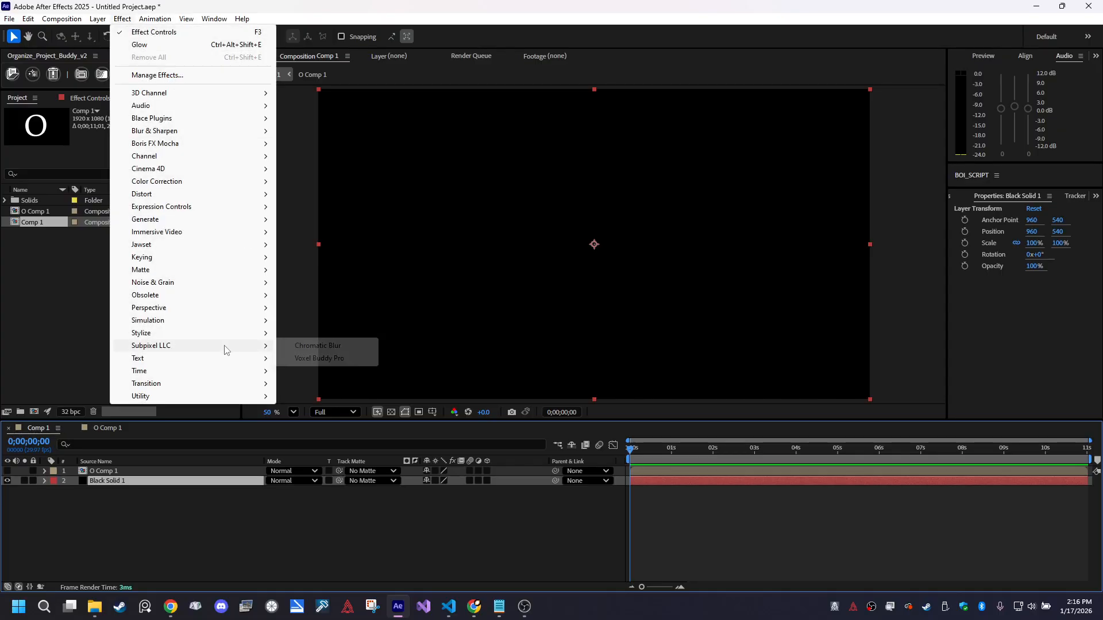
{"action": "left_click", "coordinate": [326, 359]}
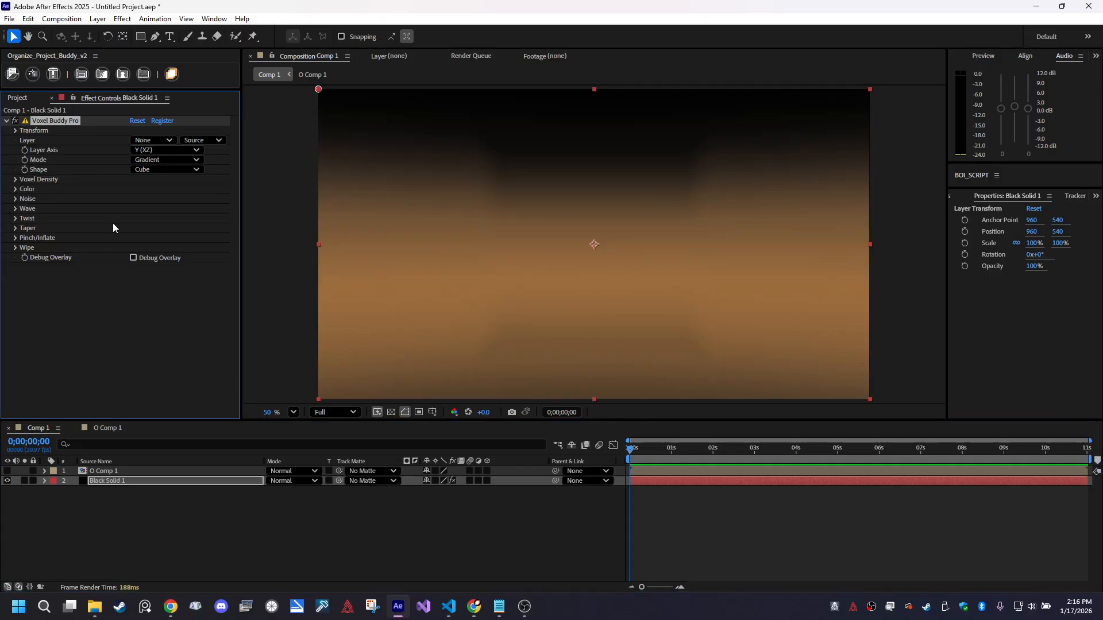
{"action": "left_click", "coordinate": [147, 140]}
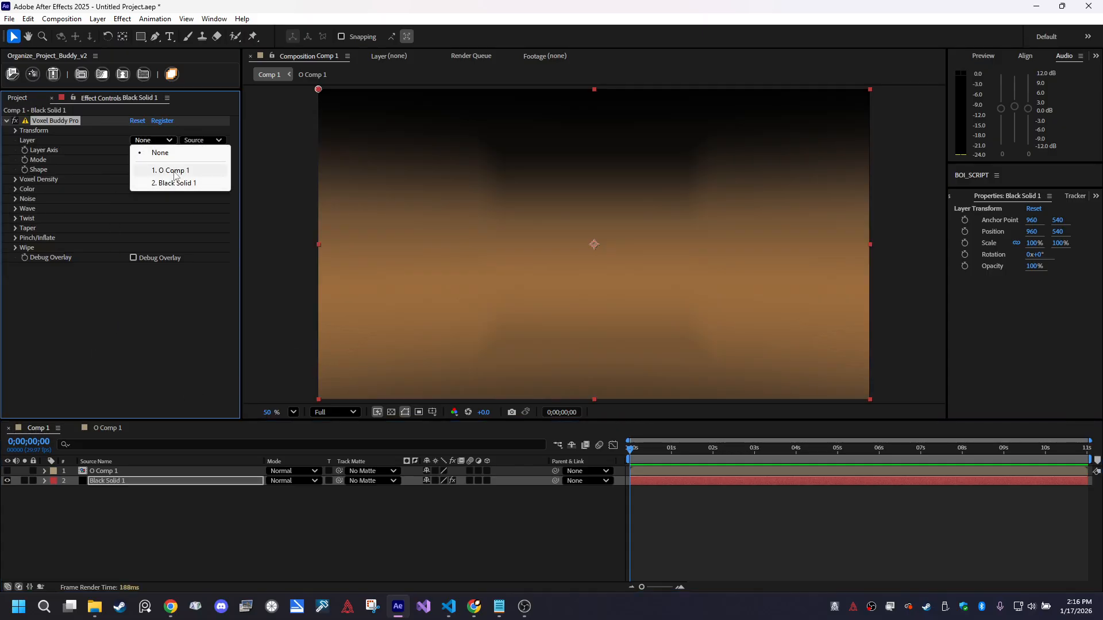
{"action": "left_click", "coordinate": [172, 171]}
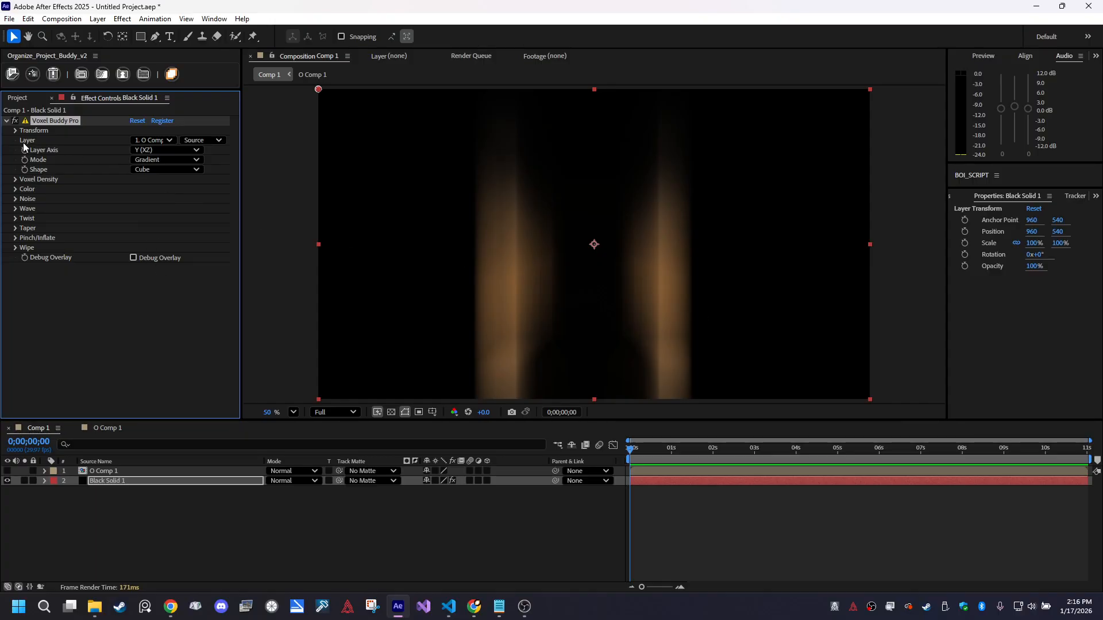
Push the voxel effect's Center back to a depth of 884 and set Rot X to 1°
{"action": "left_click", "coordinate": [16, 130]}
{"action": "left_click_drag", "start_coordinate": [174, 143], "coordinate": [765, 232]}
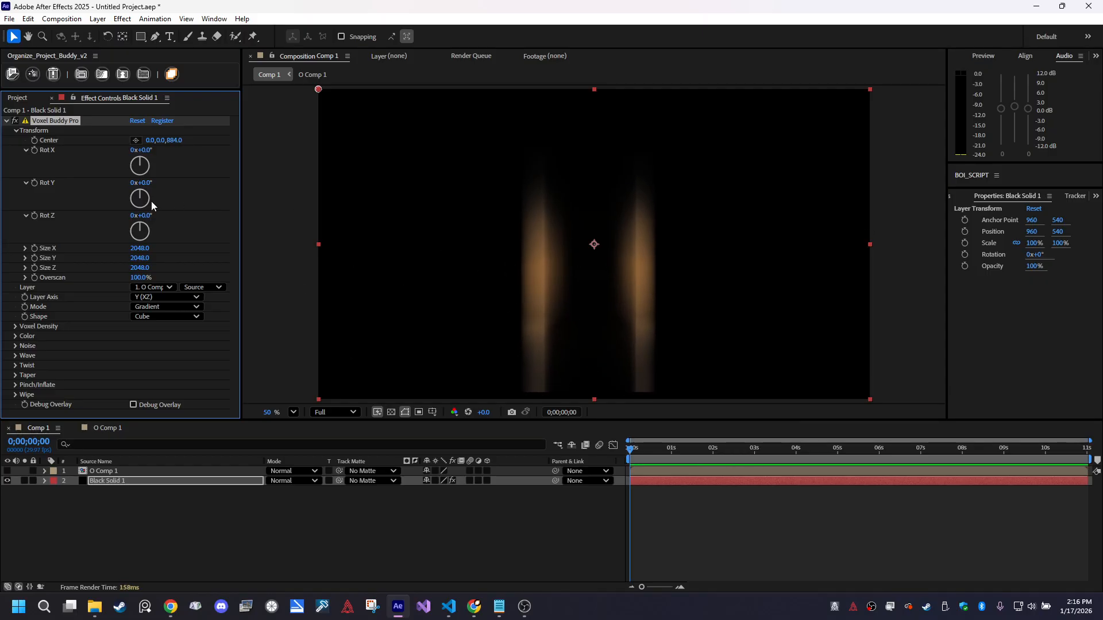
{"action": "mouse_move", "coordinate": [145, 152]}
{"action": "left_mouse_down"}
{"action": "mouse_move", "coordinate": [198, 158]}
{"action": "mouse_move", "coordinate": [159, 165]}
{"action": "left_mouse_up"}
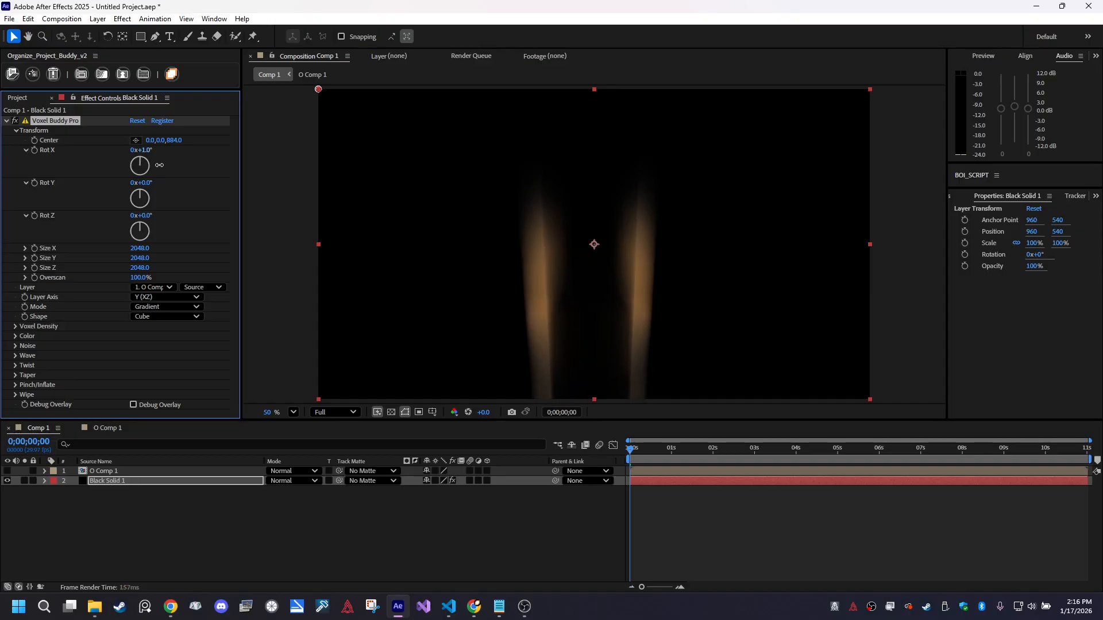
Set the voxel volume's Size X to 1920 and Size Z to 1080
{"action": "left_click", "coordinate": [140, 248]}
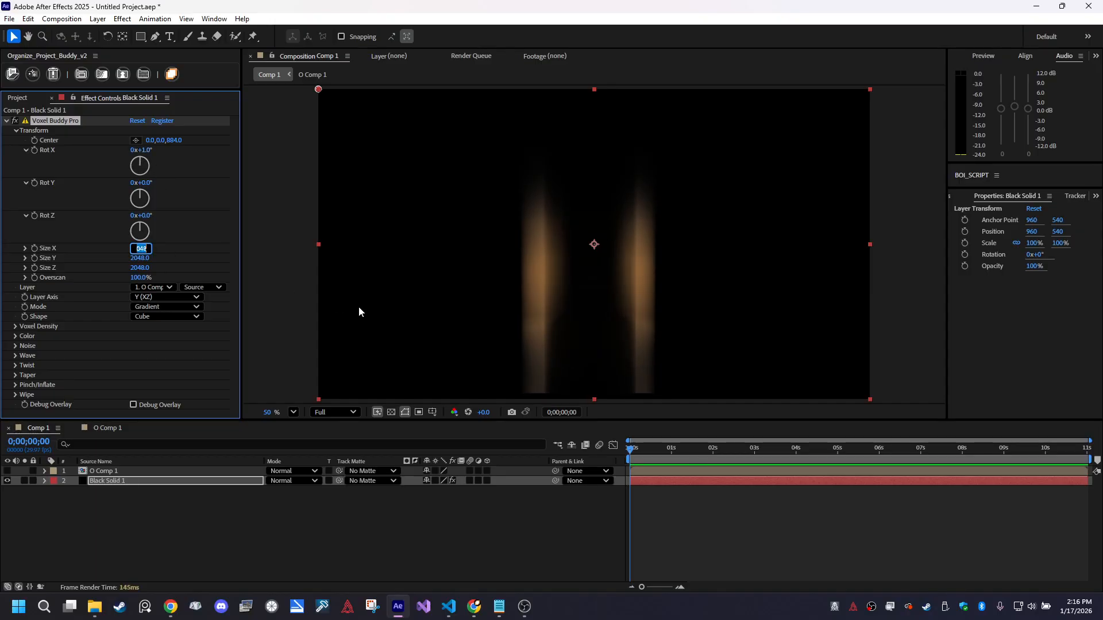
{"action": "key", "text": "Return"}
{"action": "left_click", "coordinate": [141, 248]}
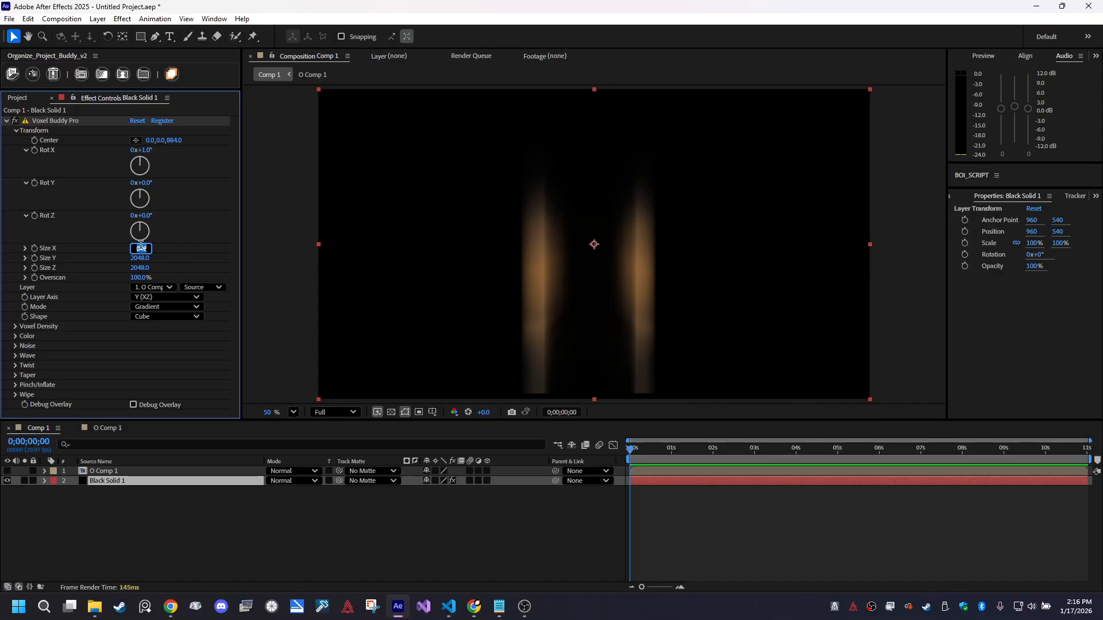
{"action": "type", "text": "1920"}
{"action": "key", "text": "Return"}
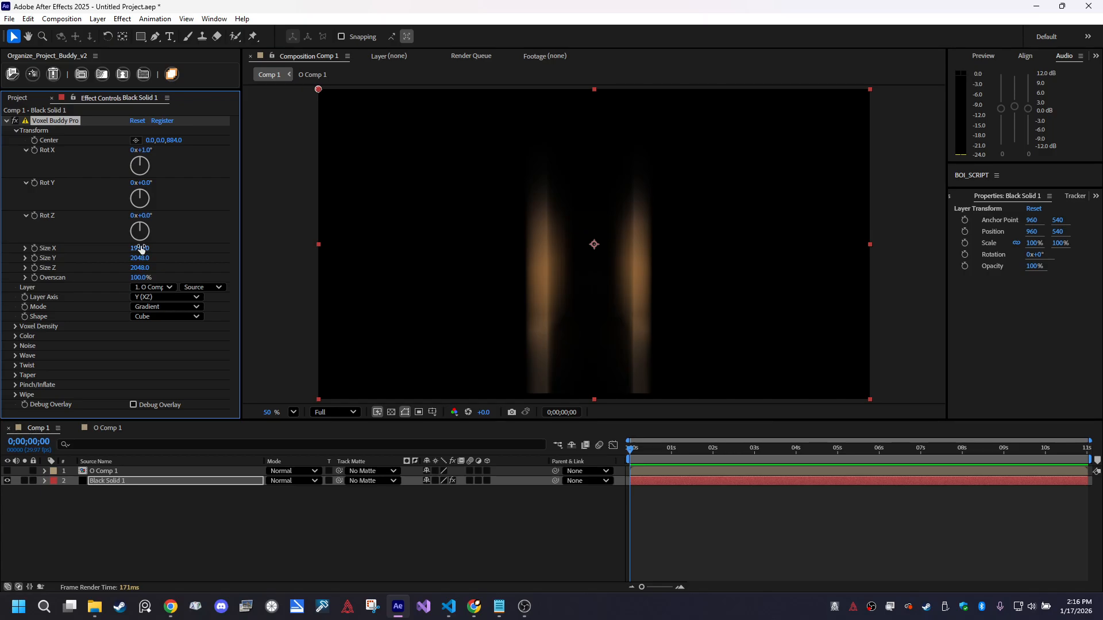
{"action": "left_click", "coordinate": [141, 268]}
{"action": "type", "text": "1000"}
{"action": "key", "text": "Return"}
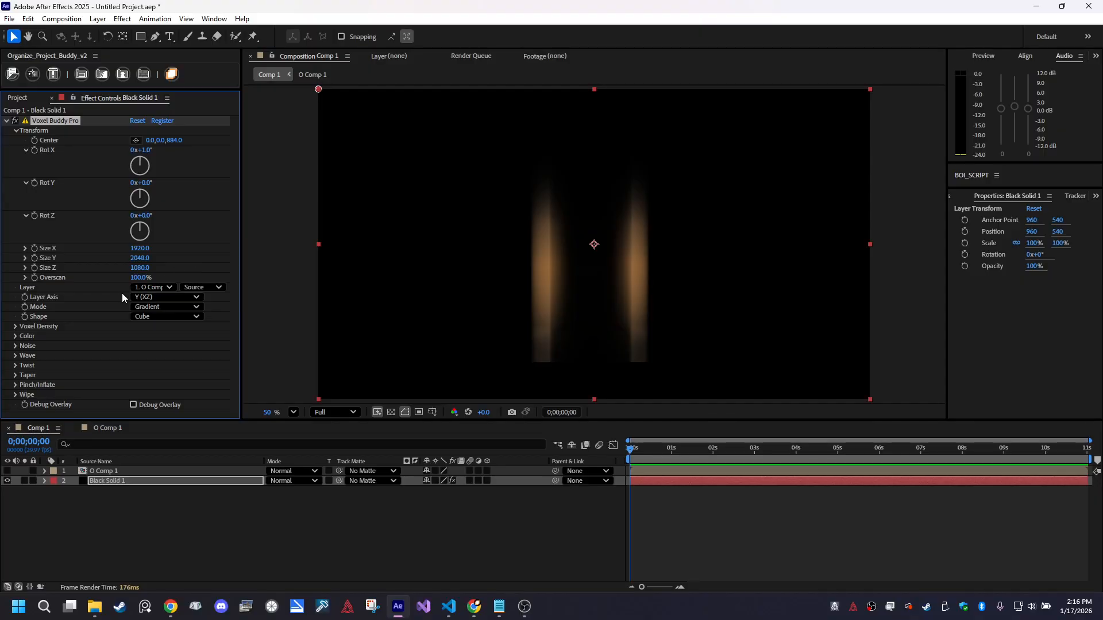
Set the voxel effect's Overscan to 200%
{"action": "left_click", "coordinate": [138, 278]}
{"action": "type", "text": "200"}
{"action": "key", "text": "Return"}
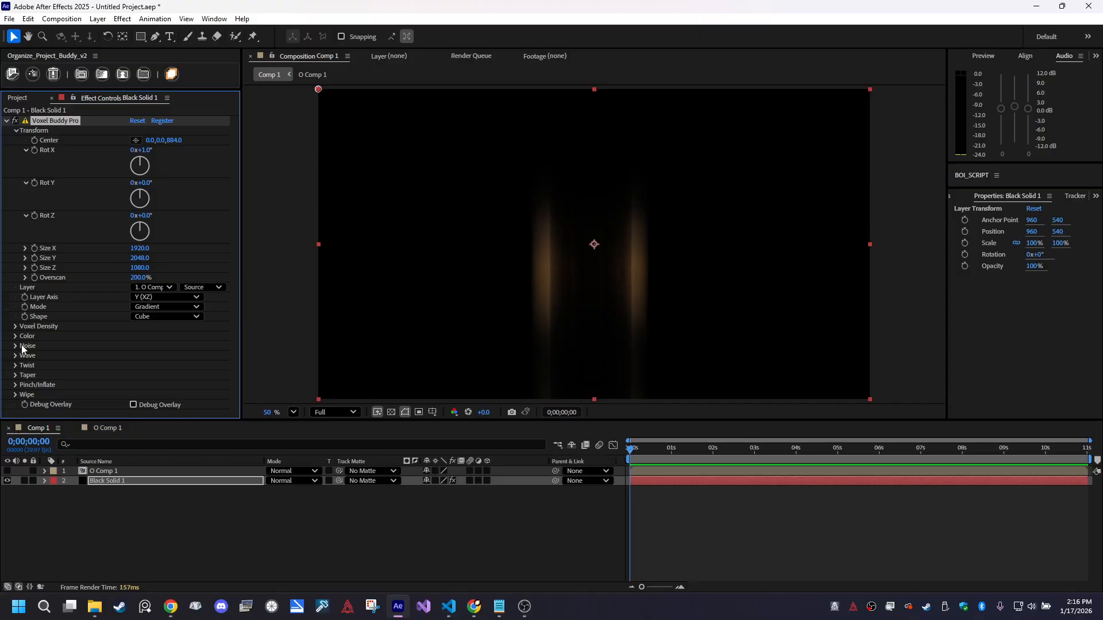
Raise the voxel Step Count to 297 and Density to 12, and push the Center back to a depth of 2155
{"action": "left_click", "coordinate": [14, 326]}
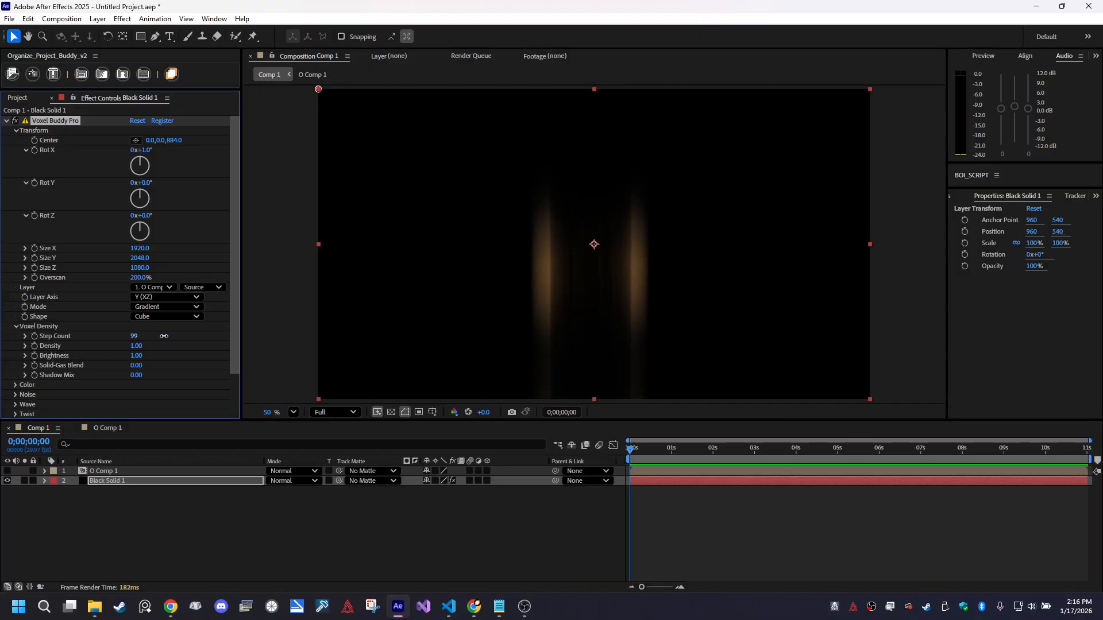
{"action": "left_click_drag", "start_coordinate": [164, 336], "coordinate": [209, 362]}
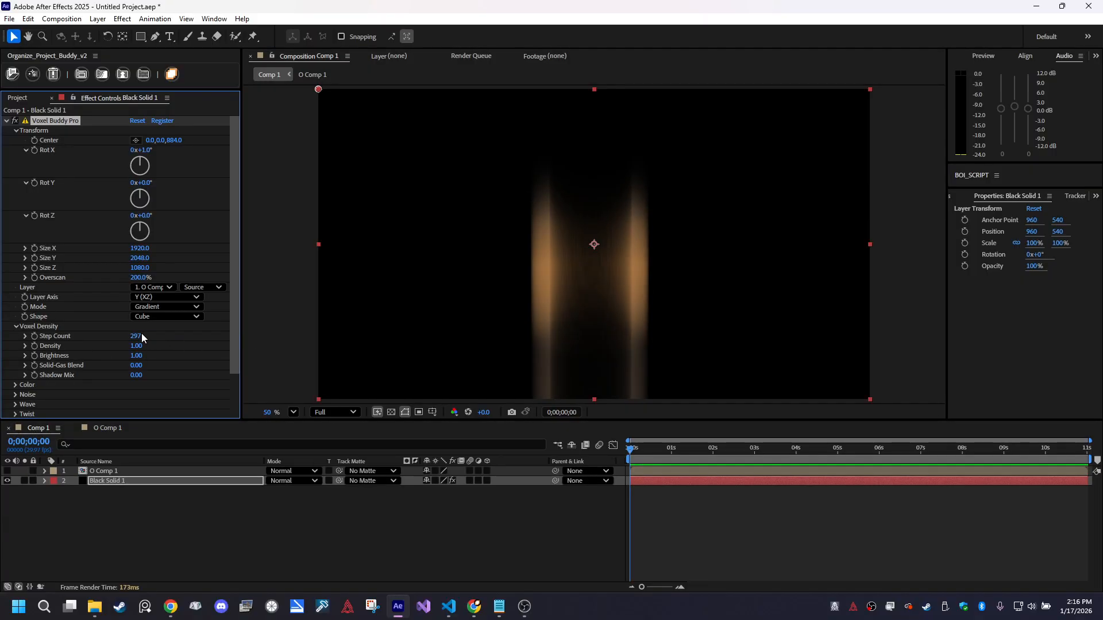
{"action": "left_click_drag", "start_coordinate": [137, 347], "coordinate": [197, 345]}
{"action": "left_click_drag", "start_coordinate": [175, 140], "coordinate": [935, 206]}
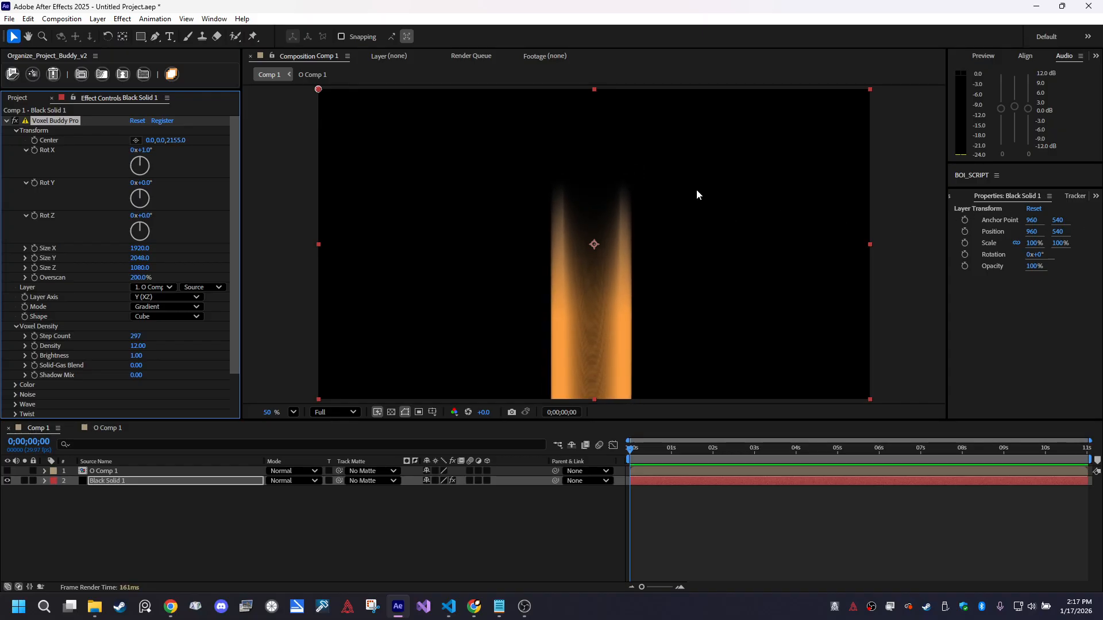
{"action": "scroll", "coordinate": [695, 230], "scroll_direction": "down", "scroll_amount": 3}
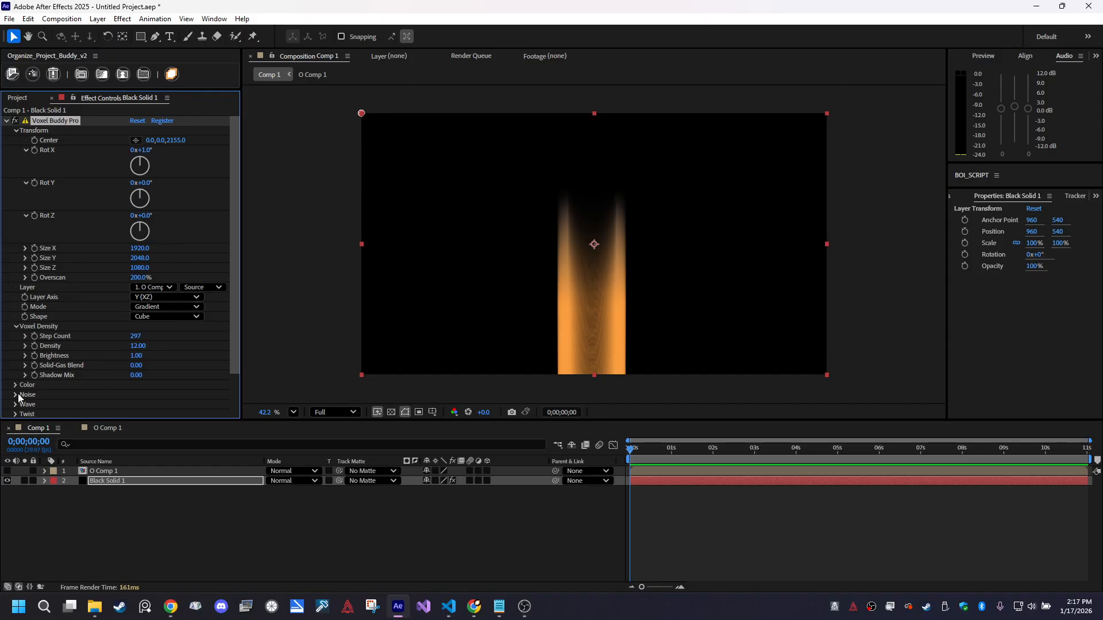
Add a Stroke layer style to the O text layer inside O Comp 1
{"action": "left_click", "coordinate": [106, 428]}
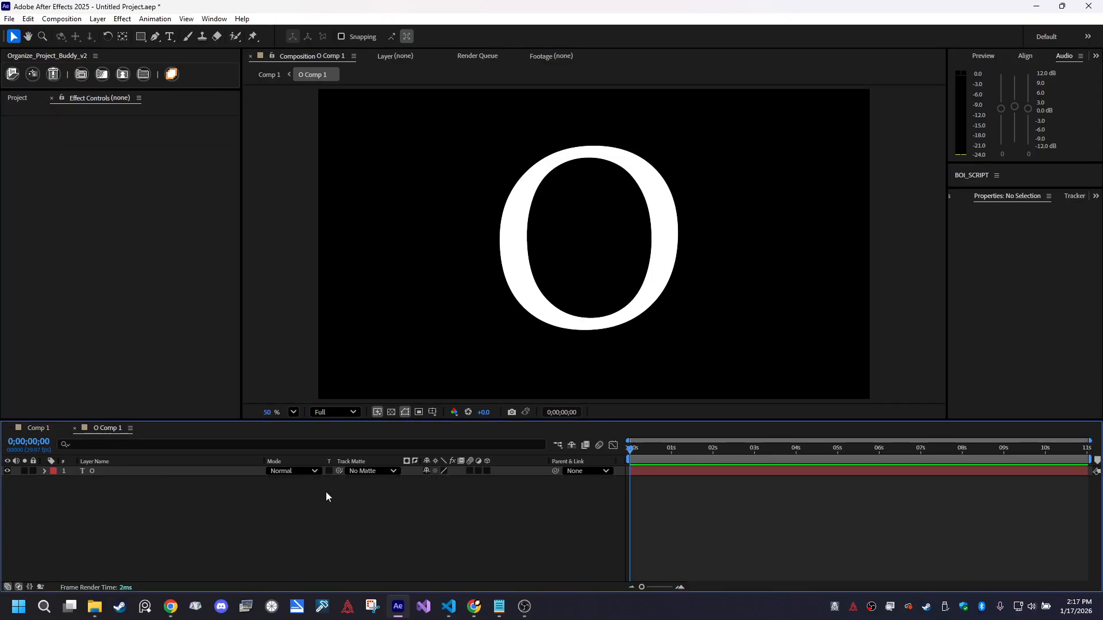
{"action": "left_click", "coordinate": [111, 470]}
{"action": "right_click", "coordinate": [111, 473]}
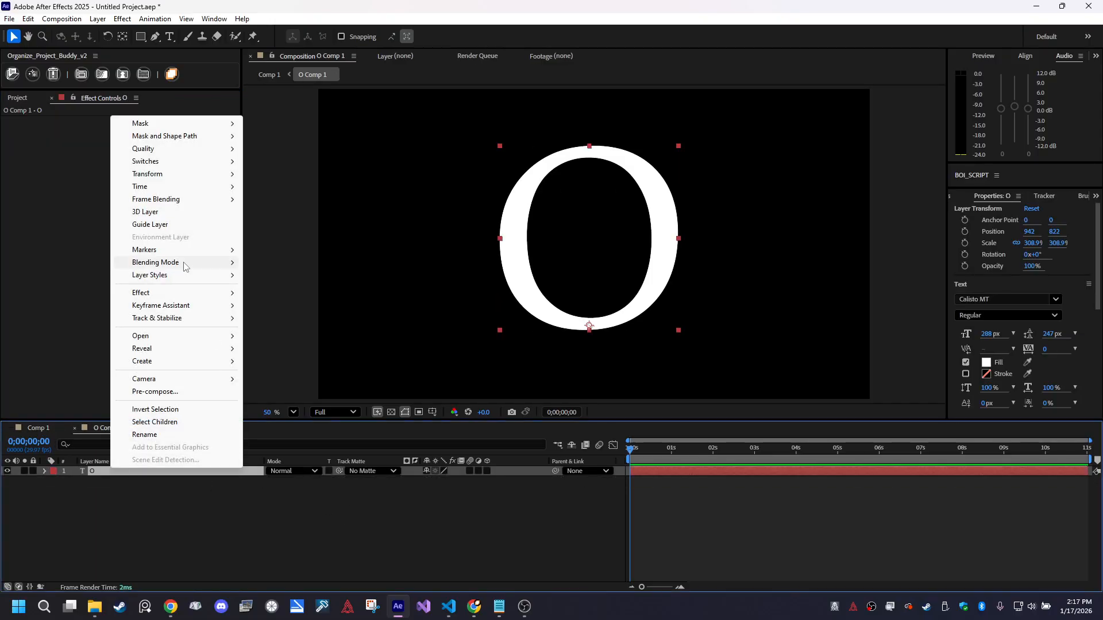
{"action": "mouse_move", "coordinate": [197, 276]}
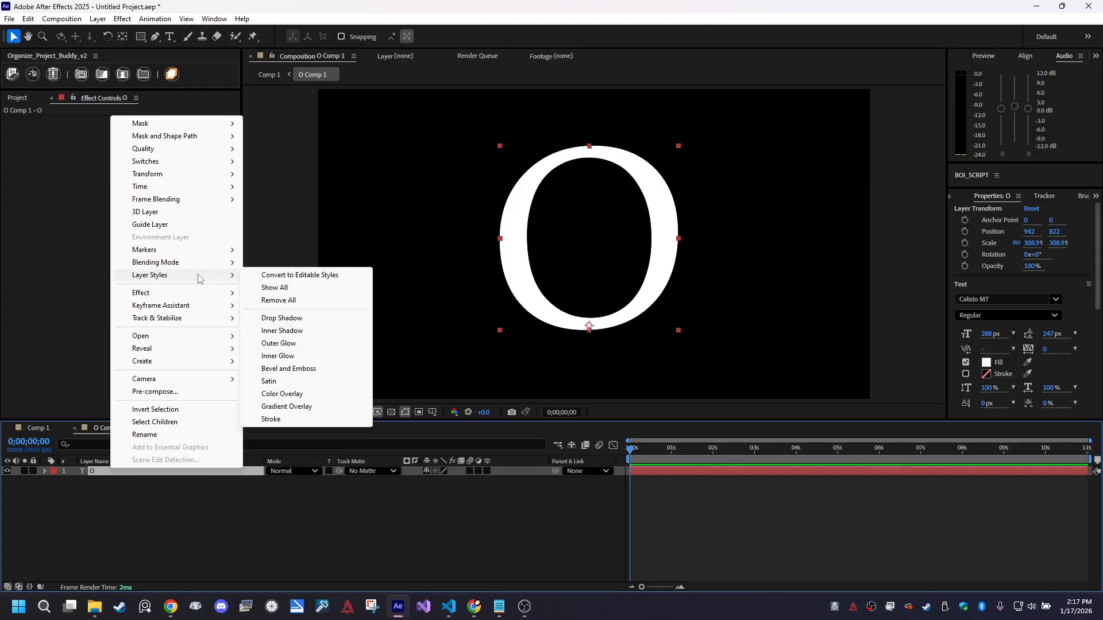
{"action": "left_click", "coordinate": [305, 420]}
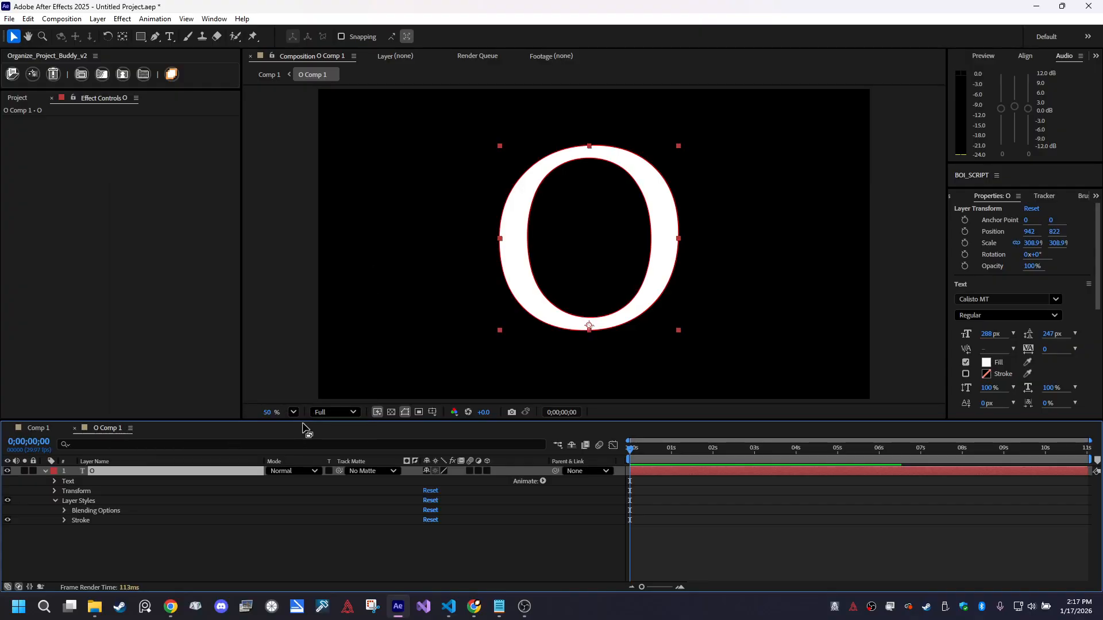
Change the stroke's color to bright blue and increase its size to 28
{"action": "left_click", "coordinate": [64, 521]}
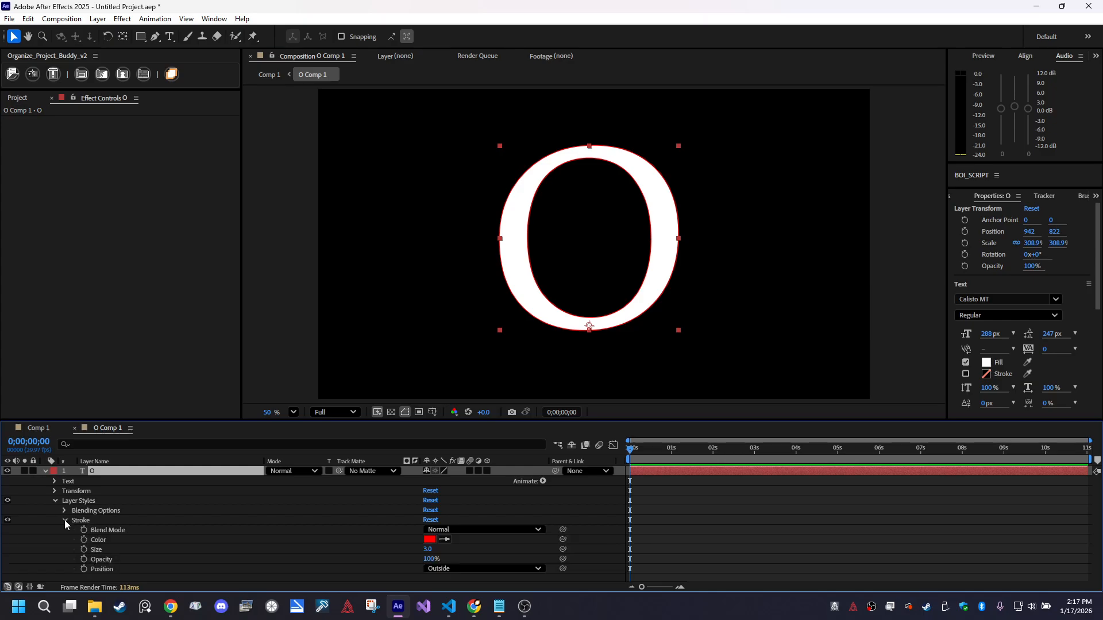
{"action": "left_click", "coordinate": [430, 540]}
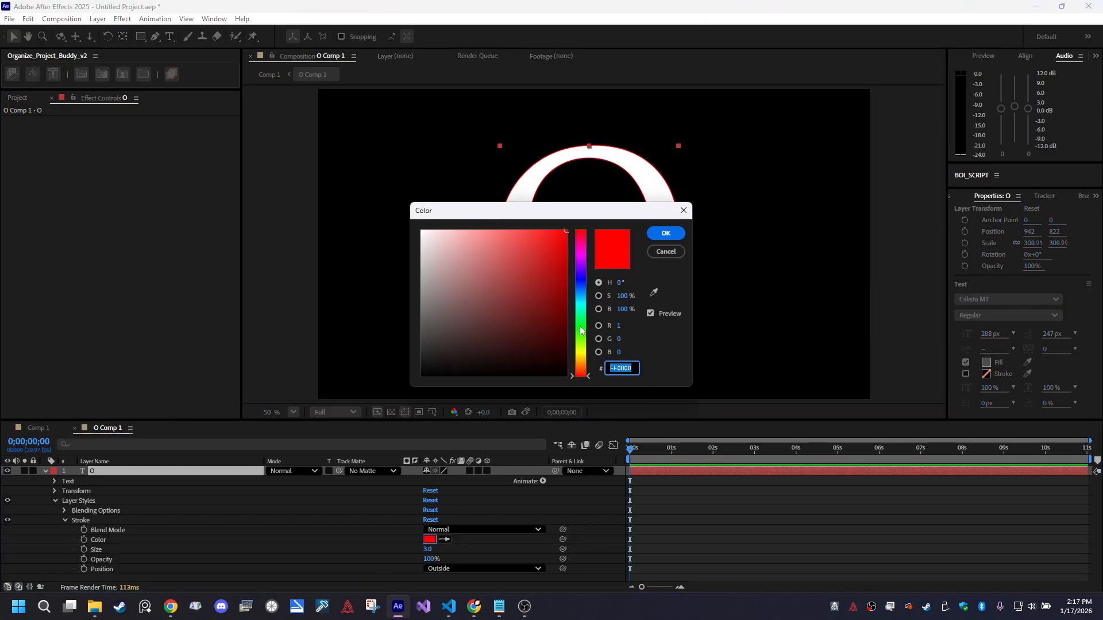
{"action": "left_click_drag", "start_coordinate": [582, 331], "coordinate": [587, 296]}
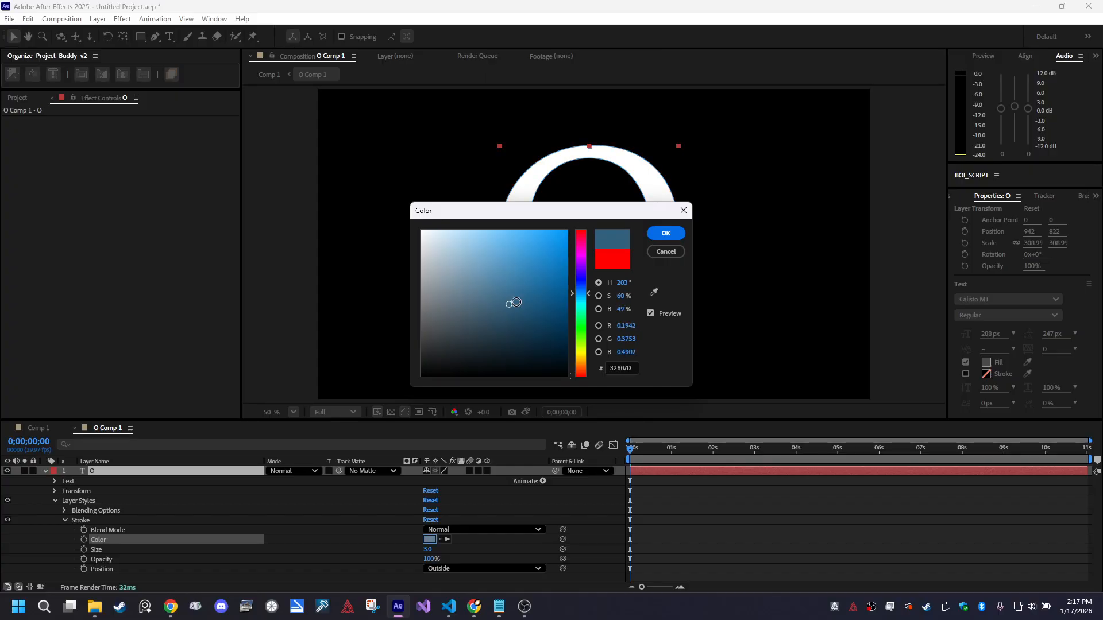
{"action": "left_click", "coordinate": [663, 234]}
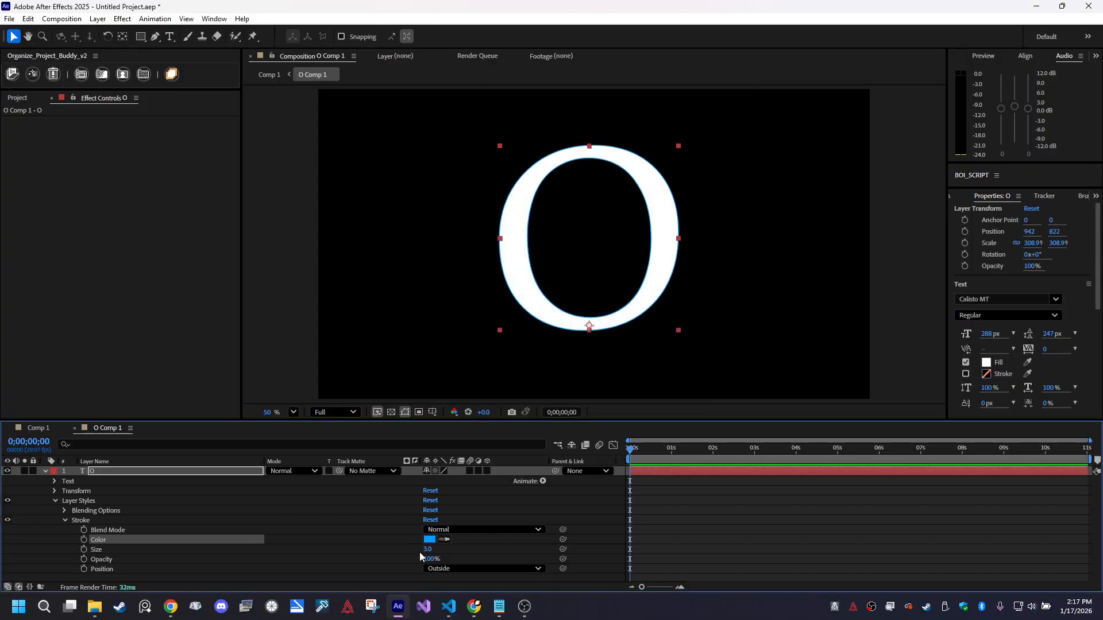
{"action": "left_click_drag", "start_coordinate": [427, 549], "coordinate": [441, 550]}
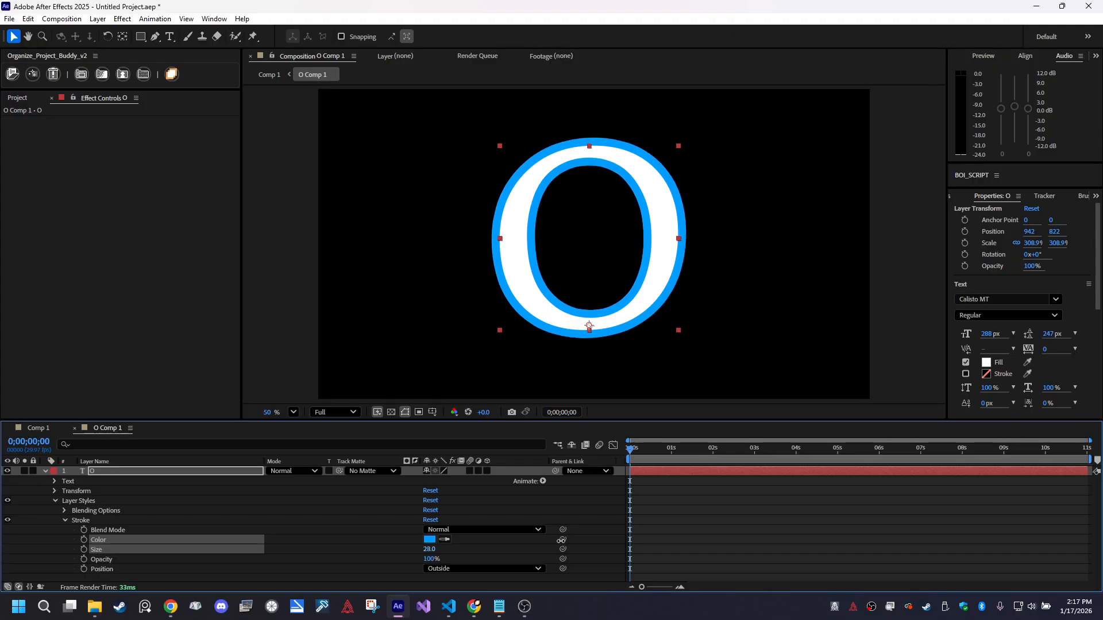
In Comp 1, set the Original Color Blend of the black solid's voxel effect to 1.00
{"action": "left_click", "coordinate": [27, 428]}
{"action": "left_click", "coordinate": [271, 512]}
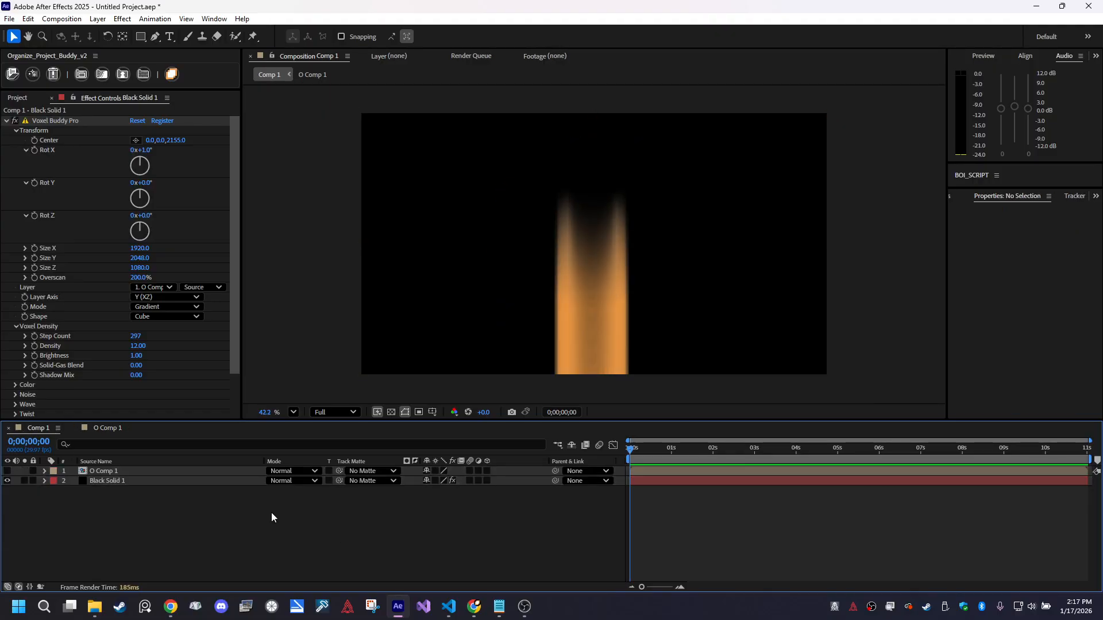
{"action": "left_click", "coordinate": [113, 480]}
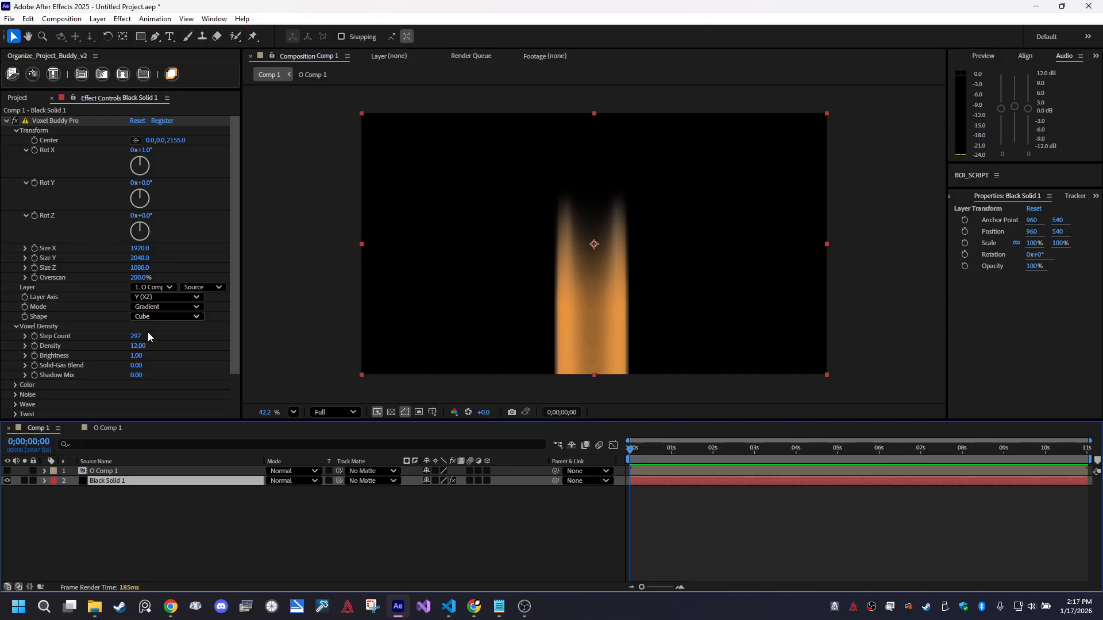
{"action": "left_click", "coordinate": [16, 385]}
{"action": "scroll", "coordinate": [191, 353], "scroll_direction": "down", "scroll_amount": 3}
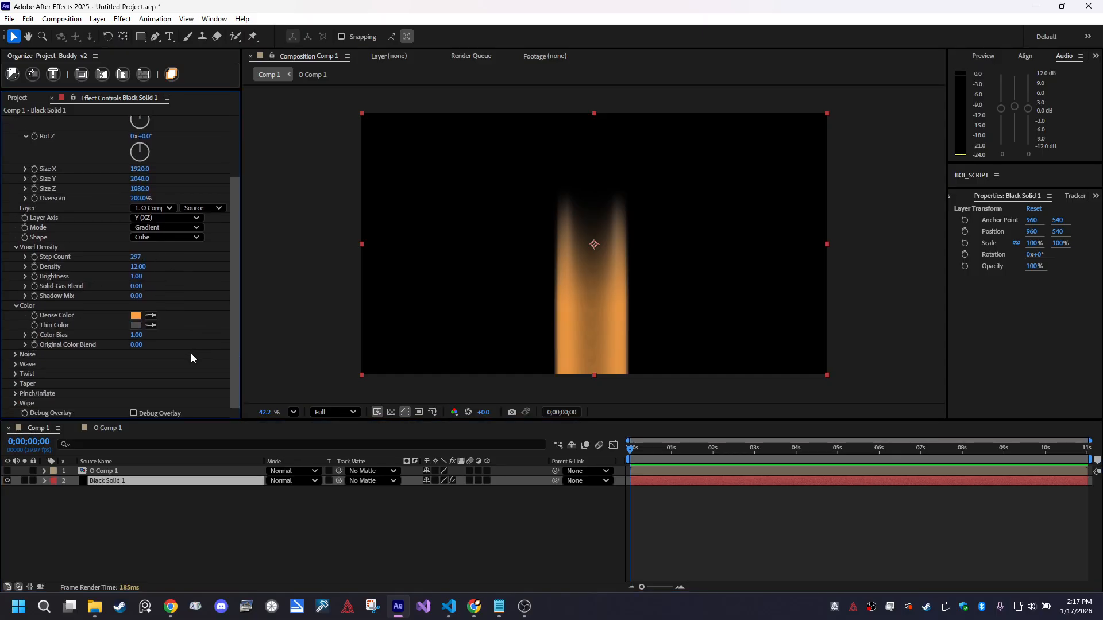
{"action": "left_click_drag", "start_coordinate": [138, 352], "coordinate": [421, 335]}
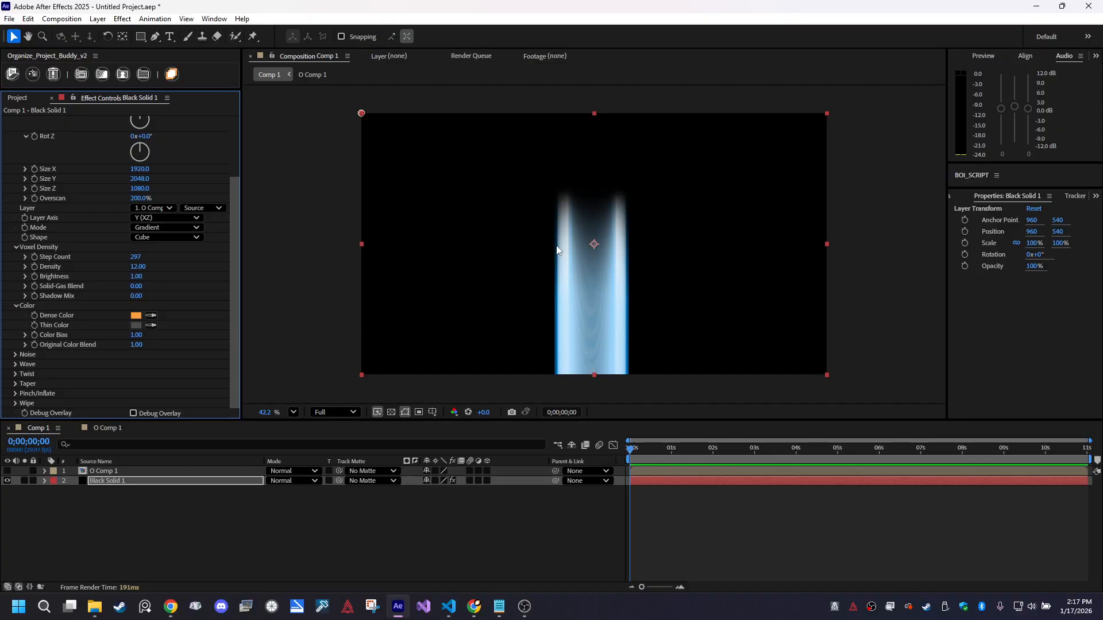
Move the voxel effect's Center to 195 on the Y axis
{"action": "scroll", "coordinate": [545, 239], "scroll_direction": "up", "scroll_amount": 4}
{"action": "scroll", "coordinate": [534, 241], "scroll_direction": "down", "scroll_amount": 5}
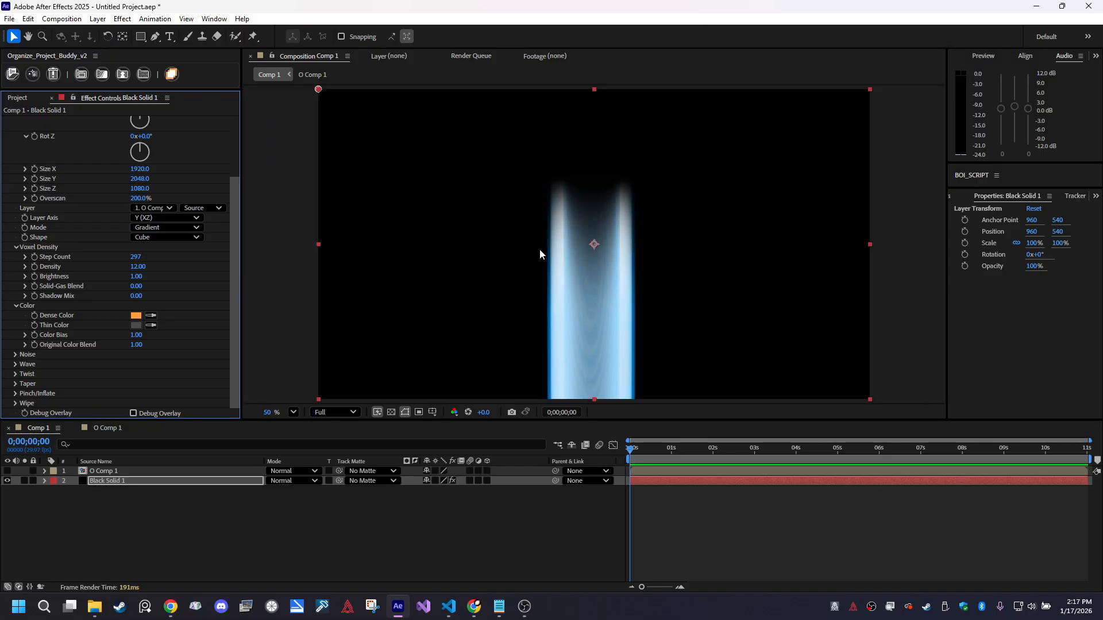
{"action": "scroll", "coordinate": [534, 257], "scroll_direction": "up", "scroll_amount": 1}
{"action": "scroll", "coordinate": [194, 304], "scroll_direction": "up", "scroll_amount": 3}
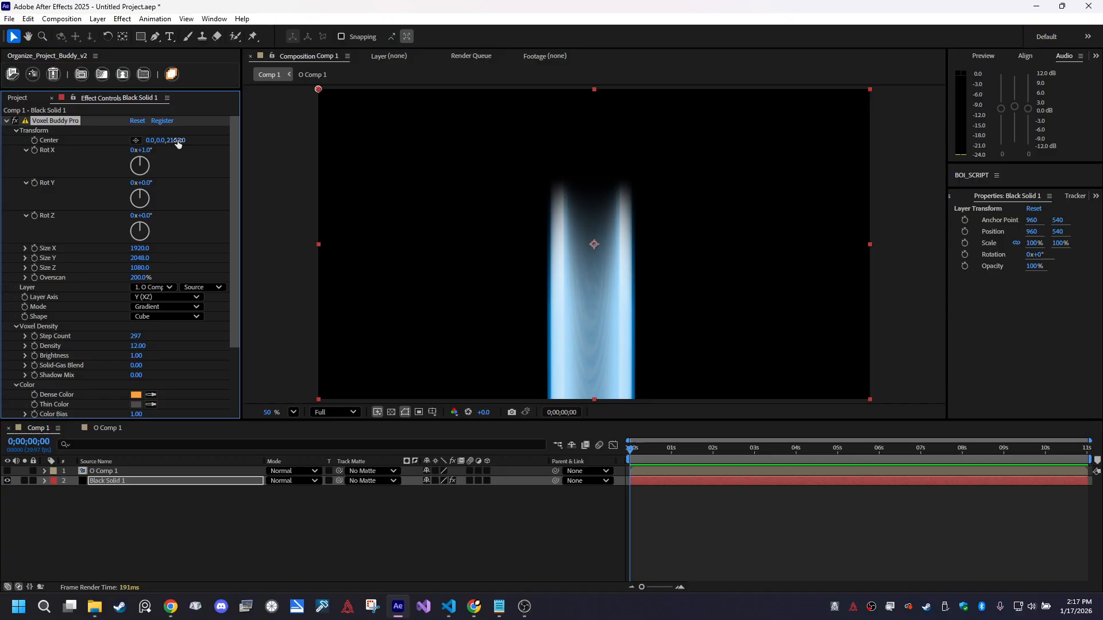
{"action": "left_click_drag", "start_coordinate": [160, 141], "coordinate": [255, 156]}
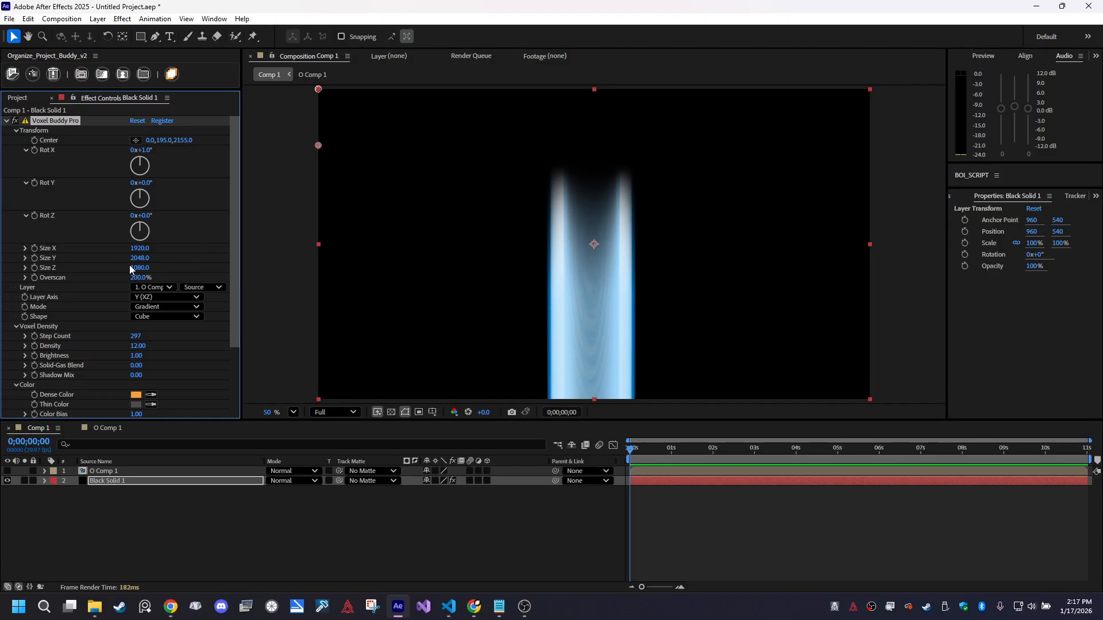
Set the voxel effect's Wave Rot X to 90°, Wave Frequency to 1.90 and Wave Amplitude to 130
{"action": "scroll", "coordinate": [70, 323], "scroll_direction": "down", "scroll_amount": 3}
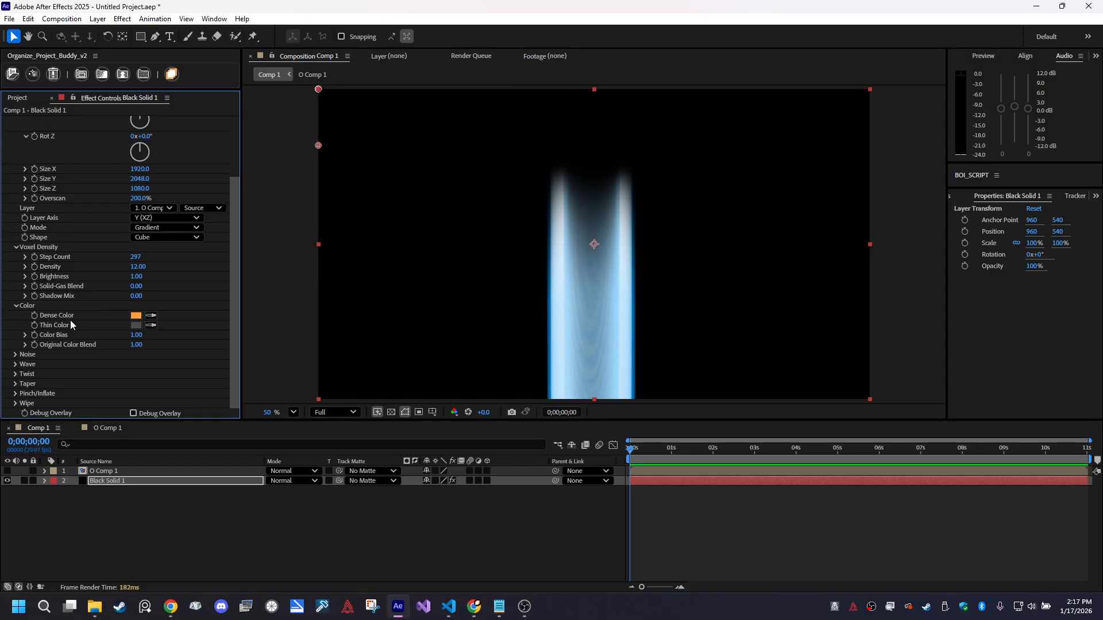
{"action": "left_click", "coordinate": [15, 365]}
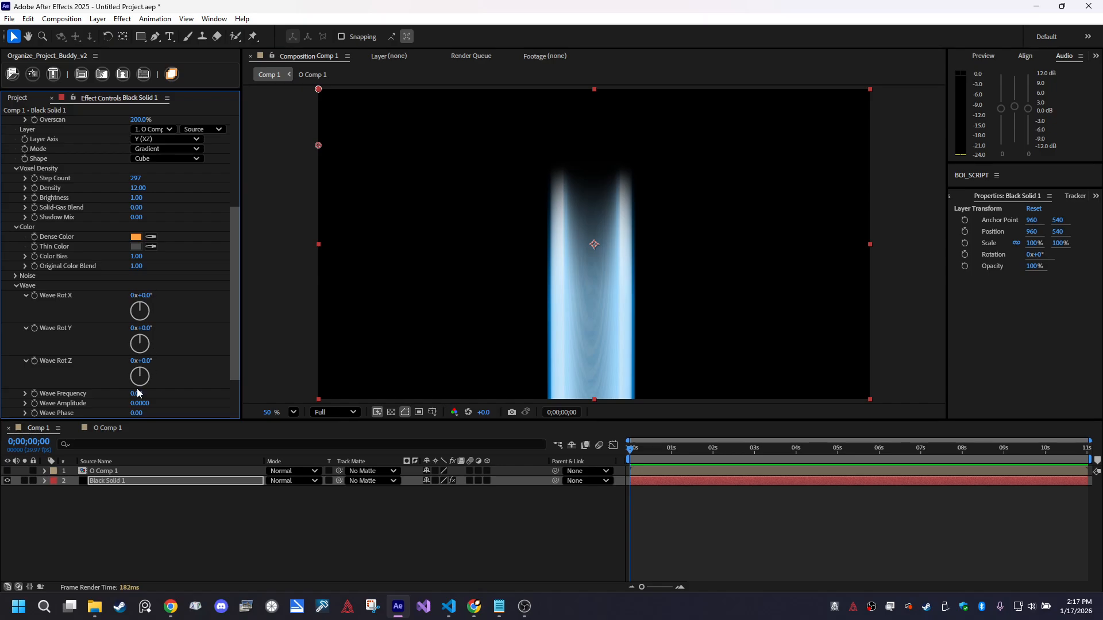
{"action": "mouse_move", "coordinate": [138, 396]}
{"action": "left_mouse_down"}
{"action": "mouse_move", "coordinate": [195, 390]}
{"action": "mouse_move", "coordinate": [152, 405]}
{"action": "mouse_move", "coordinate": [87, 392]}
{"action": "mouse_move", "coordinate": [141, 393]}
{"action": "left_mouse_up"}
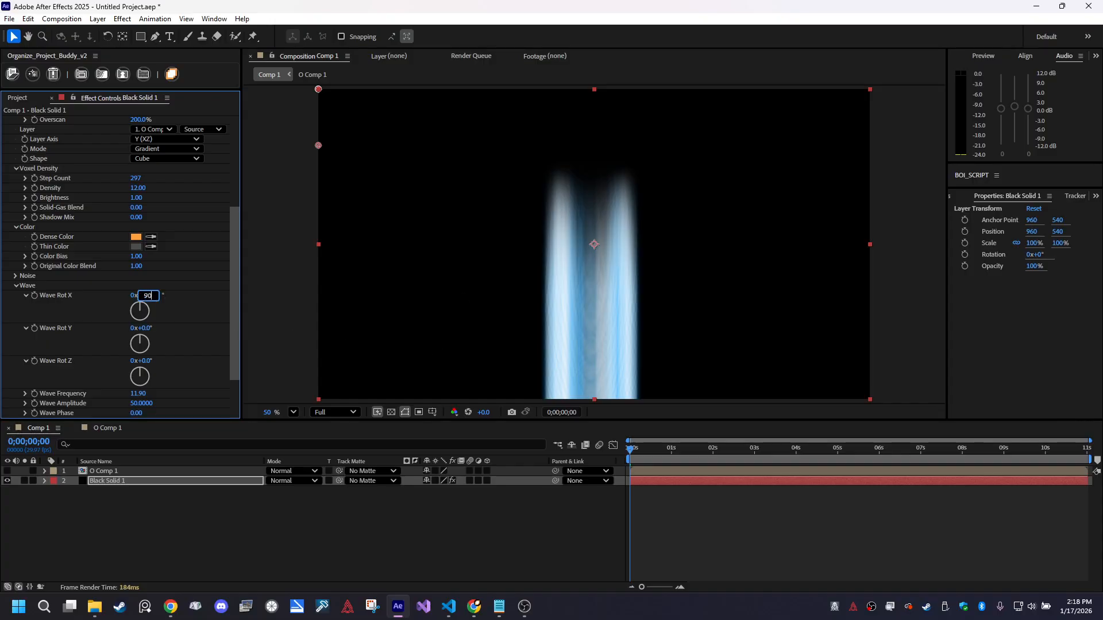
{"action": "key", "text": "Return"}
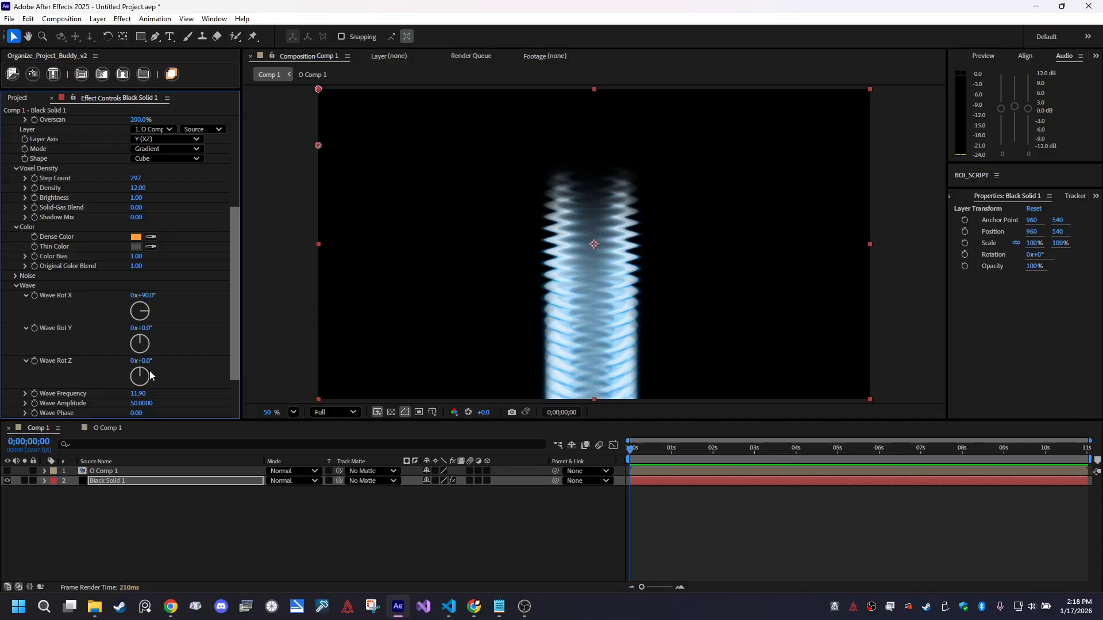
{"action": "mouse_move", "coordinate": [139, 394]}
{"action": "left_mouse_down"}
{"action": "mouse_move", "coordinate": [82, 397]}
{"action": "mouse_move", "coordinate": [145, 404]}
{"action": "left_mouse_up"}
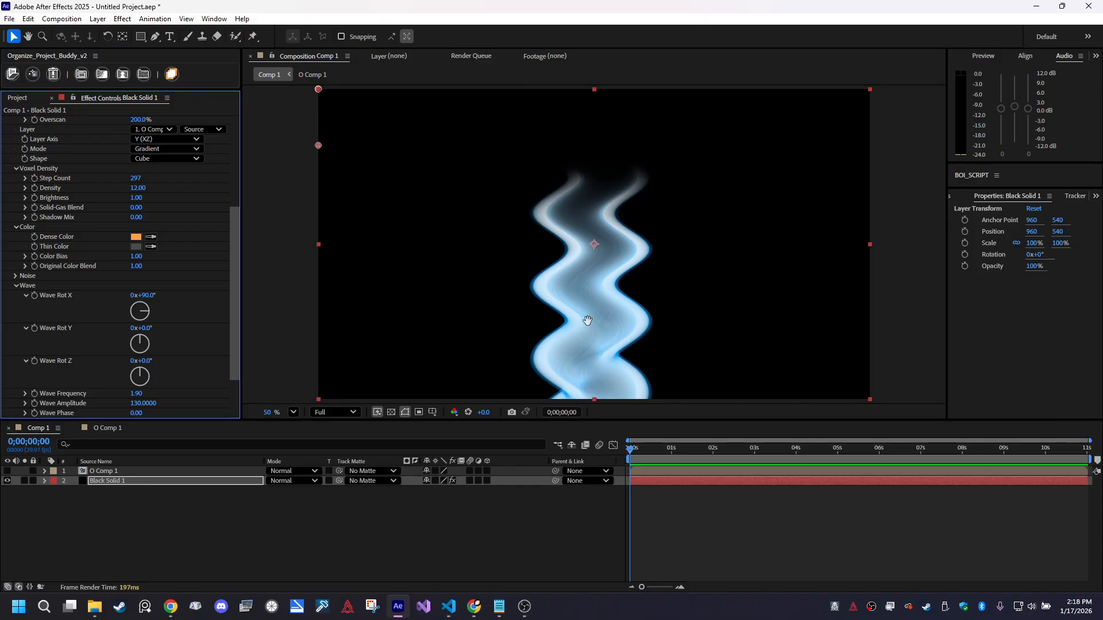
{"action": "left_click_drag", "start_coordinate": [587, 320], "coordinate": [581, 313]}
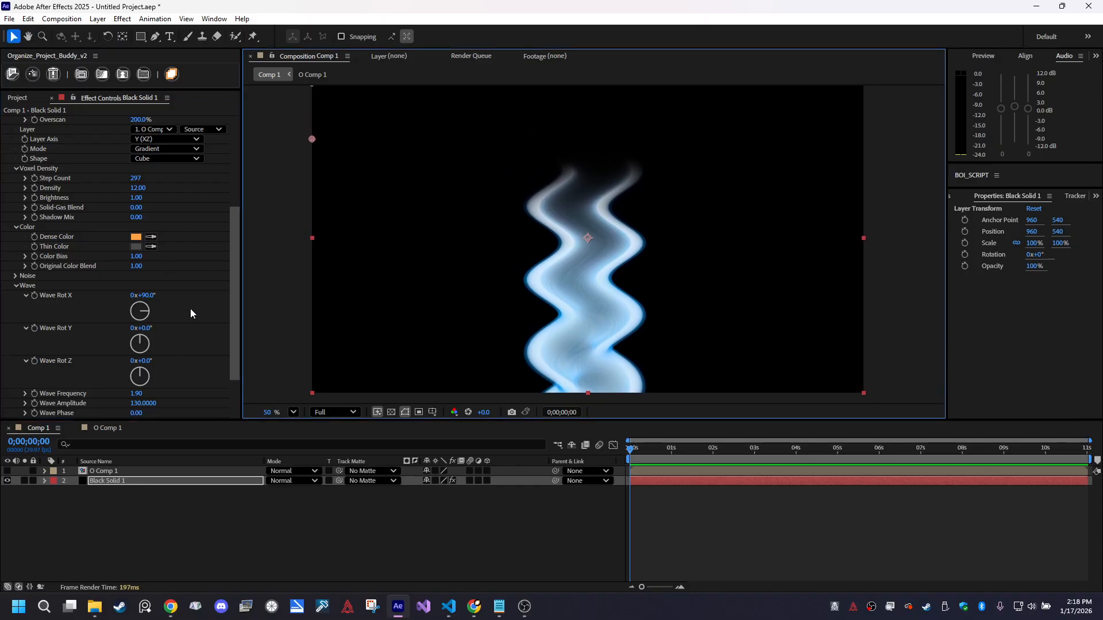
Keyframe the Wave Phase from 0 at the start of the timeline to 4 at 0;00;11;00
{"action": "mouse_move", "coordinate": [138, 414]}
{"action": "left_mouse_down"}
{"action": "mouse_move", "coordinate": [167, 416]}
{"action": "mouse_move", "coordinate": [147, 419]}
{"action": "left_mouse_up"}
{"action": "key", "text": "ctrl+z"}
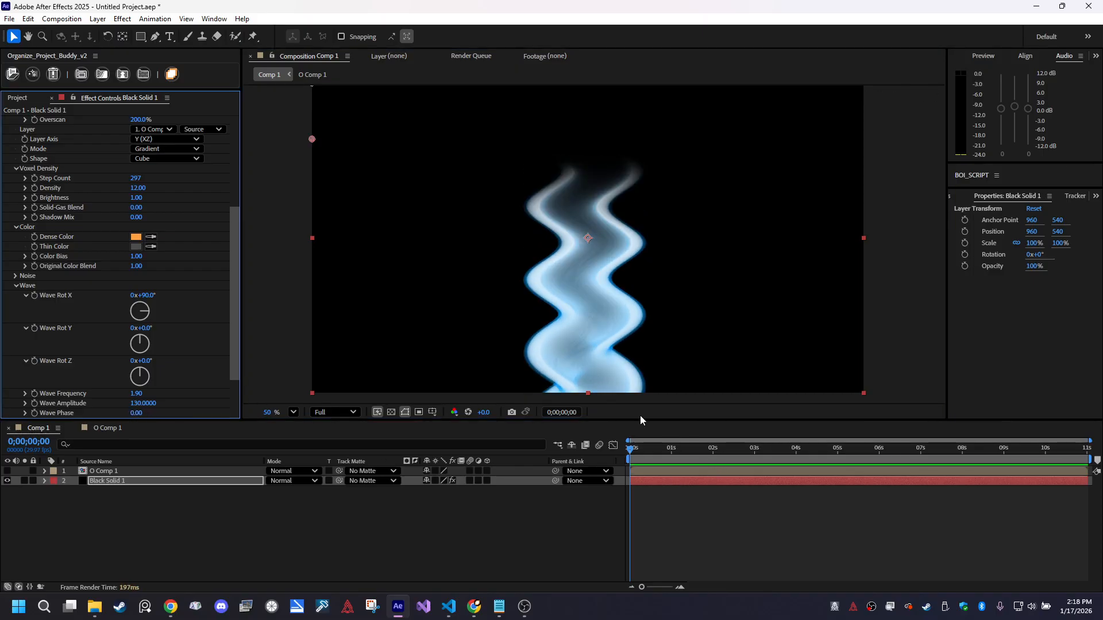
{"action": "left_click", "coordinate": [634, 451]}
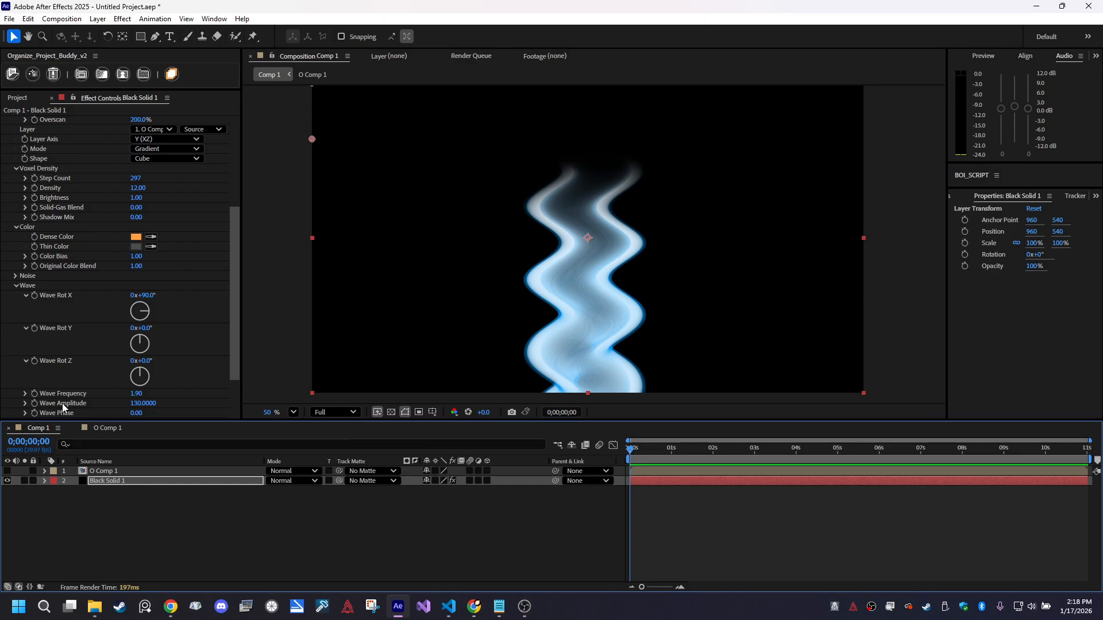
{"action": "left_click", "coordinate": [35, 414]}
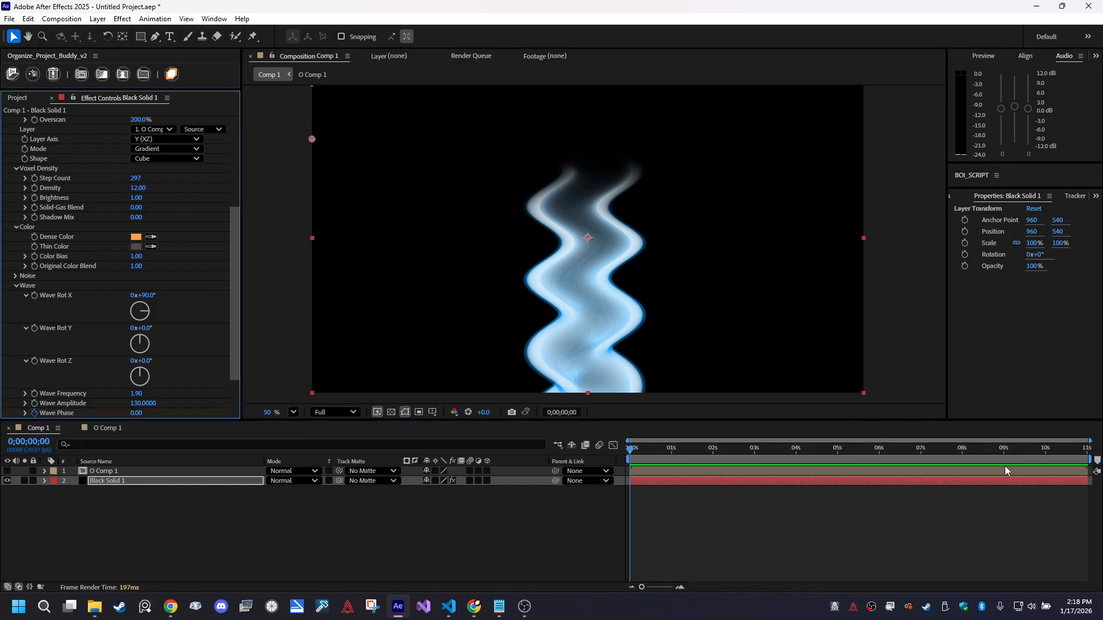
{"action": "left_click_drag", "start_coordinate": [1006, 451], "coordinate": [1087, 451]}
{"action": "left_click", "coordinate": [136, 413]}
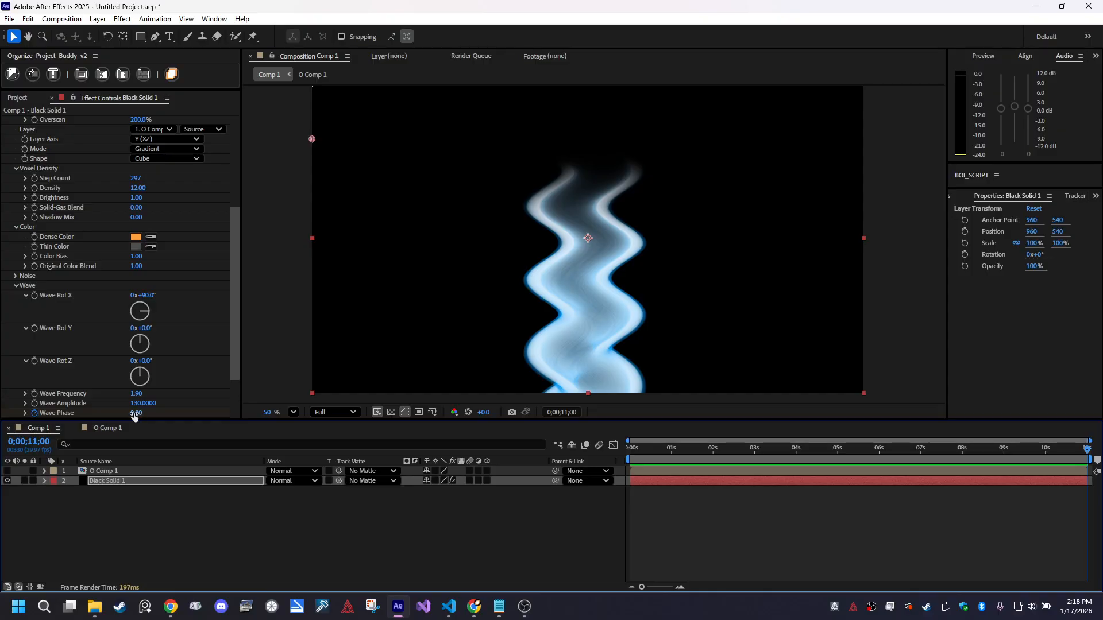
{"action": "type", "text": "4"}
{"action": "key", "text": "Return"}
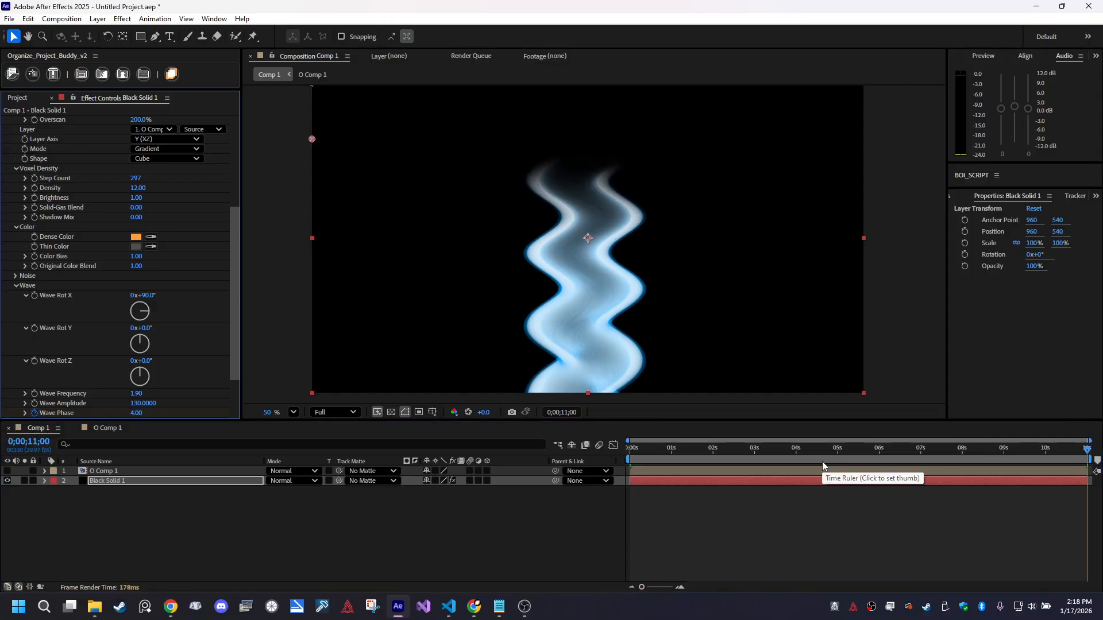
Preview the wave animation, raise the Wave Phase keyframe at 0;00;11;00 to 20, and scrub through the result
{"action": "left_click", "coordinate": [1069, 451]}
{"action": "left_click_drag", "start_coordinate": [1069, 454], "coordinate": [494, 466]}
{"action": "key", "text": "space"}
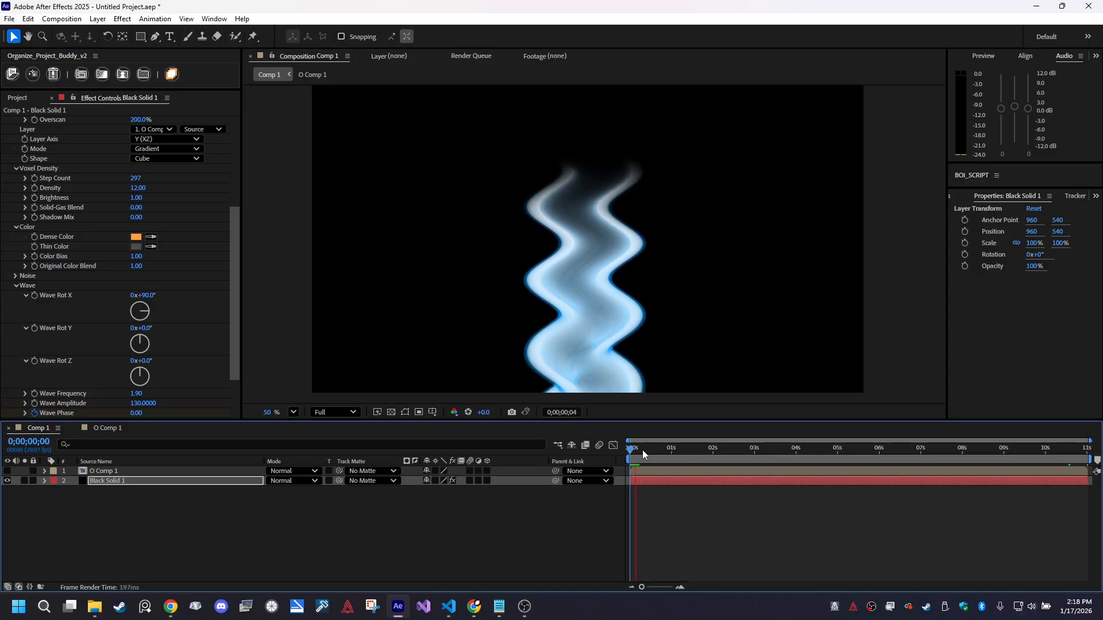
{"action": "key", "text": "space"}
{"action": "key", "text": "End"}
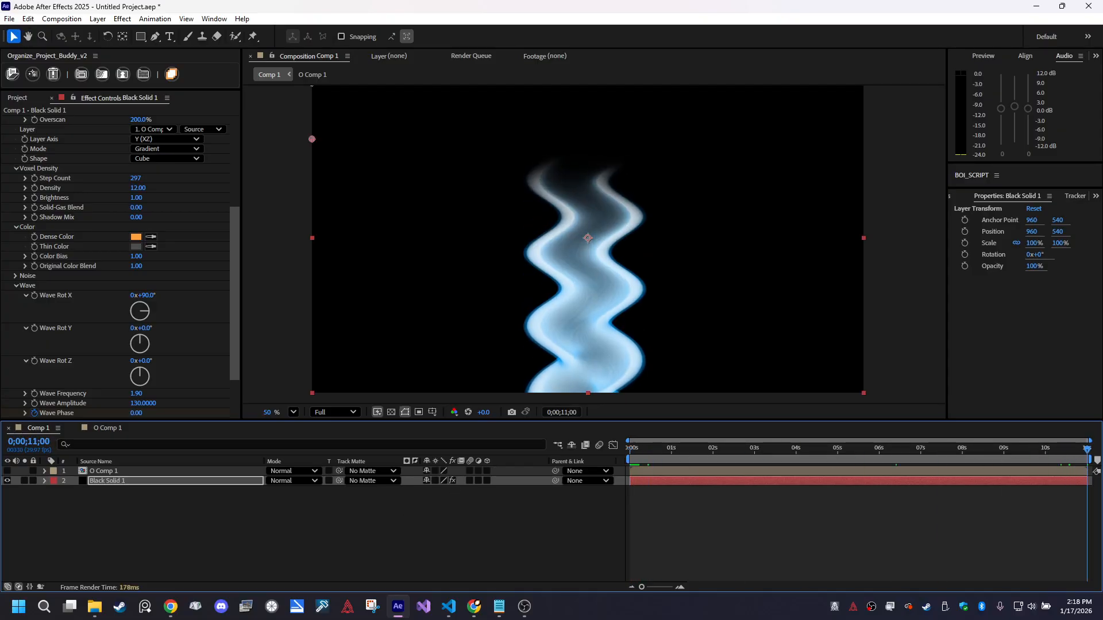
{"action": "left_click", "coordinate": [138, 413]}
{"action": "type", "text": "20"}
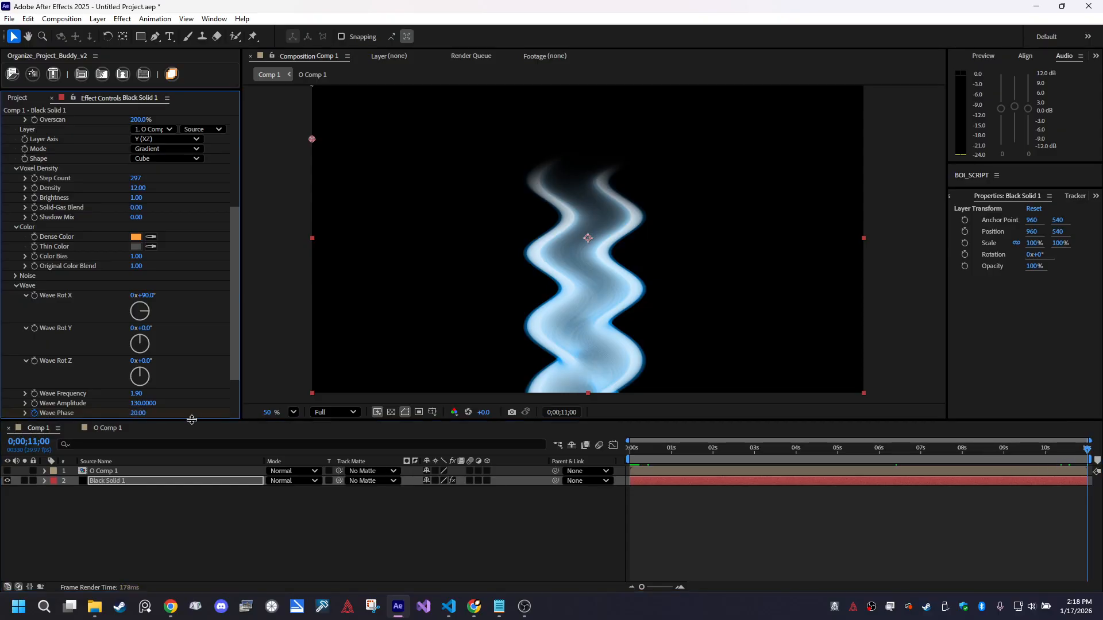
{"action": "key", "text": "Return"}
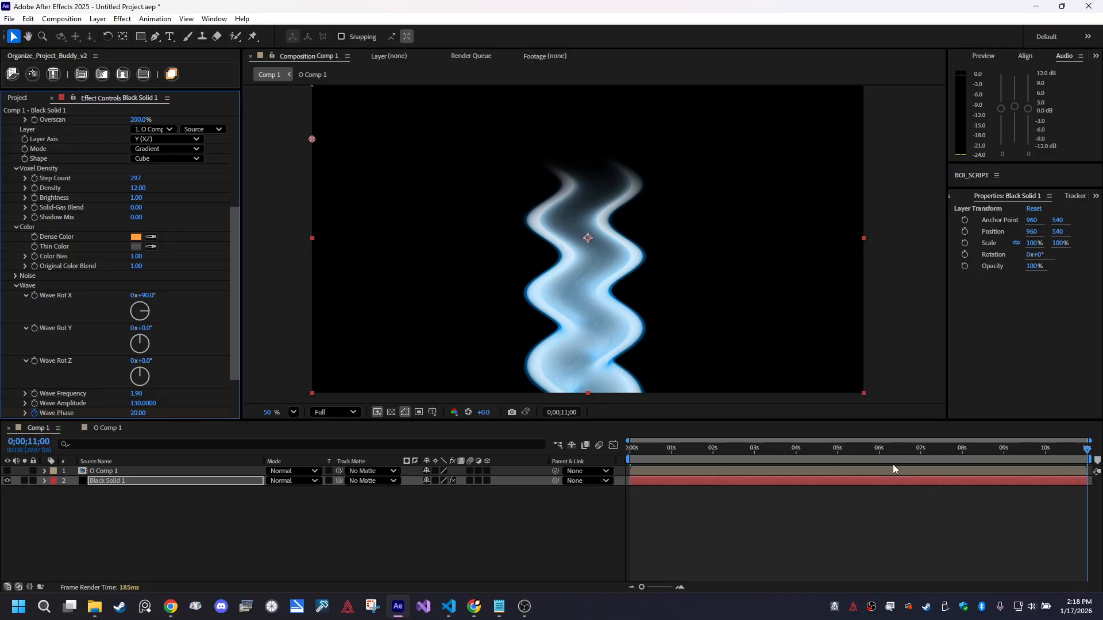
{"action": "left_click", "coordinate": [696, 450]}
{"action": "left_click_drag", "start_coordinate": [694, 449], "coordinate": [933, 474]}
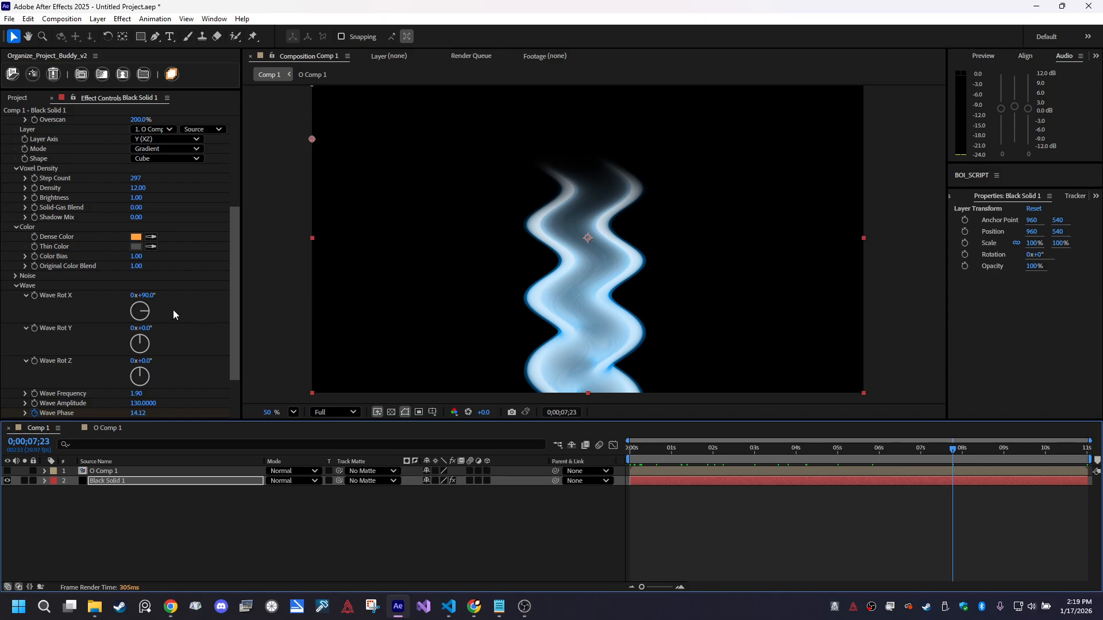
Change the text in O Comp 1 from O to NO and return to Comp 1
{"action": "scroll", "coordinate": [179, 296], "scroll_direction": "down", "scroll_amount": 3}
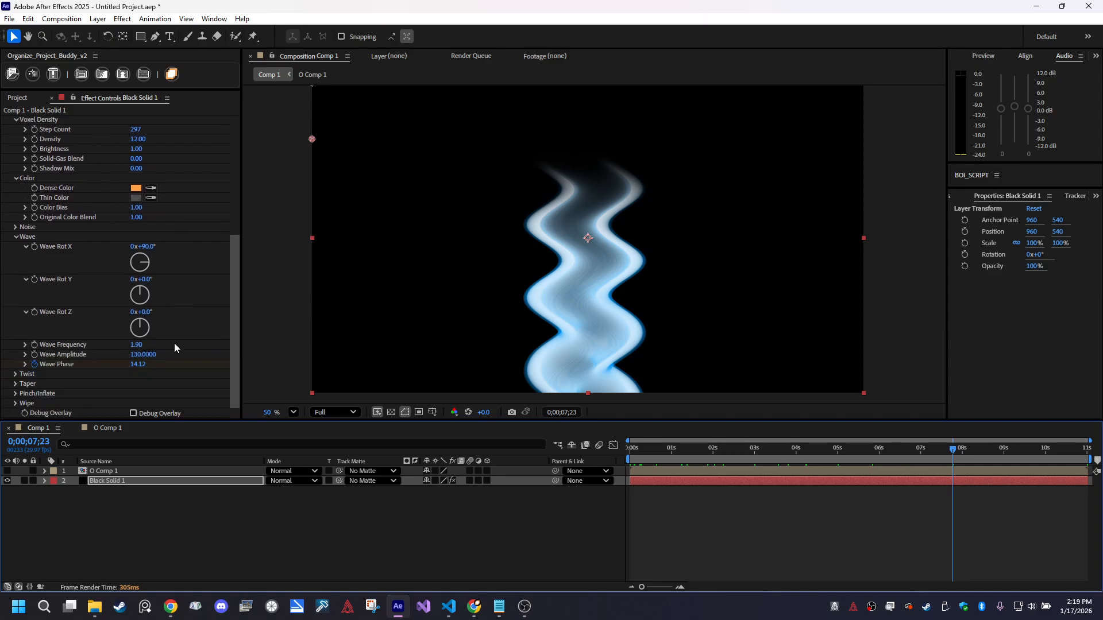
{"action": "left_click", "coordinate": [110, 428]}
{"action": "double_click", "coordinate": [660, 272]}
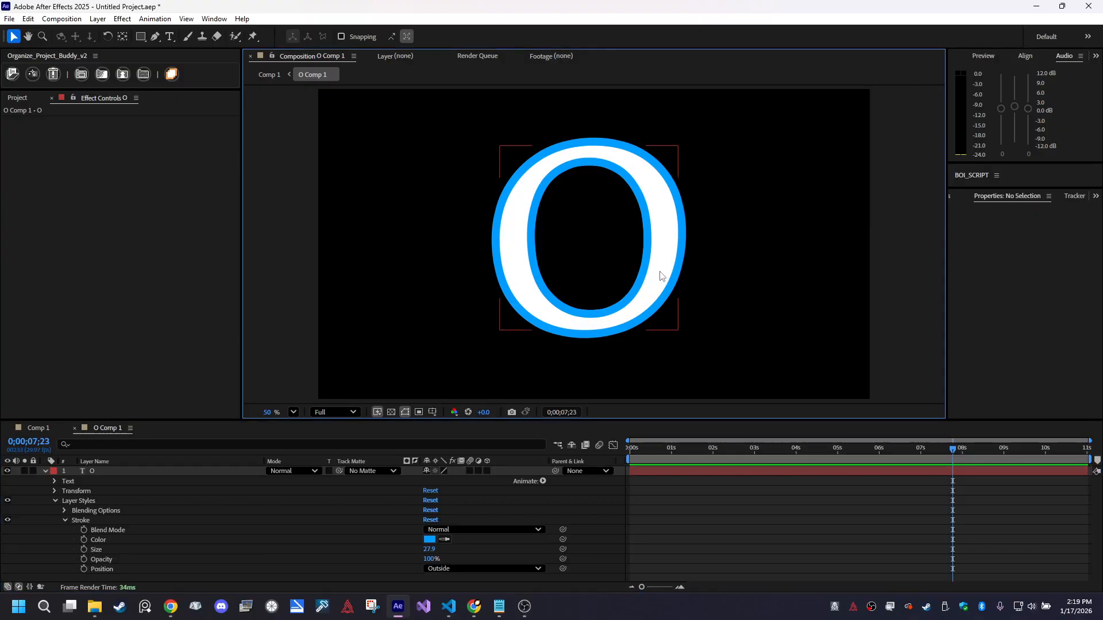
{"action": "left_click", "coordinate": [514, 305]}
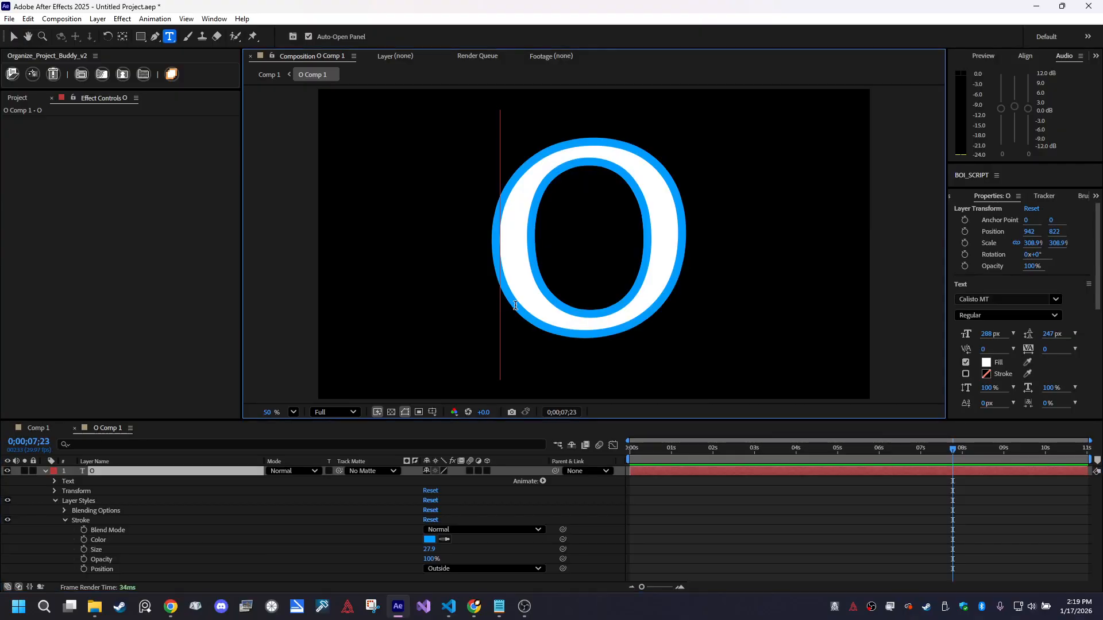
{"action": "type", "text": "N"}
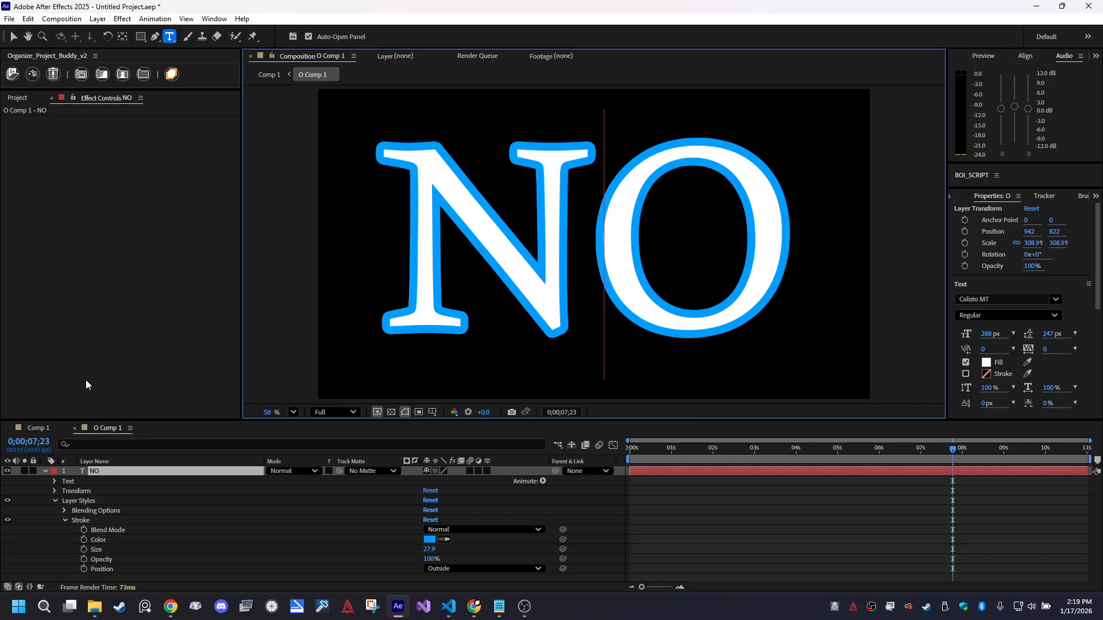
{"action": "left_click", "coordinate": [25, 431]}
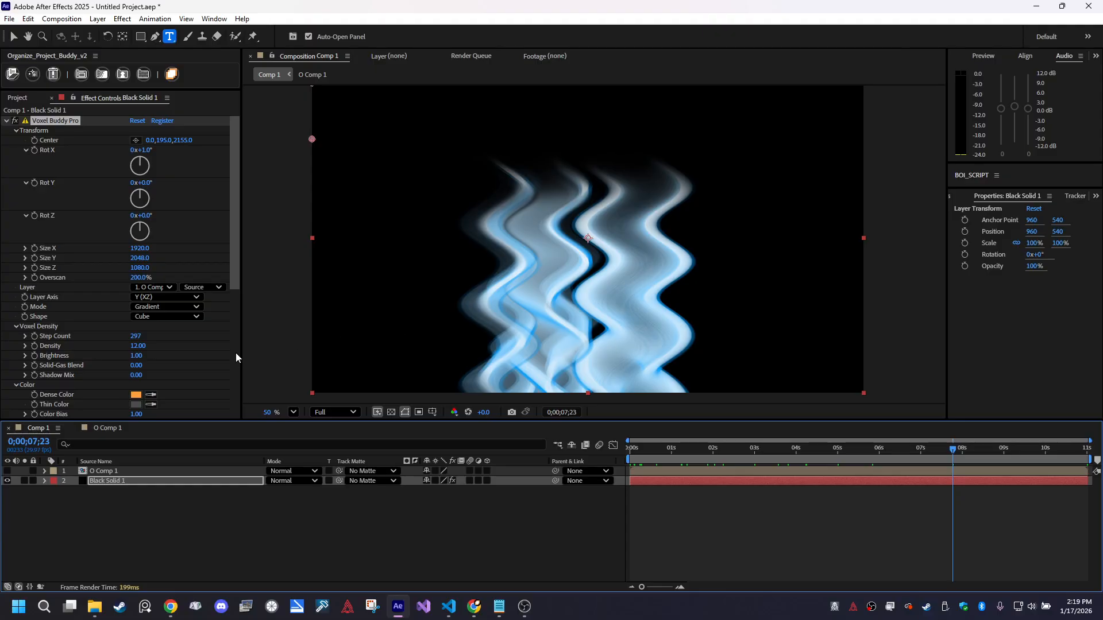
Tilt the voxel shape to Rot X 67° and set its Overscan to 299%
{"action": "mouse_move", "coordinate": [148, 150]}
{"action": "left_mouse_down"}
{"action": "mouse_move", "coordinate": [199, 141]}
{"action": "mouse_move", "coordinate": [155, 145]}
{"action": "mouse_move", "coordinate": [174, 140]}
{"action": "left_mouse_up"}
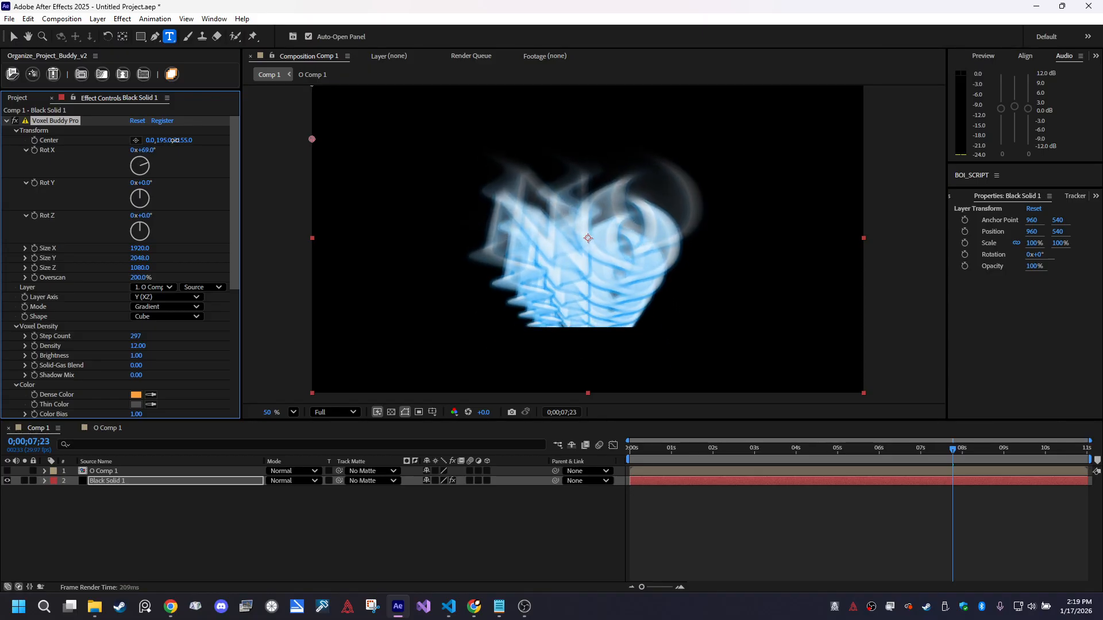
{"action": "left_click_drag", "start_coordinate": [140, 277], "coordinate": [660, 273]}
{"action": "left_click_drag", "start_coordinate": [903, 273], "coordinate": [900, 273]}
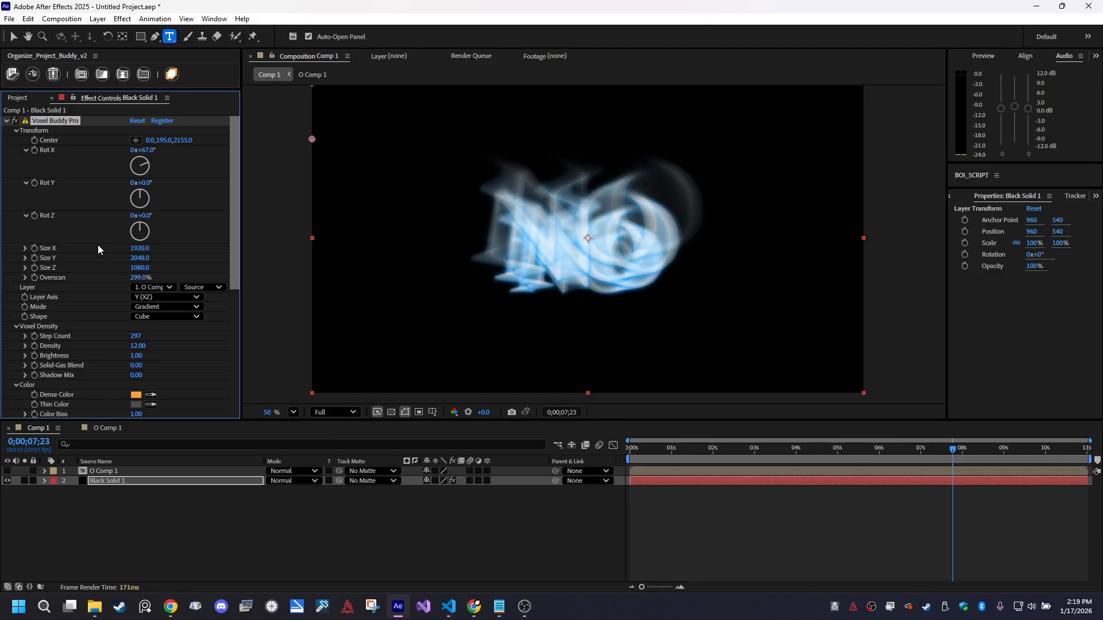
Set the voxel effect's Step Count to 360 and reduce its Overscan to 225%
{"action": "left_click", "coordinate": [136, 331]}
{"action": "left_click_drag", "start_coordinate": [136, 337], "coordinate": [230, 328]}
{"action": "left_click_drag", "start_coordinate": [128, 326], "coordinate": [231, 321]}
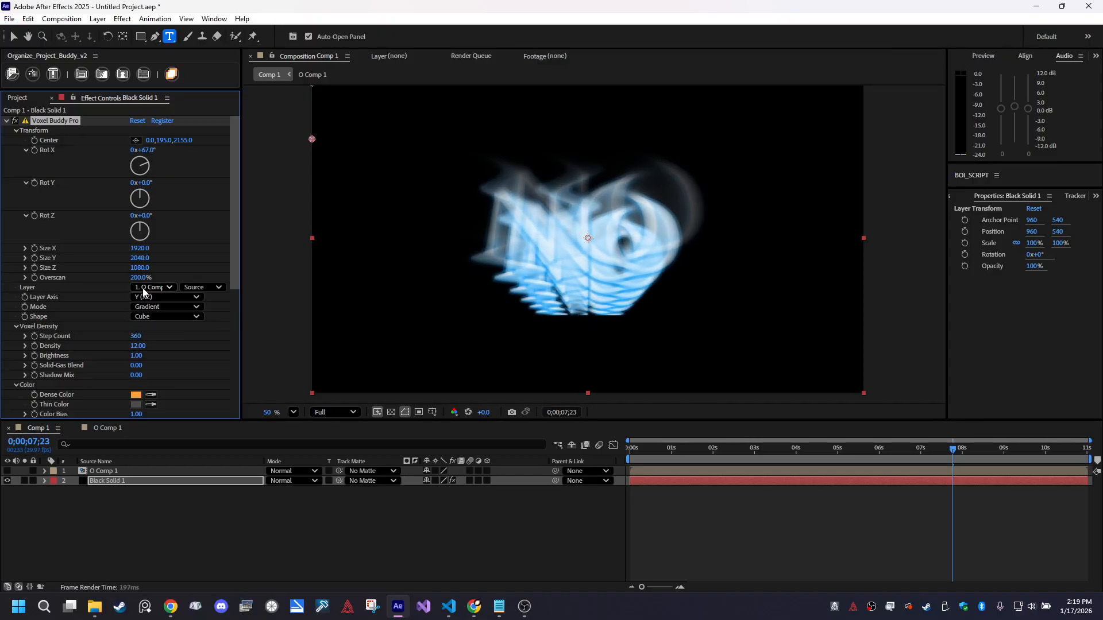
{"action": "left_click_drag", "start_coordinate": [140, 278], "coordinate": [154, 277]}
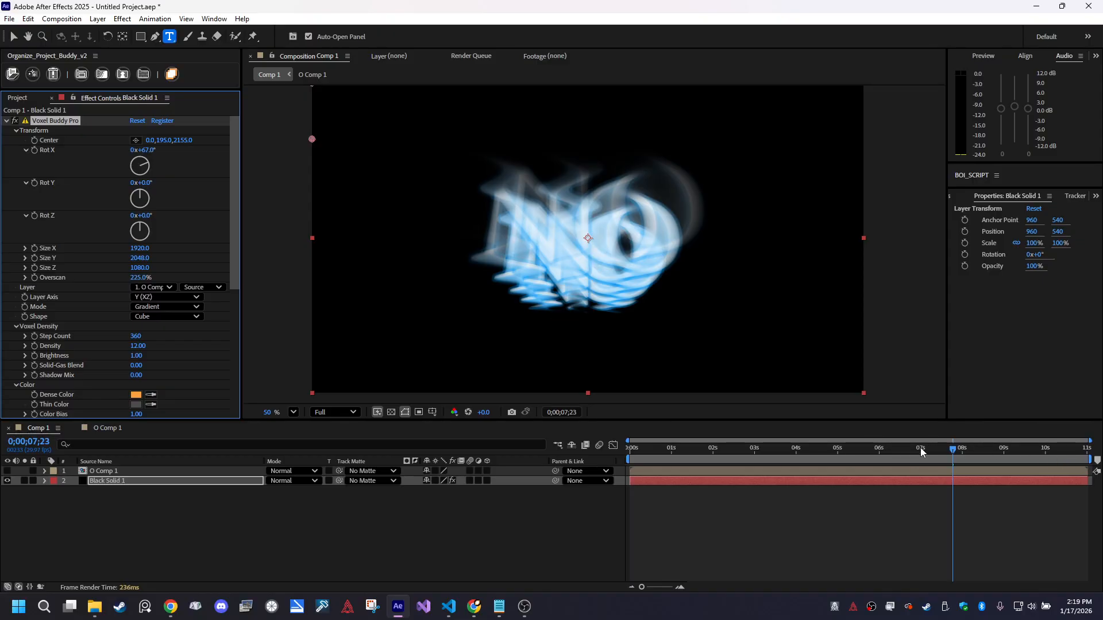
Scrub the animation to 0;00;06;00, review the source text in O Comp 1, and go back to the solid's Wave settings
{"action": "left_click_drag", "start_coordinate": [920, 447], "coordinate": [880, 449]}
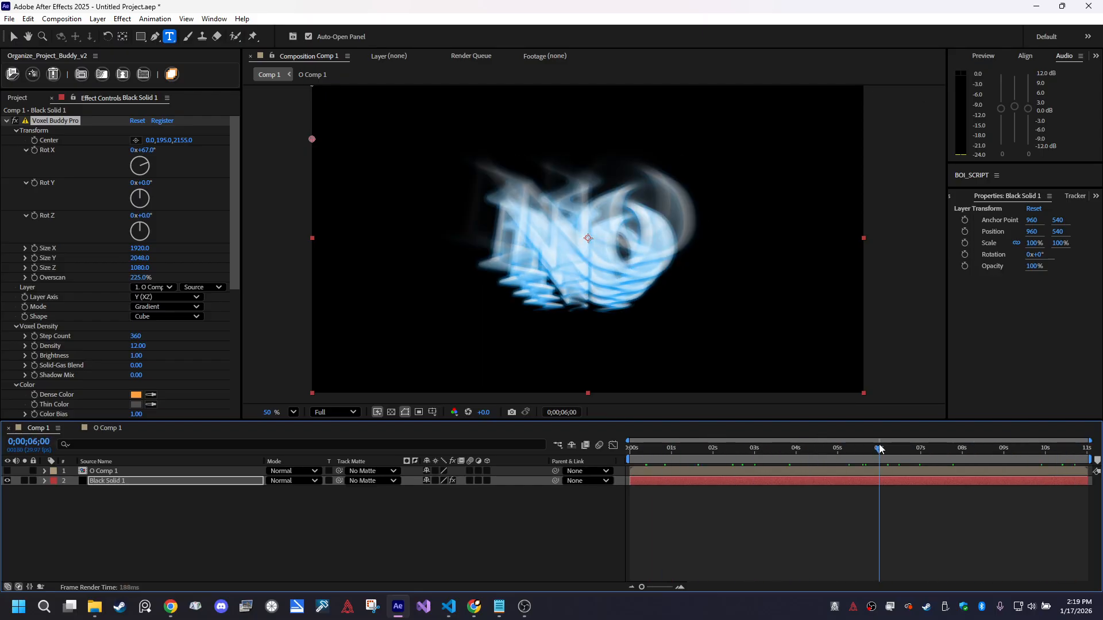
{"action": "left_click", "coordinate": [107, 429]}
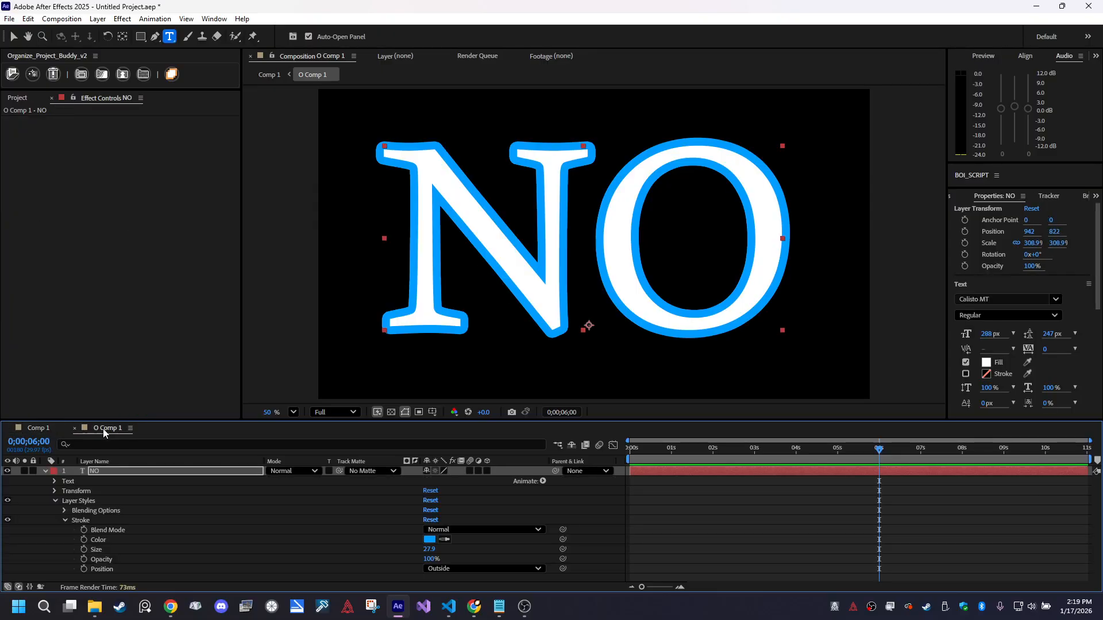
{"action": "left_click", "coordinate": [40, 429]}
{"action": "scroll", "coordinate": [130, 364], "scroll_direction": "down", "scroll_amount": 8}
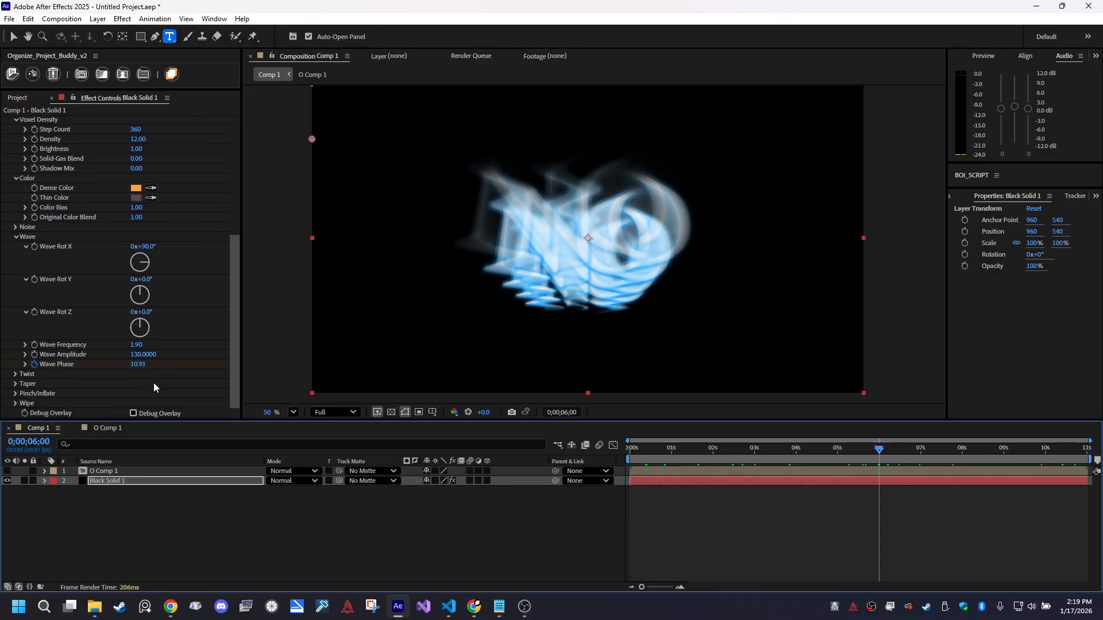
Try a Wave Amplitude of 790 with the animation at 0;00;03;06, and return the amplitude to 130
{"action": "left_click_drag", "start_coordinate": [854, 446], "coordinate": [763, 424]}
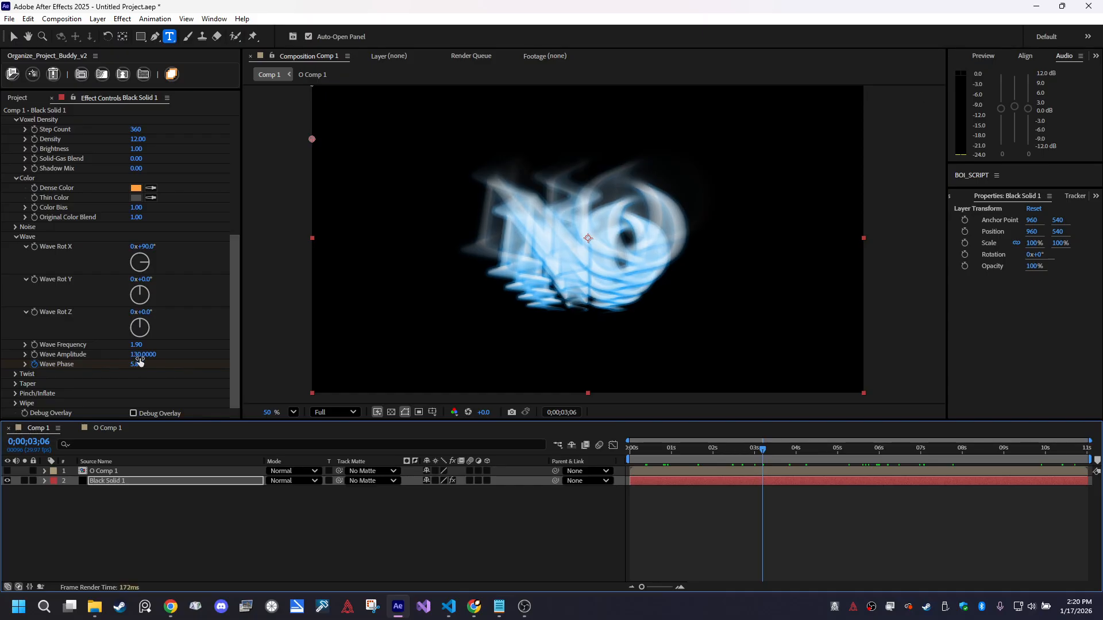
{"action": "left_click_drag", "start_coordinate": [136, 364], "coordinate": [178, 352]}
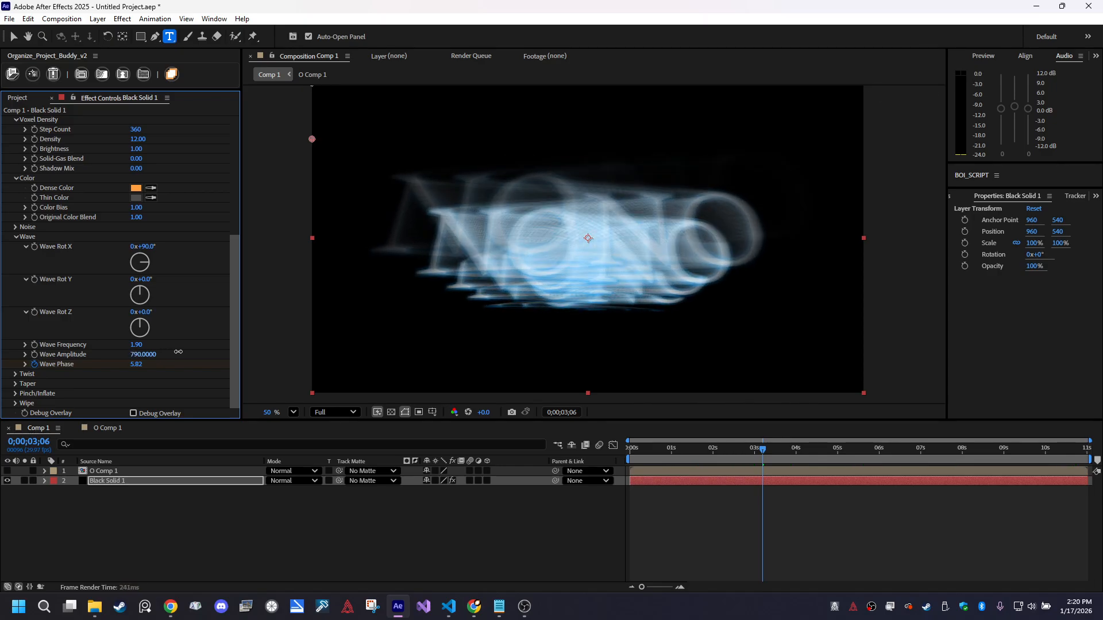
{"action": "left_click_drag", "start_coordinate": [674, 449], "coordinate": [762, 464]}
{"action": "mouse_move", "coordinate": [149, 354]}
{"action": "left_mouse_down"}
{"action": "mouse_move", "coordinate": [126, 349]}
{"action": "mouse_move", "coordinate": [167, 350]}
{"action": "left_mouse_up"}
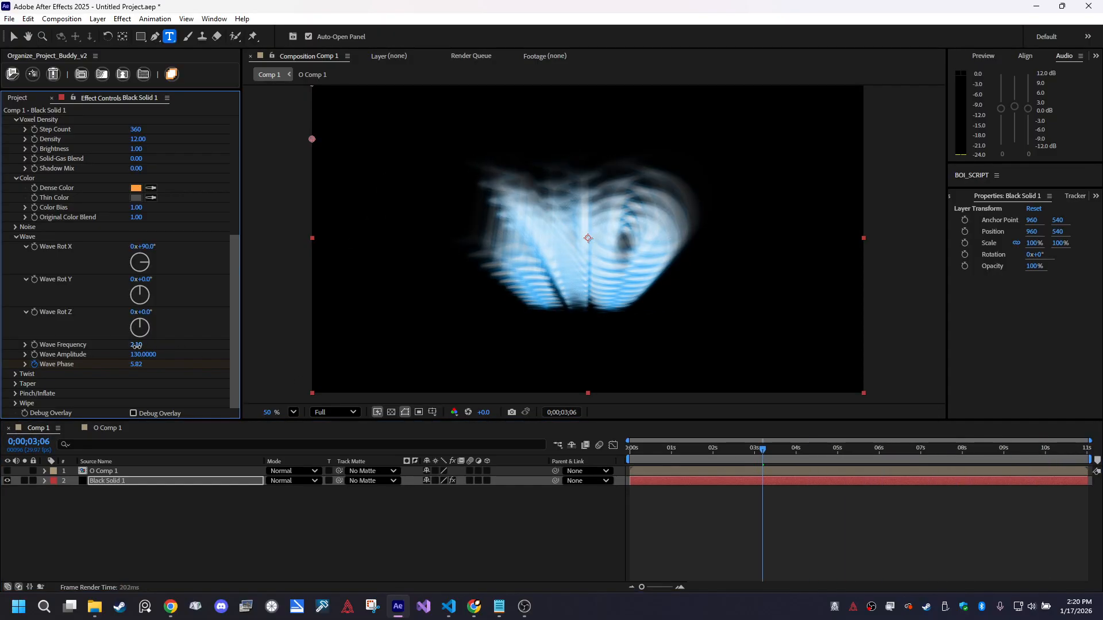
Set the Wave Frequency to 0.70 and scrub the animation to 0;00;09;05 to check the wave
{"action": "left_click_drag", "start_coordinate": [124, 345], "coordinate": [130, 344]}
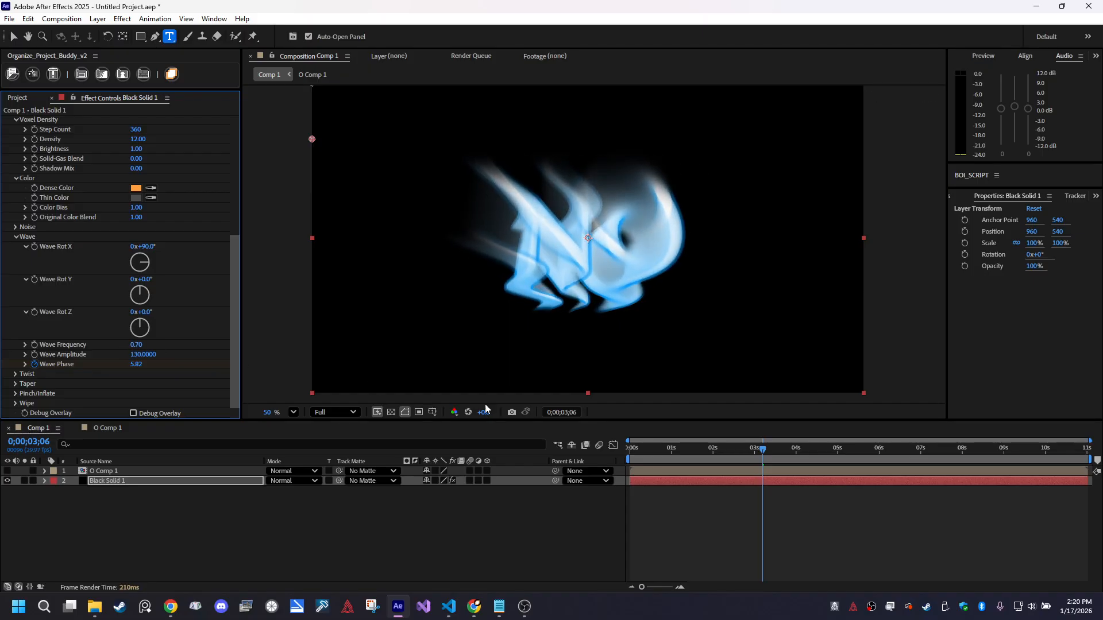
{"action": "left_click_drag", "start_coordinate": [741, 452], "coordinate": [1011, 459]}
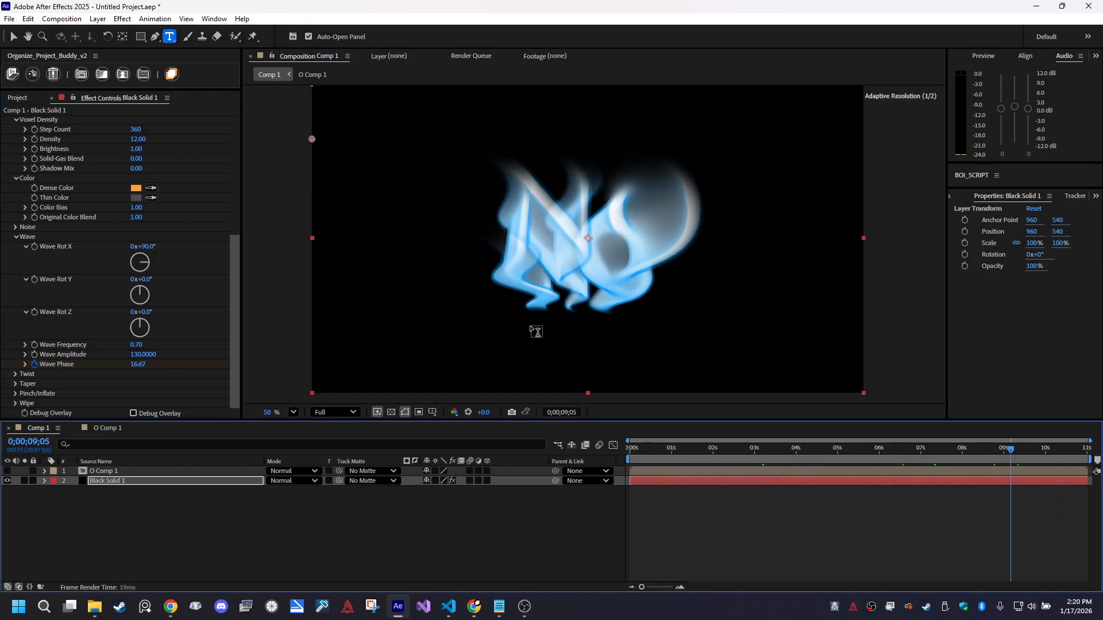
Reposition the voxel shape with Center at 0, -137, 161 and set its Rot X to 56°
{"action": "scroll", "coordinate": [143, 165], "scroll_direction": "up", "scroll_amount": 2}
{"action": "scroll", "coordinate": [143, 166], "scroll_direction": "up", "scroll_amount": 7}
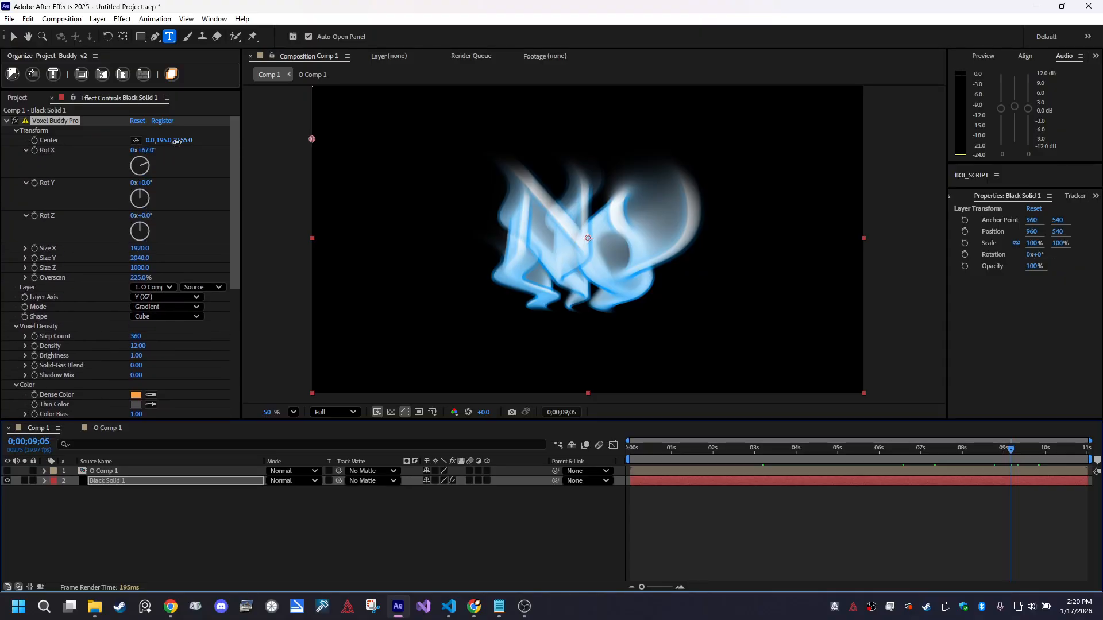
{"action": "left_click_drag", "start_coordinate": [179, 142], "coordinate": [376, 158]}
{"action": "left_click_drag", "start_coordinate": [183, 140], "coordinate": [88, 140]}
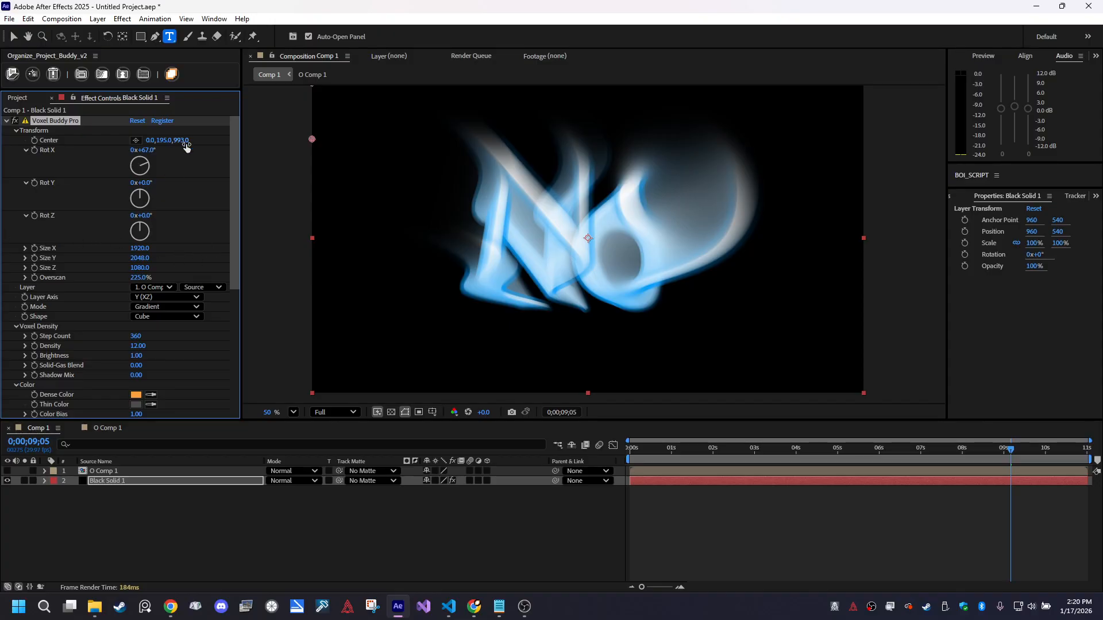
{"action": "mouse_move", "coordinate": [181, 140]}
{"action": "left_mouse_down"}
{"action": "mouse_move", "coordinate": [105, 140]}
{"action": "mouse_move", "coordinate": [345, 140]}
{"action": "mouse_move", "coordinate": [1, 140]}
{"action": "mouse_move", "coordinate": [201, 140]}
{"action": "mouse_move", "coordinate": [102, 158]}
{"action": "mouse_move", "coordinate": [172, 168]}
{"action": "left_mouse_up"}
{"action": "scroll", "coordinate": [590, 236], "scroll_direction": "down", "scroll_amount": 1}
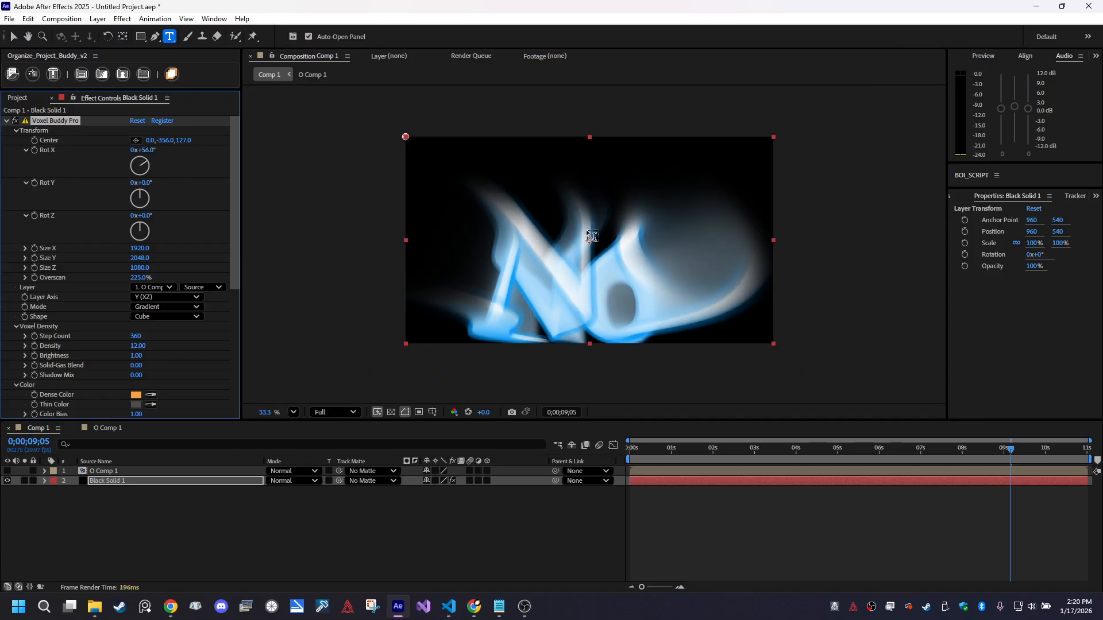
{"action": "left_click_drag", "start_coordinate": [182, 140], "coordinate": [316, 109]}
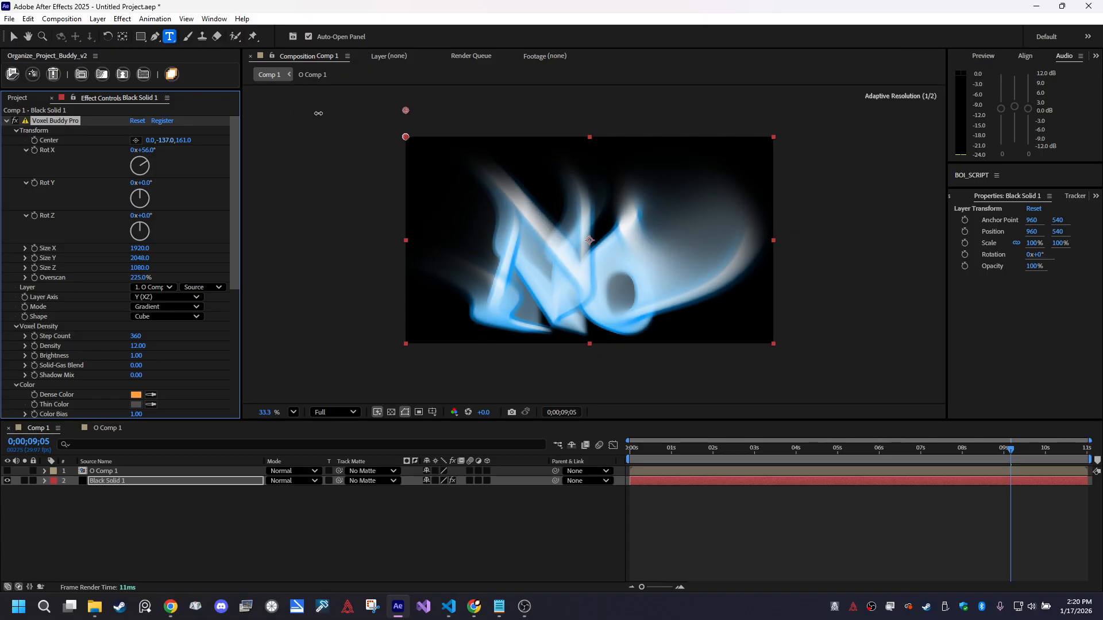
Preview the wave animation in Comp 1 from the start and park the time at 0;00;01;11
{"action": "left_click_drag", "start_coordinate": [802, 447], "coordinate": [627, 446]}
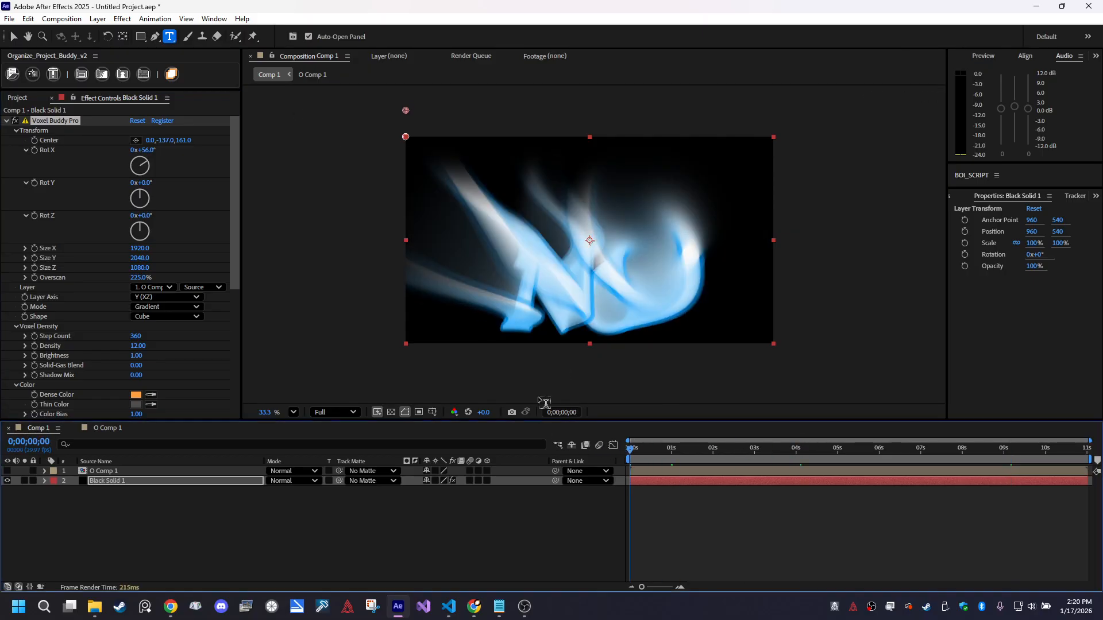
{"action": "key", "text": "space"}
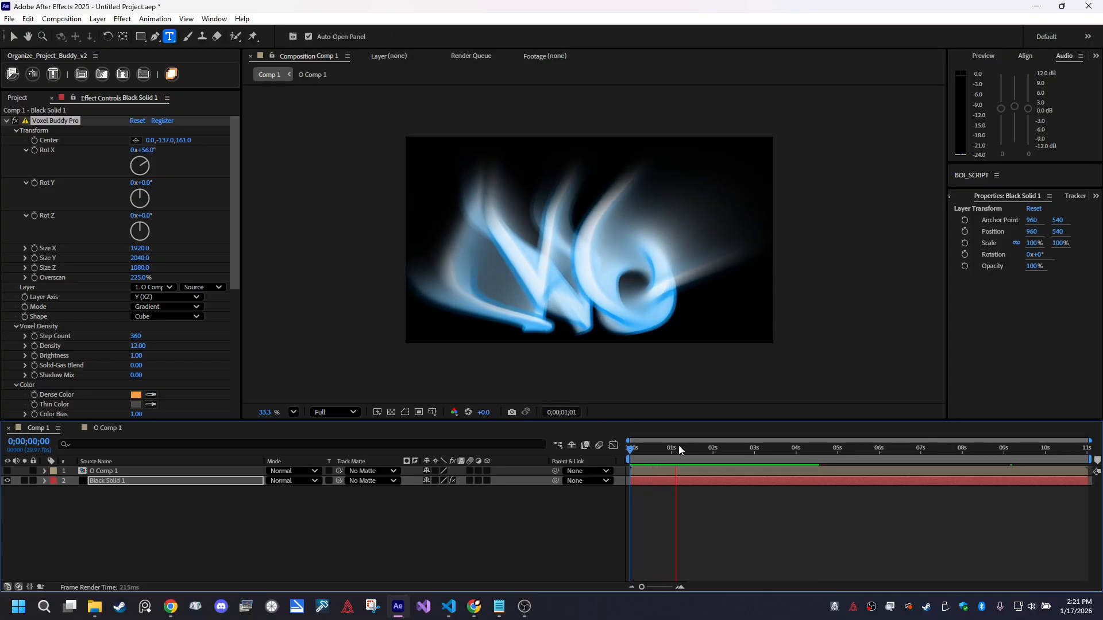
{"action": "left_click_drag", "start_coordinate": [678, 446], "coordinate": [700, 422]}
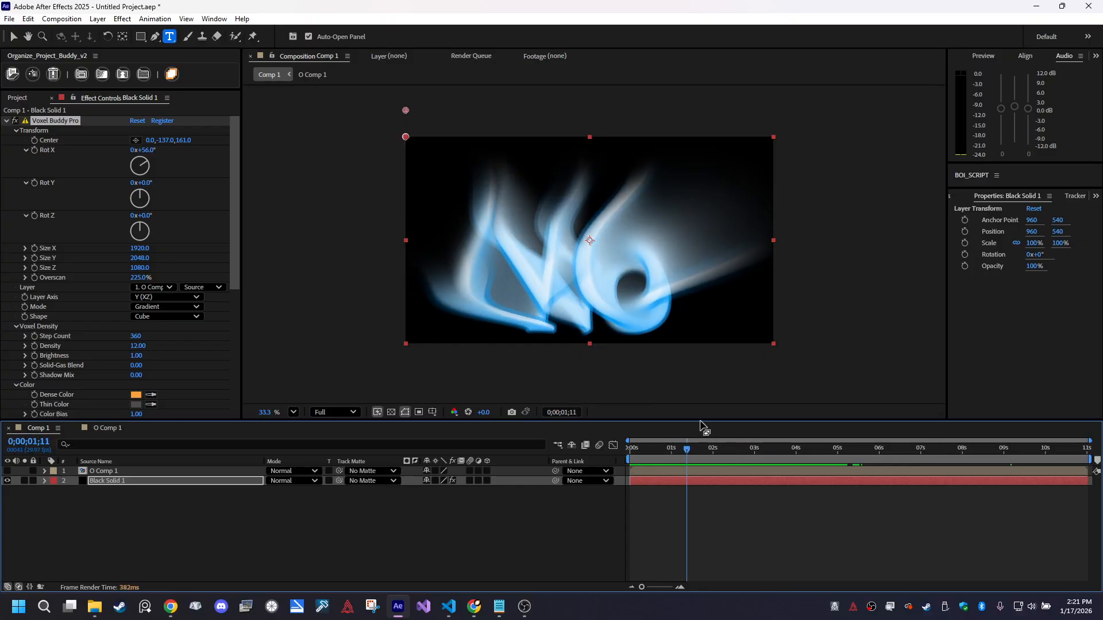
Apply the Linear Wipe effect to the NO text layer in O Comp 1
{"action": "left_click", "coordinate": [162, 539]}
{"action": "left_click", "coordinate": [108, 428]}
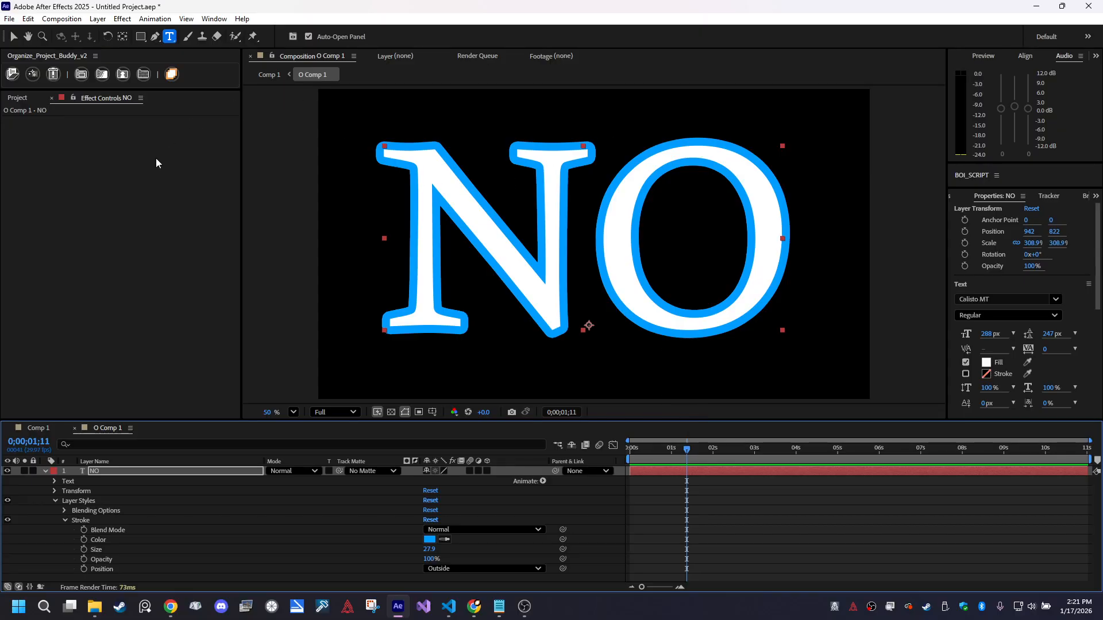
{"action": "left_click", "coordinate": [15, 37]}
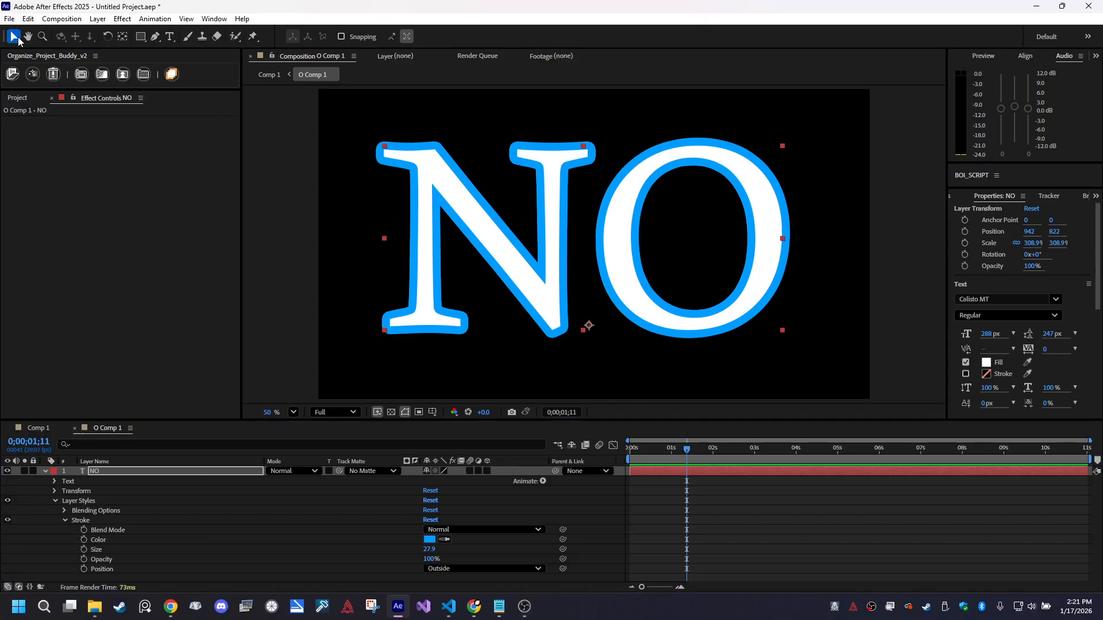
{"action": "left_click", "coordinate": [161, 472]}
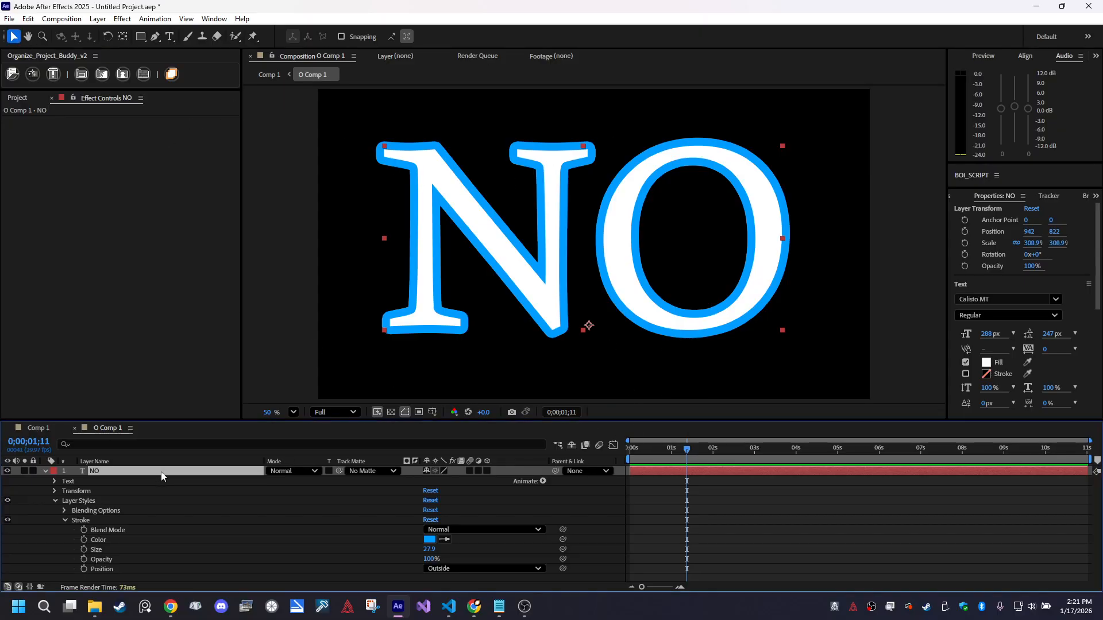
{"action": "left_click", "coordinate": [127, 20]}
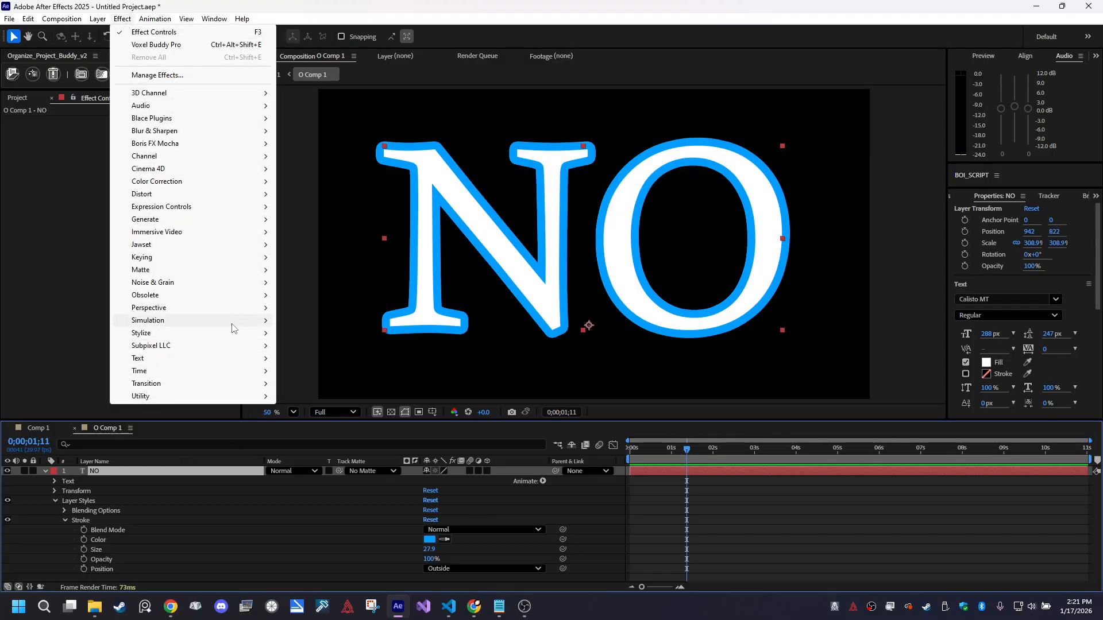
{"action": "mouse_move", "coordinate": [230, 382]}
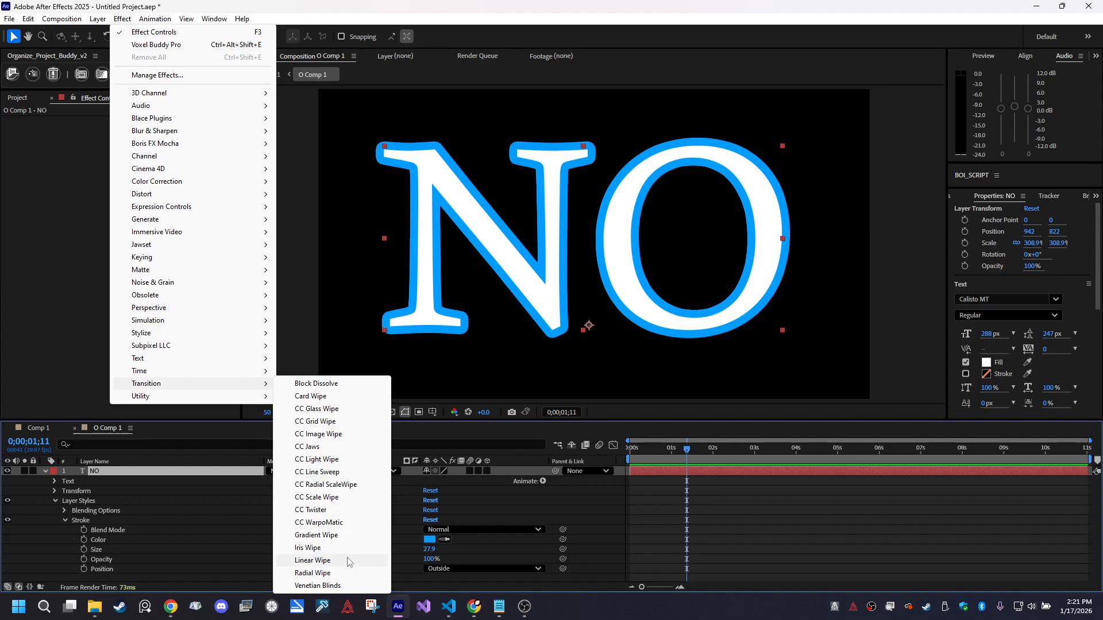
{"action": "left_click", "coordinate": [312, 560]}
Give the Linear Wipe a Feather of 398 and set its Transition Completion to 0%
{"action": "left_click_drag", "start_coordinate": [133, 132], "coordinate": [155, 125]}
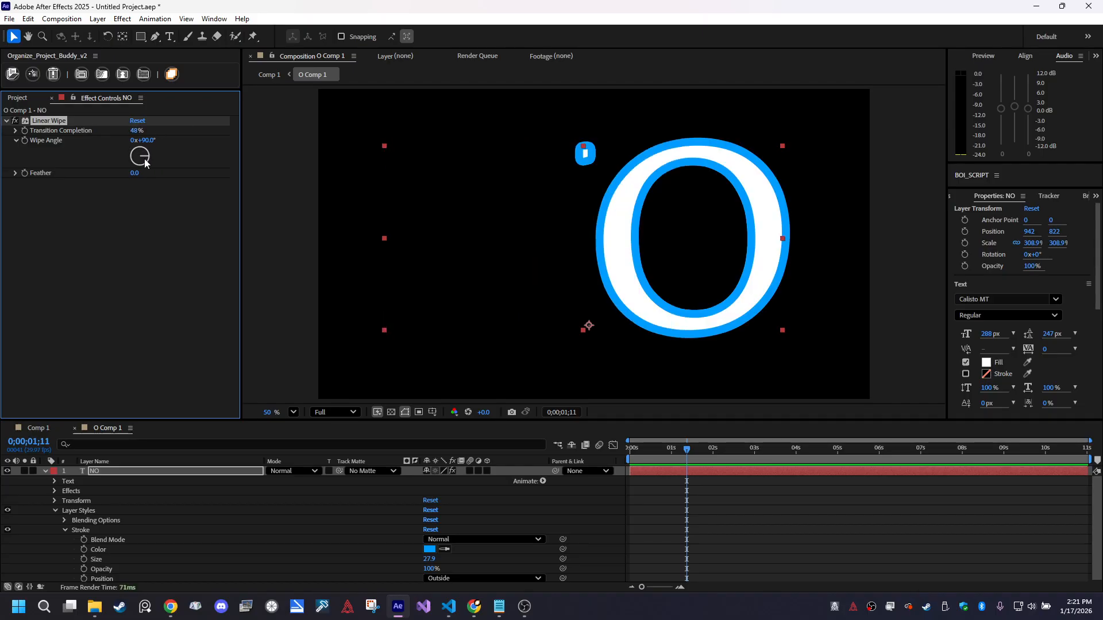
{"action": "left_click_drag", "start_coordinate": [131, 178], "coordinate": [335, 170]}
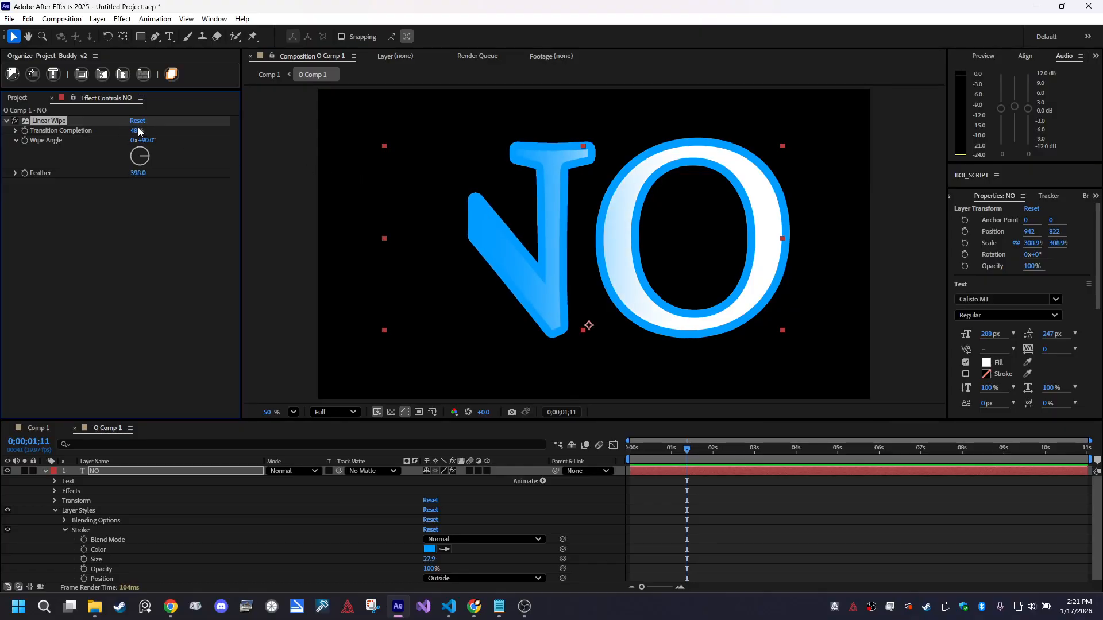
{"action": "left_click_drag", "start_coordinate": [106, 129], "coordinate": [80, 130]}
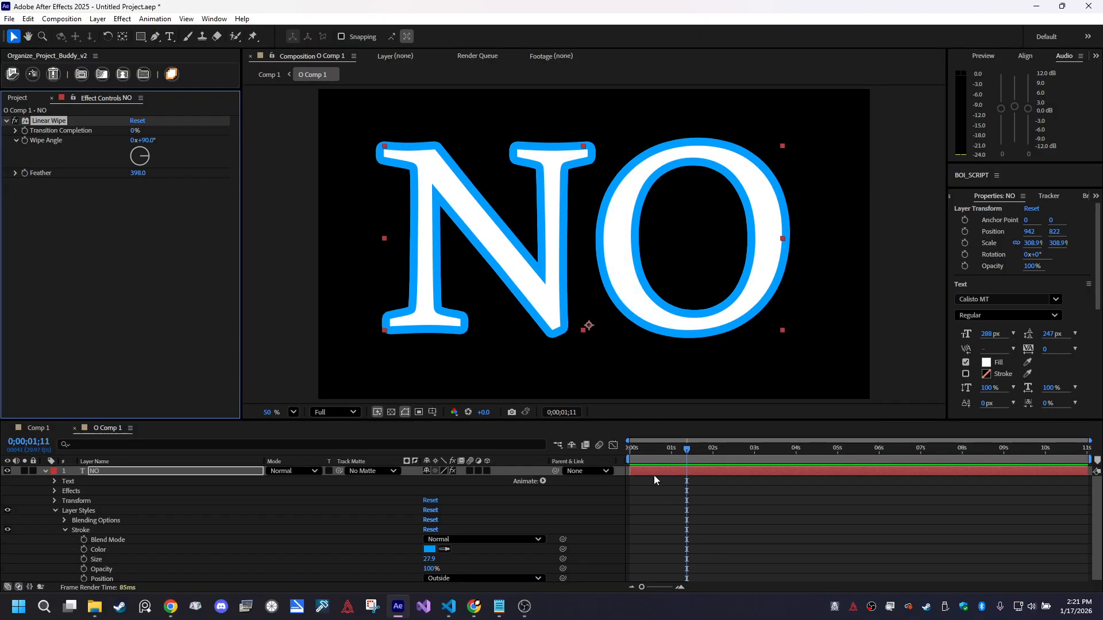
Keyframe the wipe's Transition Completion from 100% at 0;00;00;00 to 0% at 0;00;01;00
{"action": "left_click_drag", "start_coordinate": [668, 454], "coordinate": [629, 451]}
{"action": "left_click", "coordinate": [25, 132]}
{"action": "left_click_drag", "start_coordinate": [134, 130], "coordinate": [421, 155]}
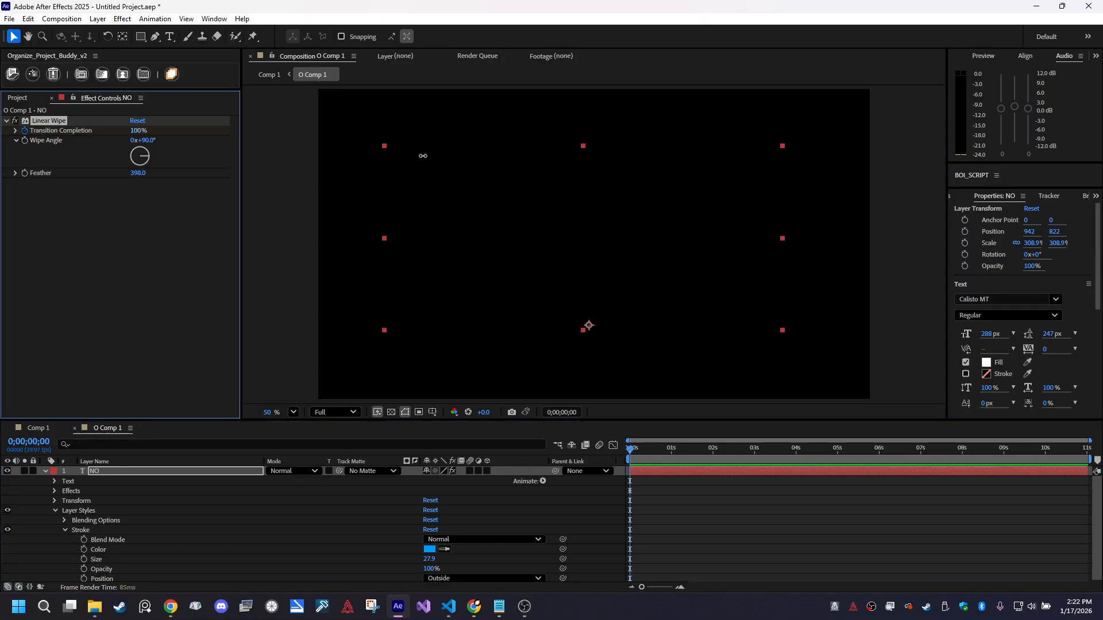
{"action": "left_click", "coordinate": [671, 452]}
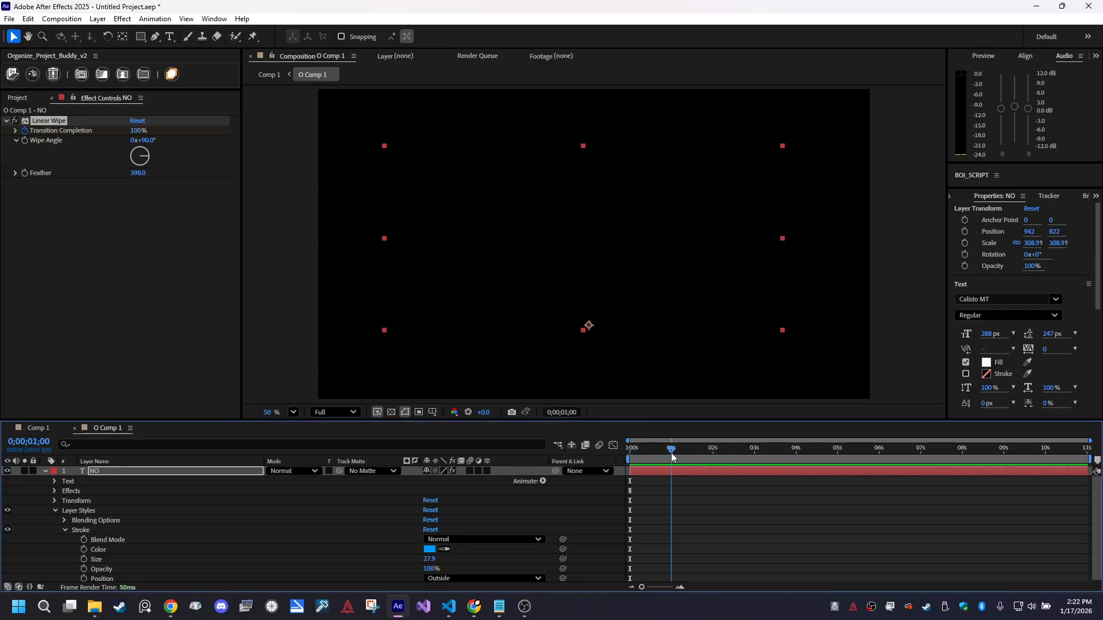
{"action": "left_click", "coordinate": [139, 131]}
{"action": "type", "text": "0"}
{"action": "key", "text": "Return"}
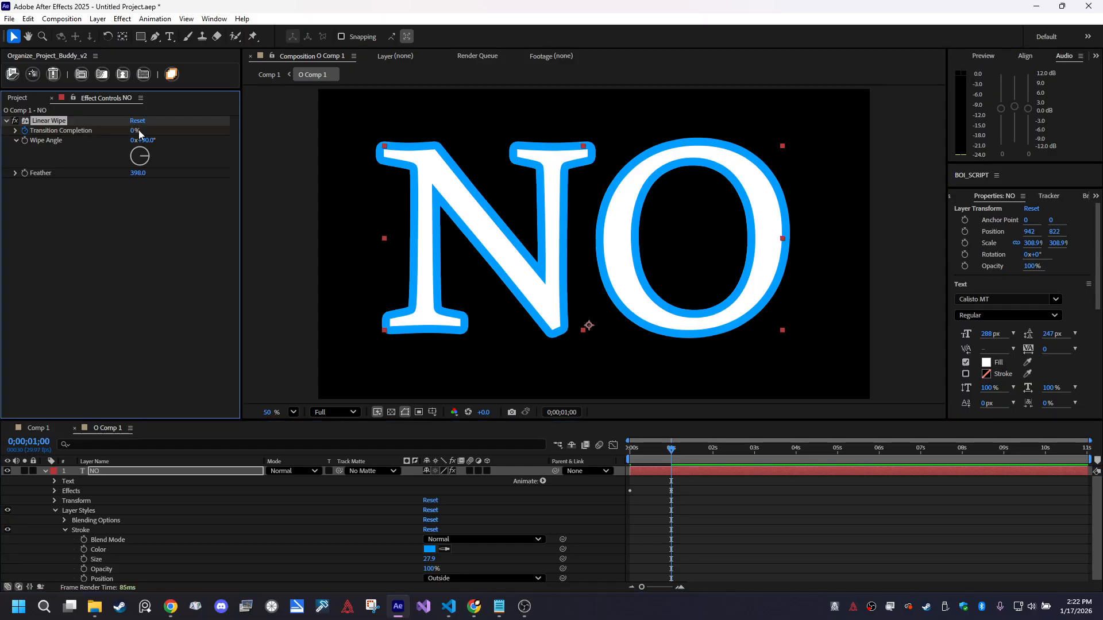
Scrub through the wipe in O Comp 1, return to Comp 1 and scrub the voxel animation to 0;00;08;20
{"action": "mouse_move", "coordinate": [665, 450]}
{"action": "left_mouse_down"}
{"action": "mouse_move", "coordinate": [625, 454]}
{"action": "mouse_move", "coordinate": [669, 456]}
{"action": "mouse_move", "coordinate": [652, 461]}
{"action": "left_mouse_up"}
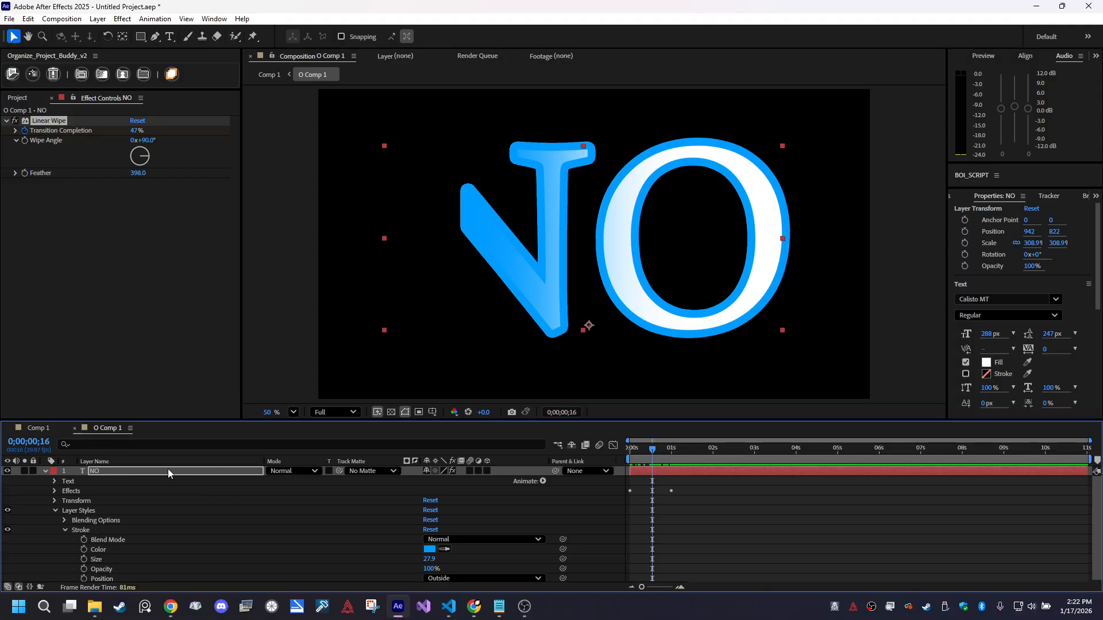
{"action": "left_click", "coordinate": [36, 430]}
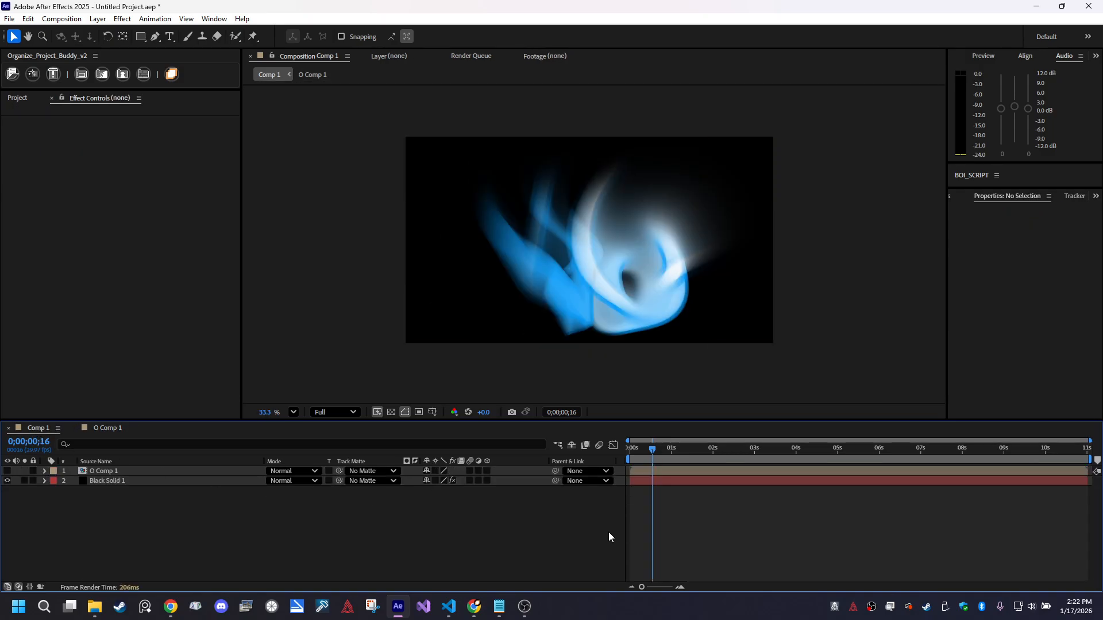
{"action": "left_click_drag", "start_coordinate": [652, 451], "coordinate": [685, 490]}
{"action": "left_click_drag", "start_coordinate": [657, 486], "coordinate": [991, 511]}
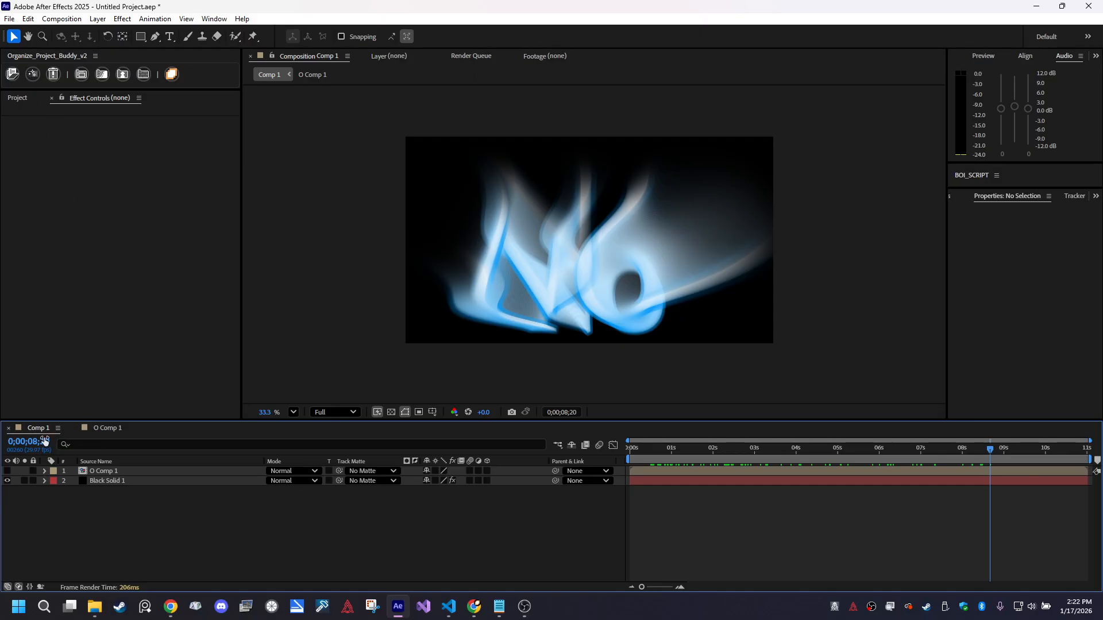
Collapse the Wave settings of Black Solid 1, expand its Twist settings and set the Twist Amount to 0.10
{"action": "left_click", "coordinate": [119, 480]}
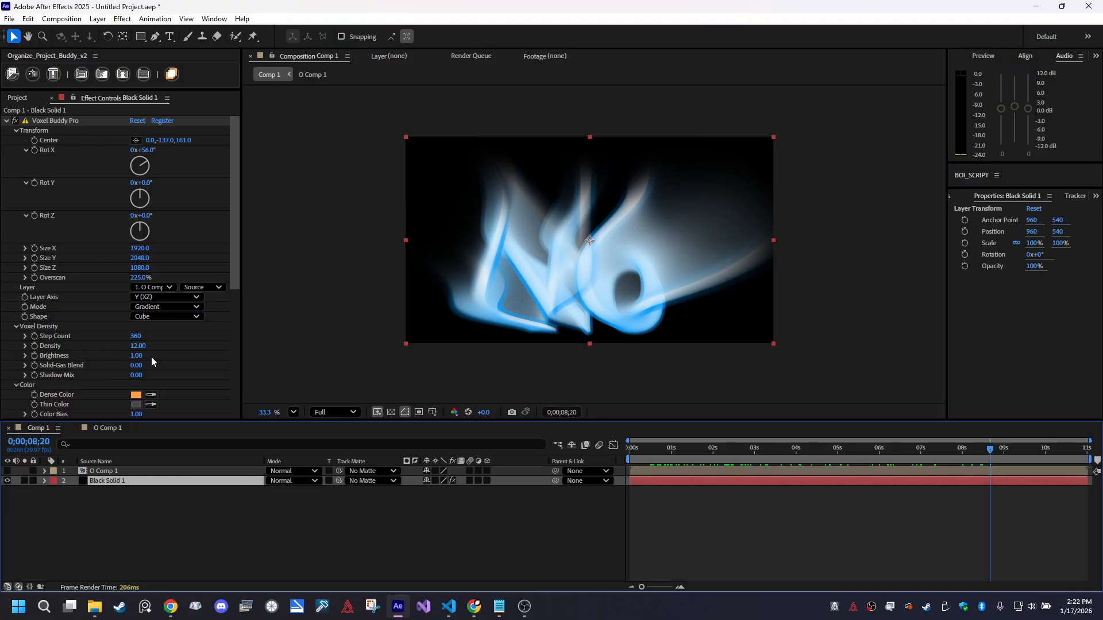
{"action": "scroll", "coordinate": [194, 375], "scroll_direction": "down", "scroll_amount": 4}
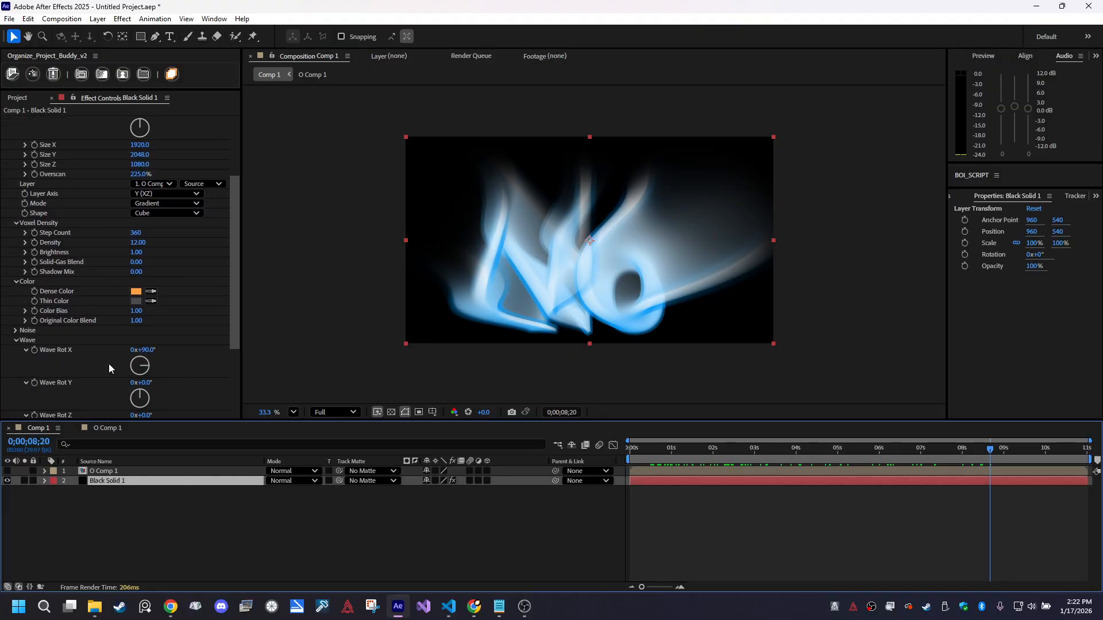
{"action": "left_click", "coordinate": [16, 340]}
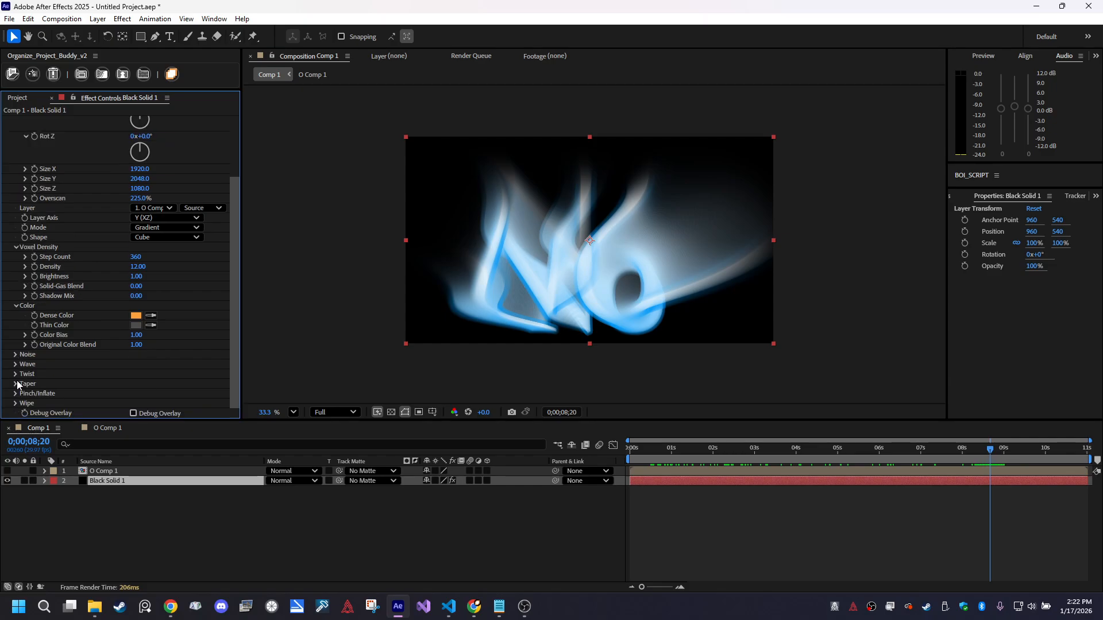
{"action": "left_click", "coordinate": [15, 374]}
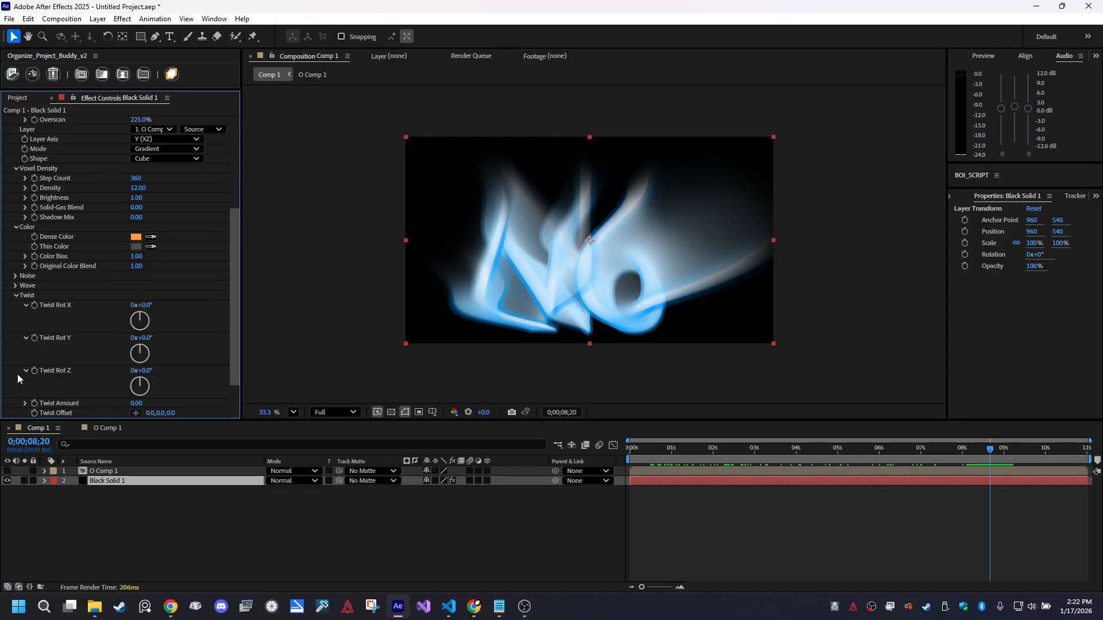
{"action": "left_click_drag", "start_coordinate": [140, 404], "coordinate": [139, 402]}
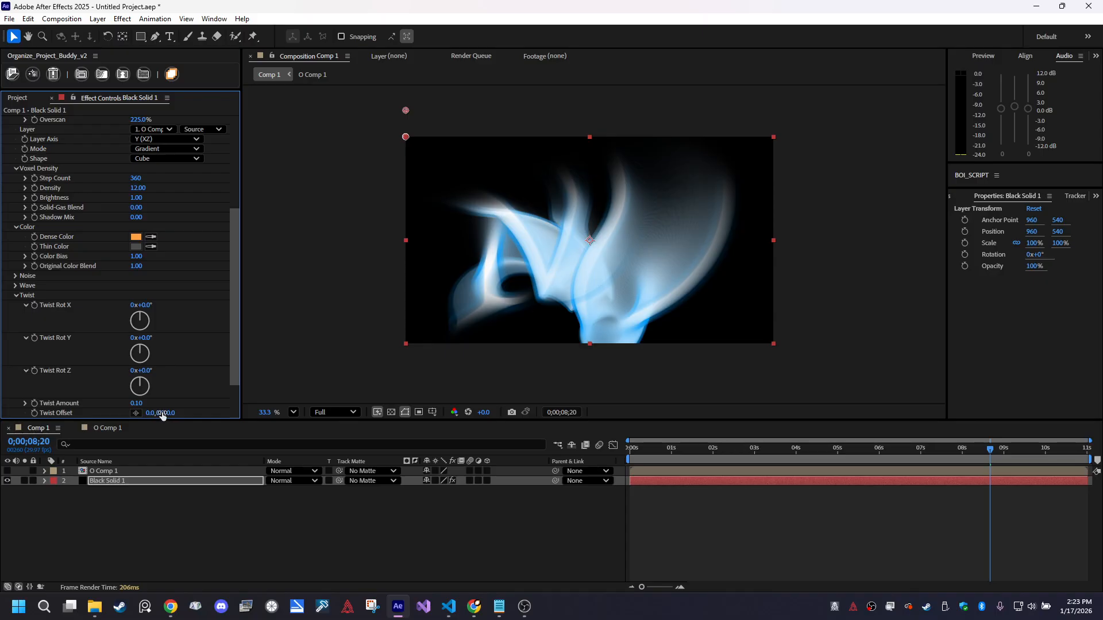
Set the Twist Offset to 0, -73, 3213 and scrub the animation to 0;00;03;12
{"action": "left_click_drag", "start_coordinate": [180, 412], "coordinate": [403, 414]}
{"action": "left_click_drag", "start_coordinate": [592, 406], "coordinate": [1102, 406]}
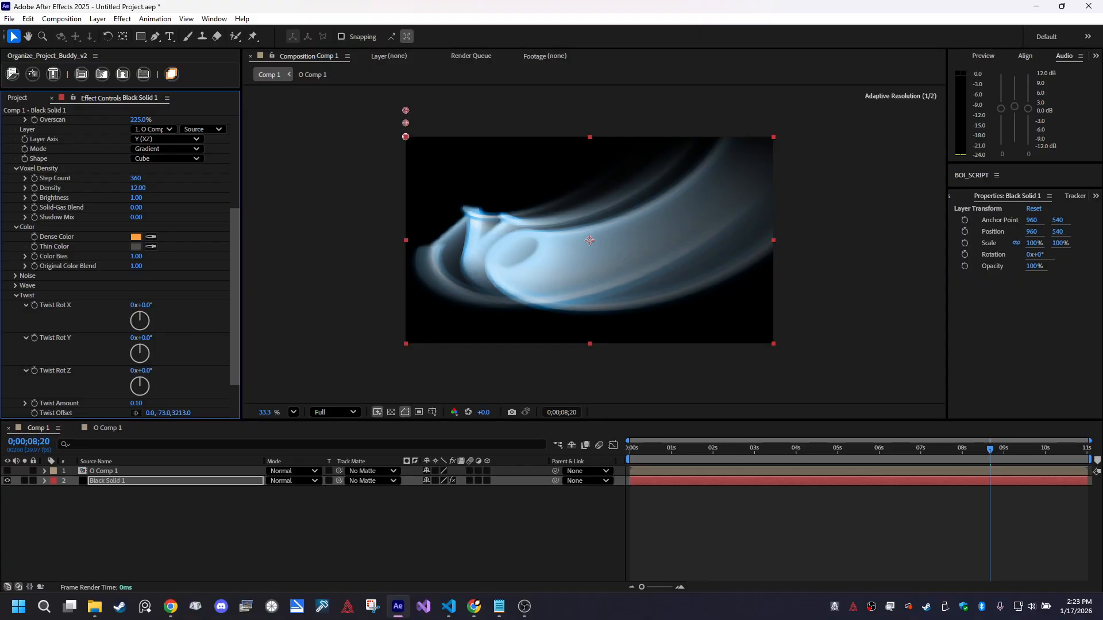
{"action": "left_click_drag", "start_coordinate": [644, 460], "coordinate": [771, 450]}
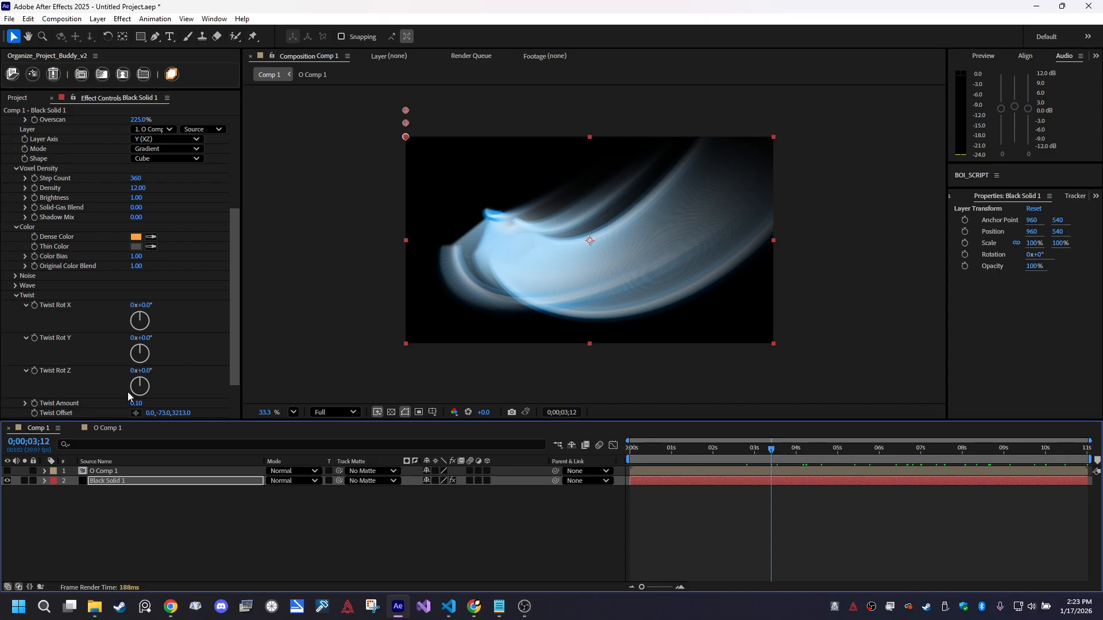
Set the Twist Amount of the voxel effect to 10
{"action": "left_click", "coordinate": [139, 403]}
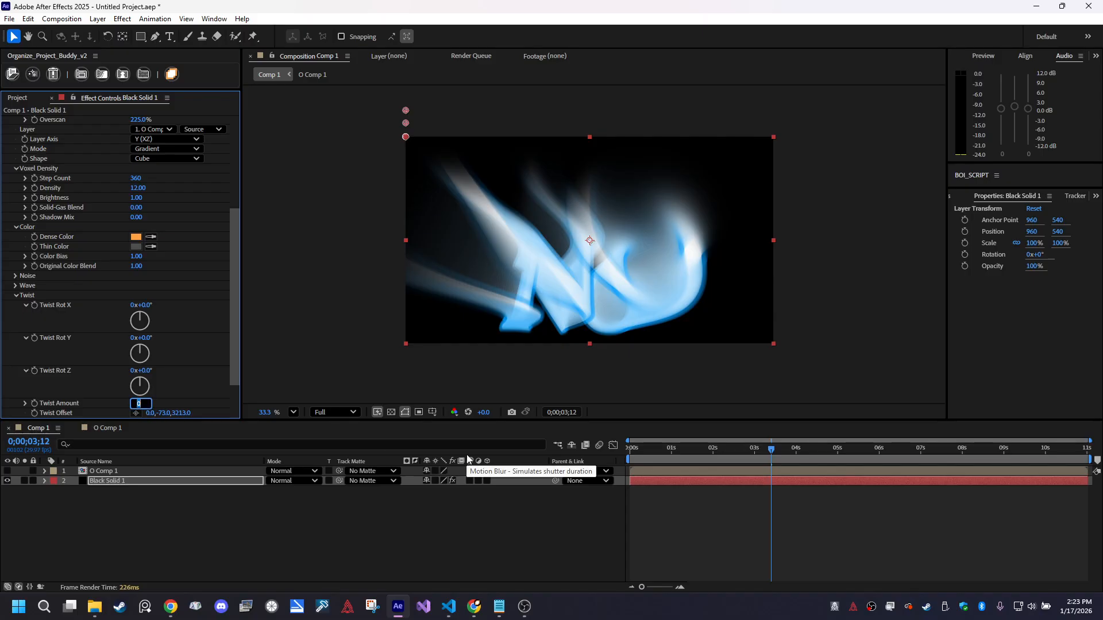
{"action": "type", "text": "10"}
{"action": "key", "text": "Return"}
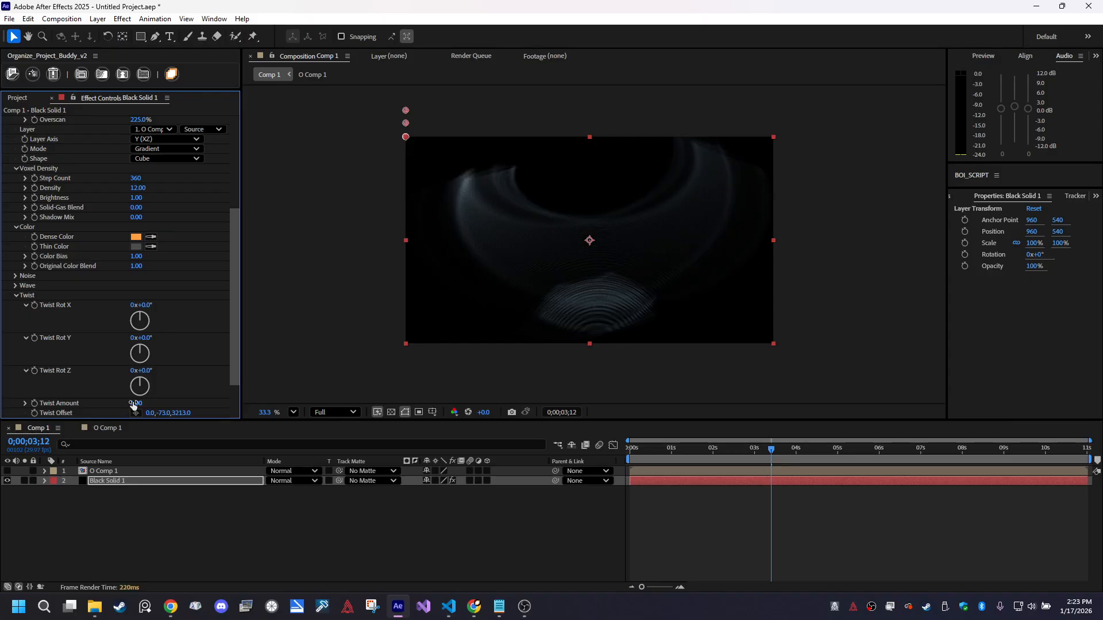
Lower the Twist Amount of the voxel effect to 0.01
{"action": "mouse_move", "coordinate": [111, 401]}
{"action": "left_mouse_down"}
{"action": "mouse_move", "coordinate": [135, 399]}
{"action": "mouse_move", "coordinate": [112, 398]}
{"action": "mouse_move", "coordinate": [121, 395]}
{"action": "left_mouse_up"}
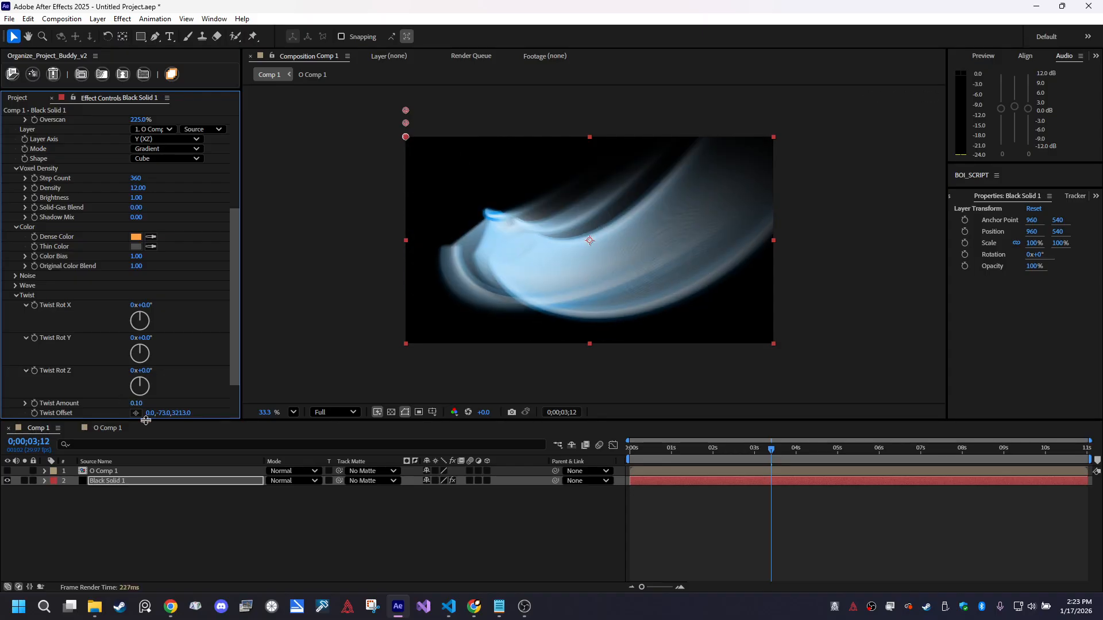
{"action": "left_click", "coordinate": [138, 402]}
{"action": "type", "text": ".0"}
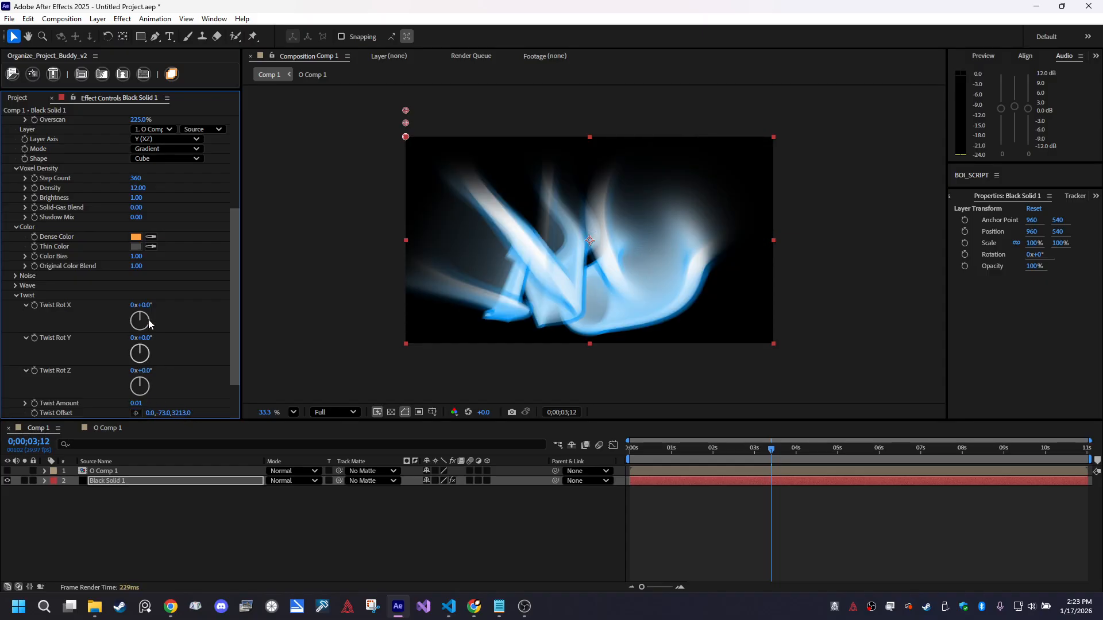
Set Twist Rot X to 134°, Twist Rot Y to 295° and Twist Rot Z to 1x+266°
{"action": "left_click_drag", "start_coordinate": [148, 304], "coordinate": [241, 310]}
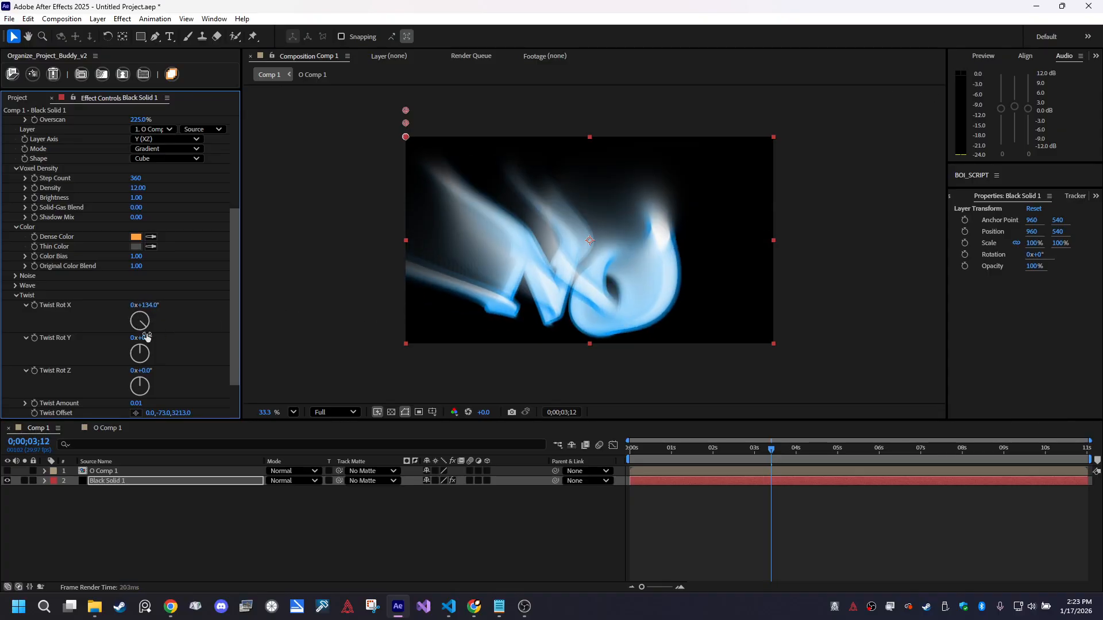
{"action": "left_click_drag", "start_coordinate": [143, 338], "coordinate": [318, 339]}
{"action": "left_click_drag", "start_coordinate": [138, 370], "coordinate": [440, 315]}
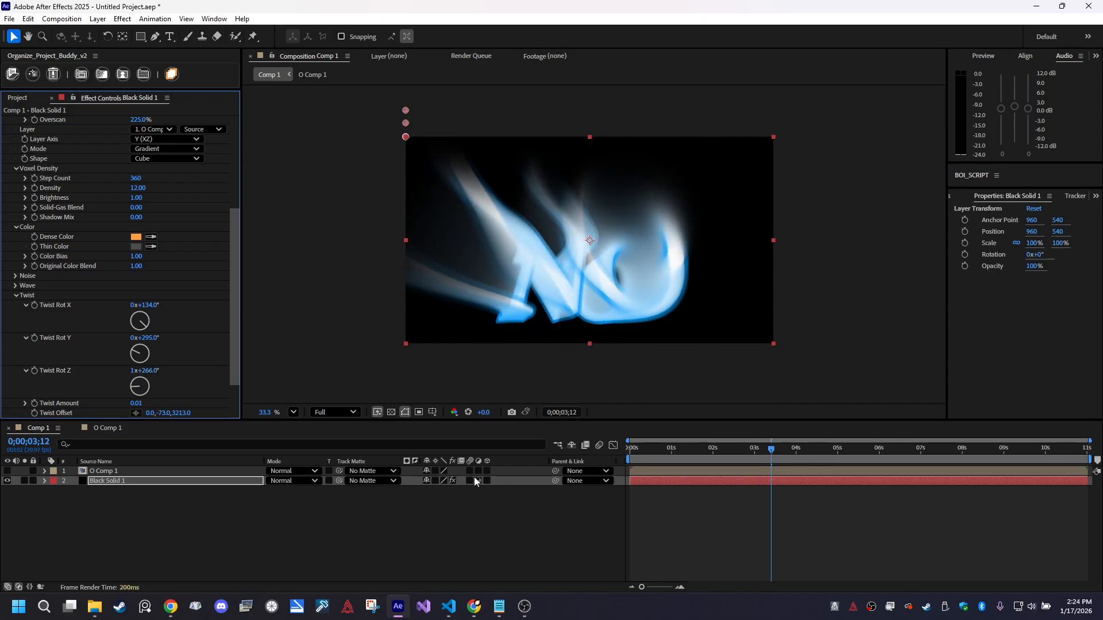
Animate Twist Rot X from 134° at the composition's start to 0° at 0;00;11;00, and scrub back to 0;00;07;18
{"action": "key", "text": "Home"}
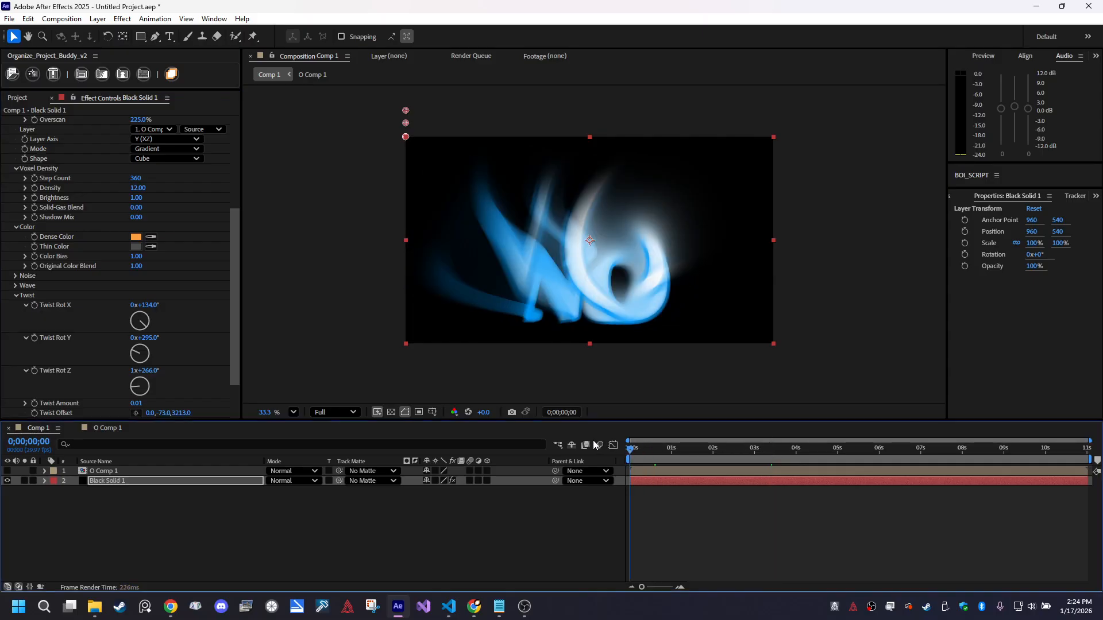
{"action": "left_click", "coordinate": [34, 305]}
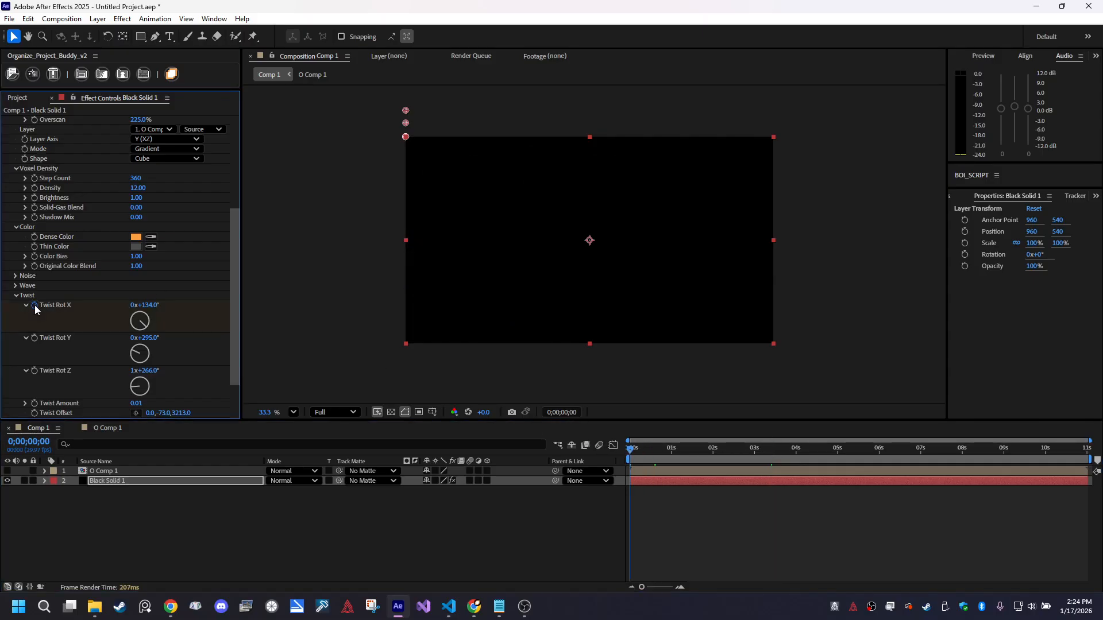
{"action": "left_click_drag", "start_coordinate": [982, 451], "coordinate": [1093, 454]}
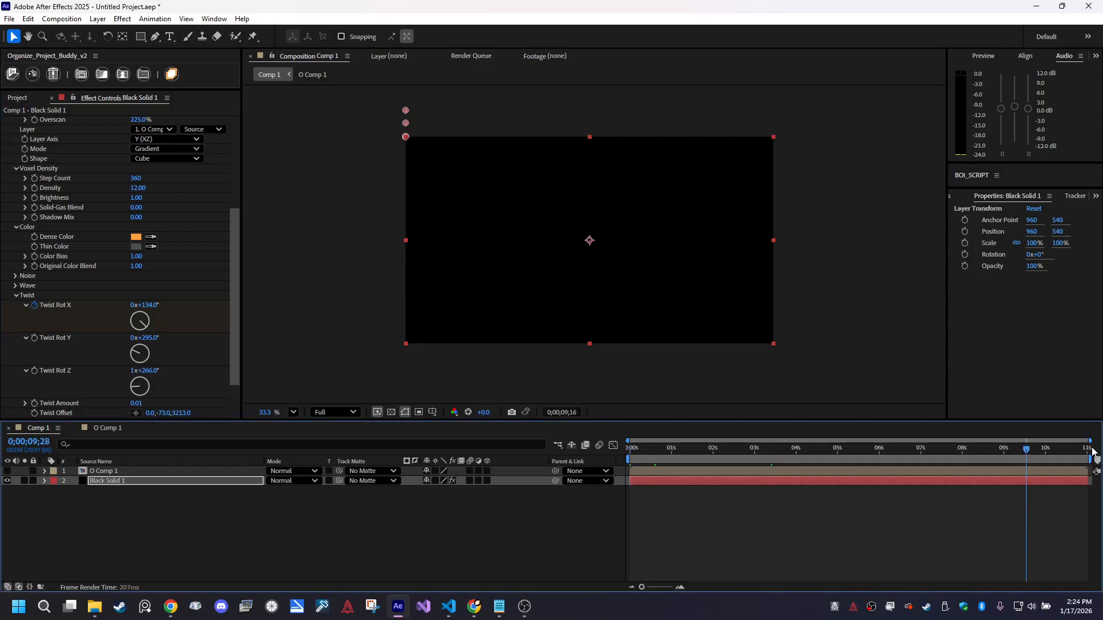
{"action": "left_click", "coordinate": [149, 306]}
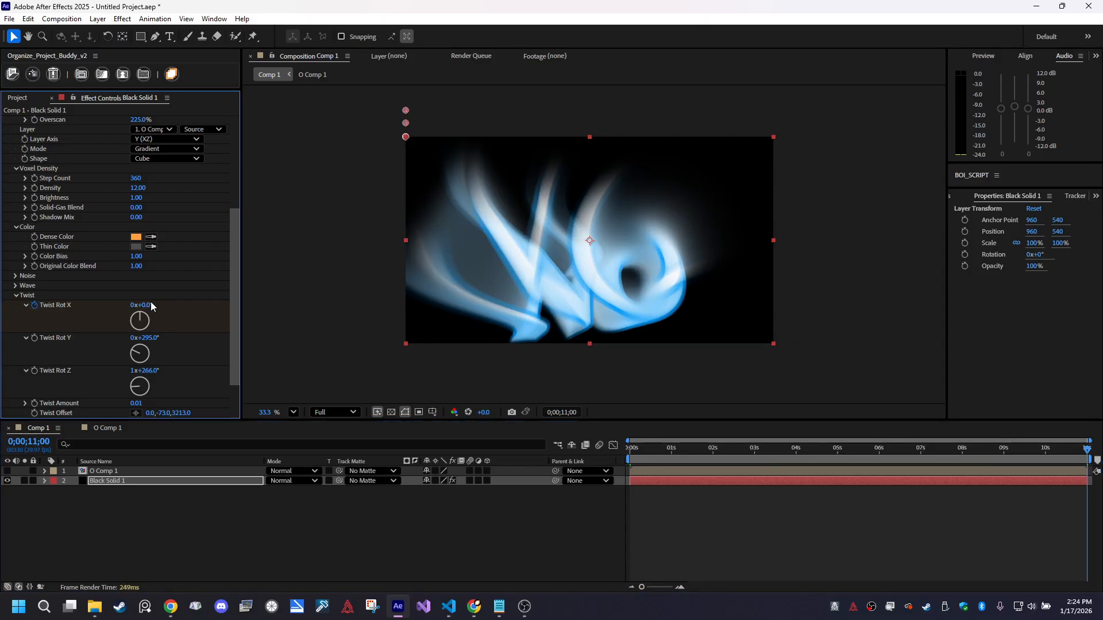
{"action": "left_click_drag", "start_coordinate": [1057, 447], "coordinate": [947, 455]}
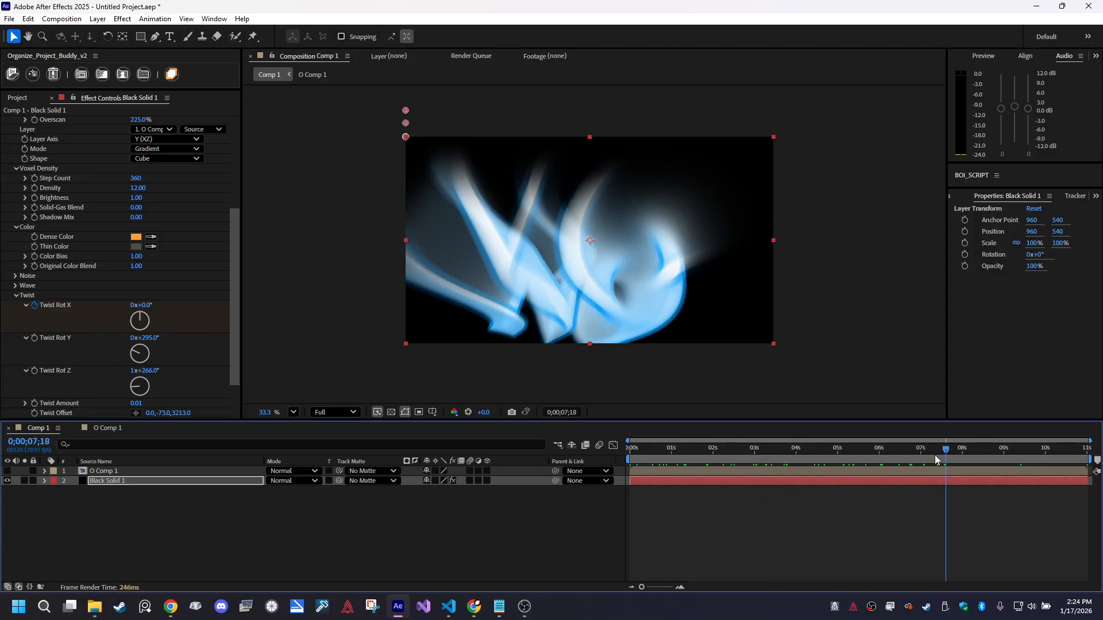
Inspect the banding in the voxel render up close and raise the Step Count to 512
{"action": "scroll", "coordinate": [458, 242], "scroll_direction": "up", "scroll_amount": 2}
{"action": "scroll", "coordinate": [448, 273], "scroll_direction": "up", "scroll_amount": 3}
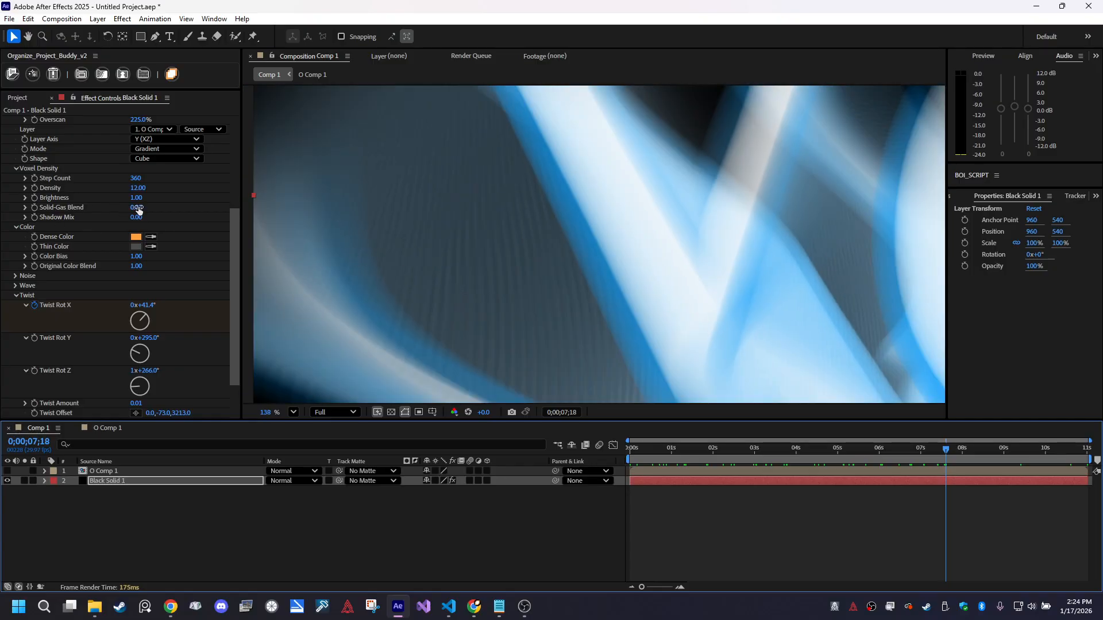
{"action": "left_click_drag", "start_coordinate": [136, 180], "coordinate": [163, 177]}
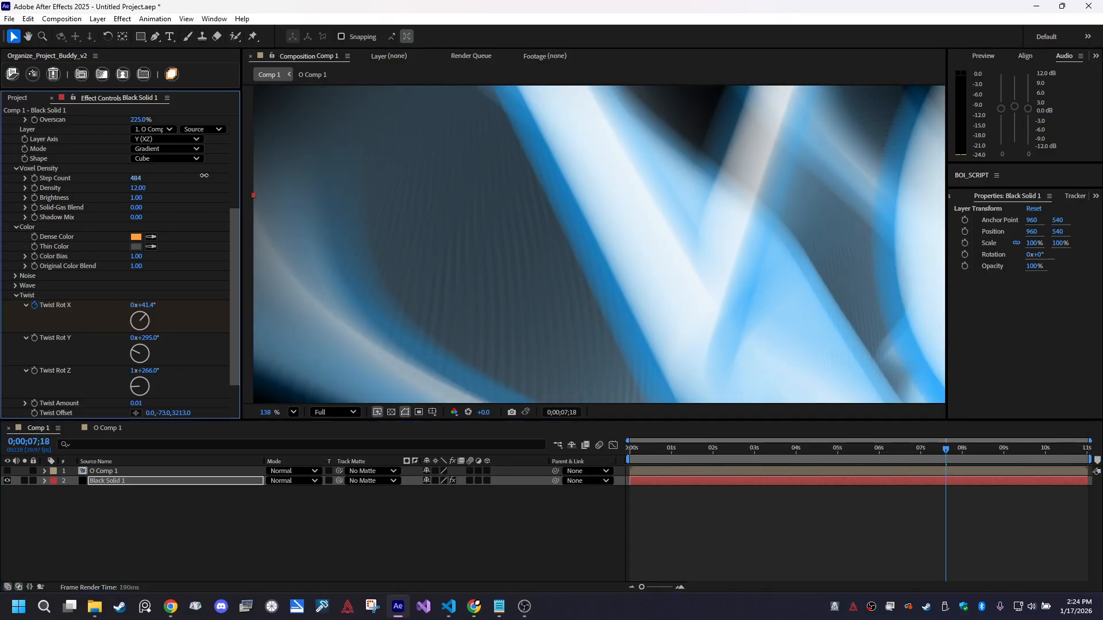
{"action": "left_click_drag", "start_coordinate": [232, 181], "coordinate": [324, 193]}
Try a Fast Box Blur with radius 11 on the NO text layer in O Comp 1 and undo the radius
{"action": "left_click", "coordinate": [106, 428]}
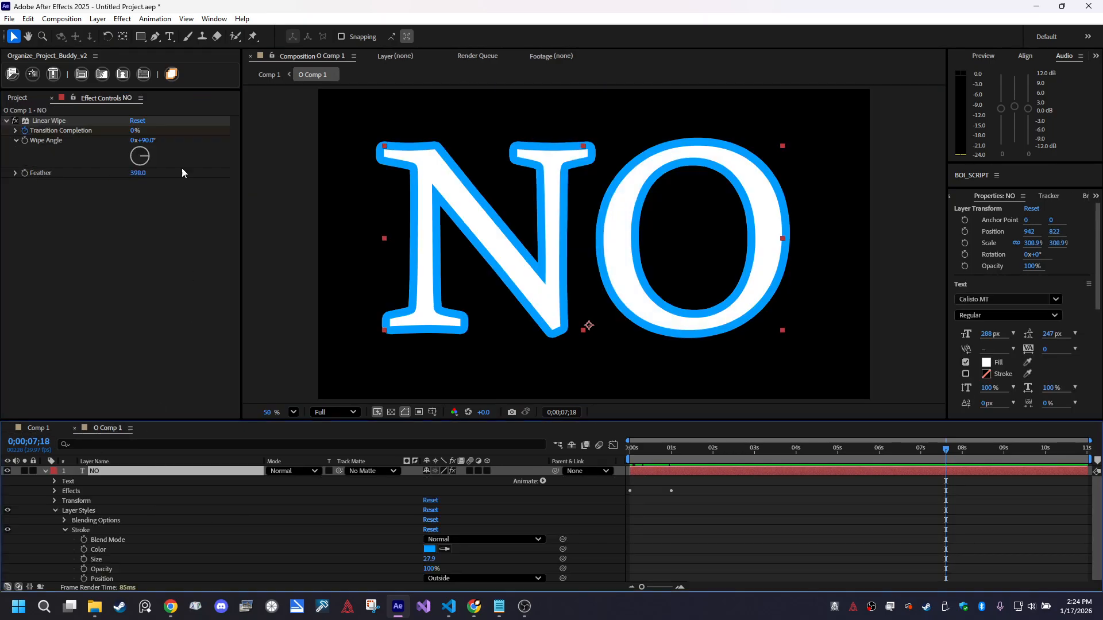
{"action": "left_click", "coordinate": [121, 19]}
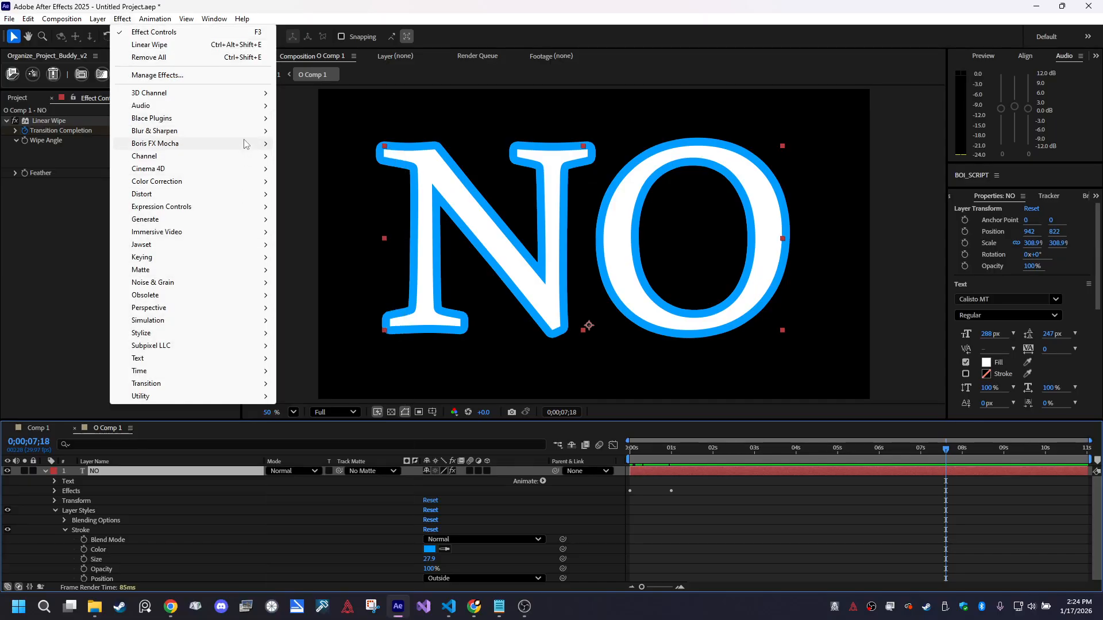
{"action": "mouse_move", "coordinate": [247, 131]}
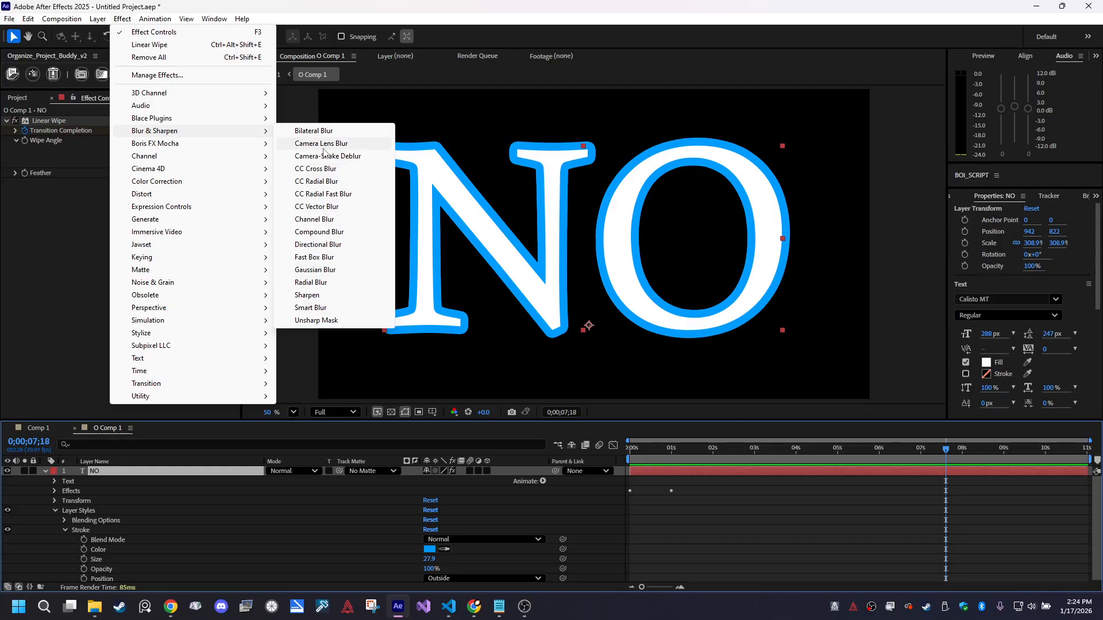
{"action": "left_click", "coordinate": [333, 257]}
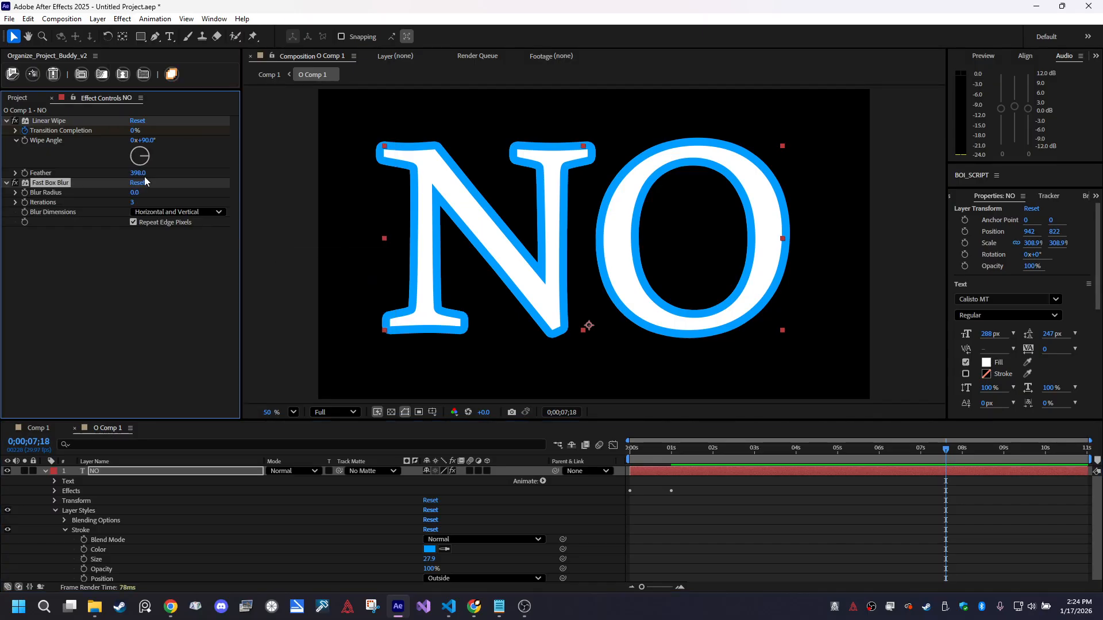
{"action": "left_click_drag", "start_coordinate": [142, 193], "coordinate": [140, 193]}
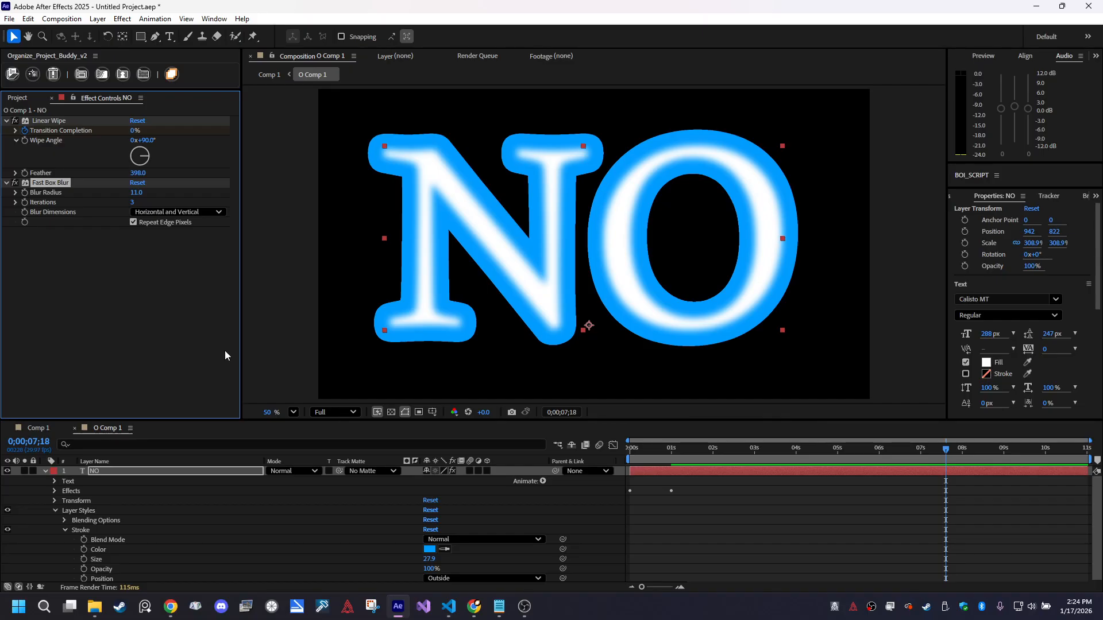
{"action": "key", "text": "ctrl+z"}
Pre-compose the NO text layer as NO Comp 1, moving all attributes into the new composition
{"action": "right_click", "coordinate": [114, 475]}
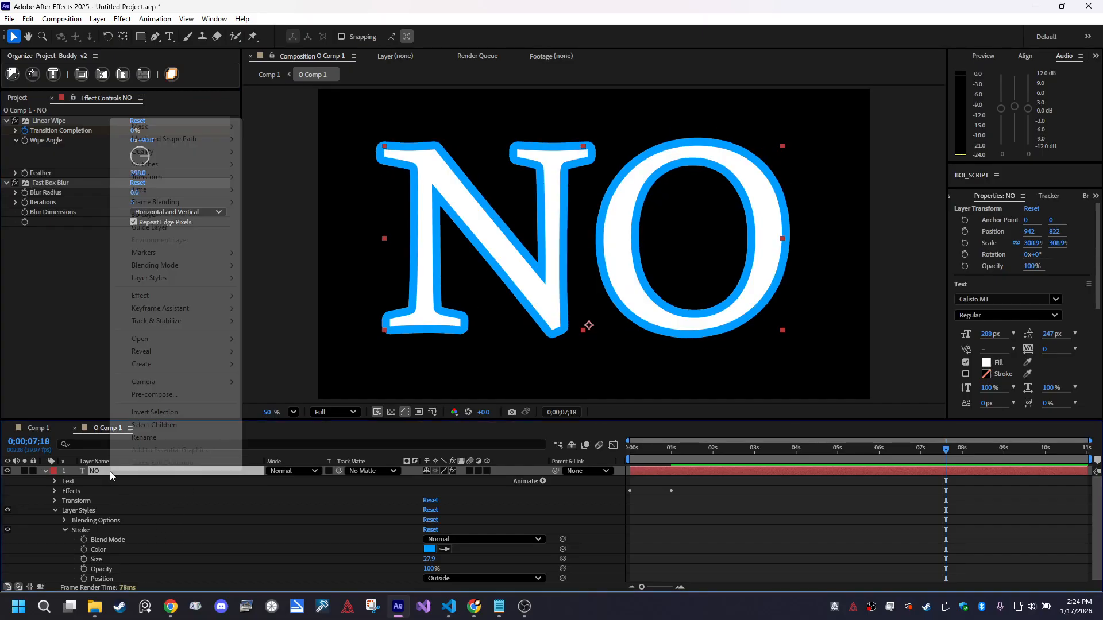
{"action": "left_click", "coordinate": [173, 398]}
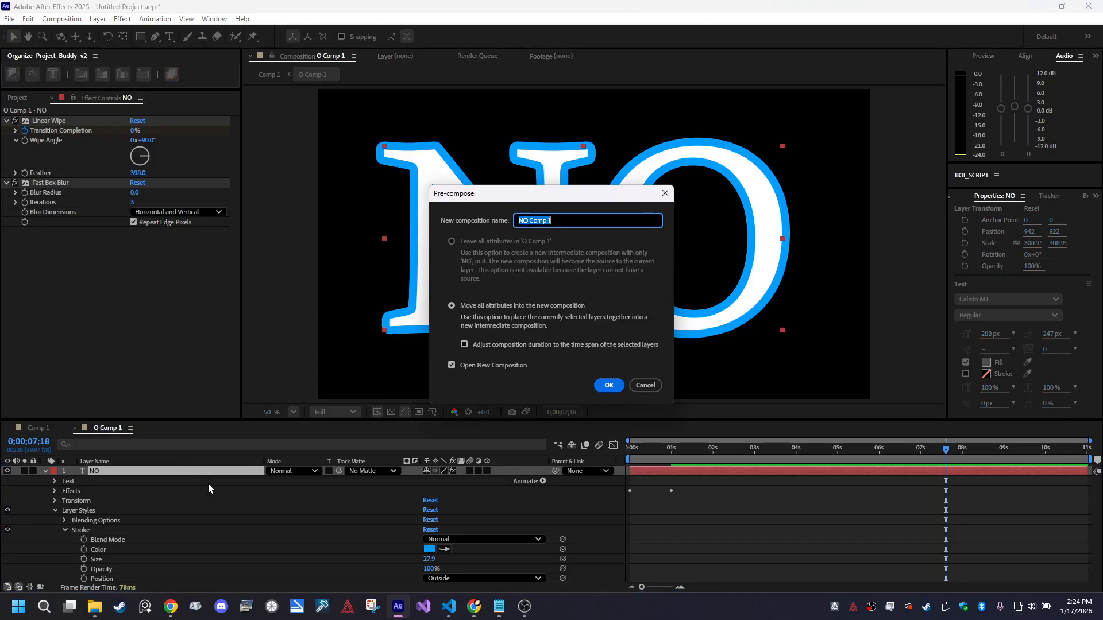
{"action": "left_click", "coordinate": [609, 386]}
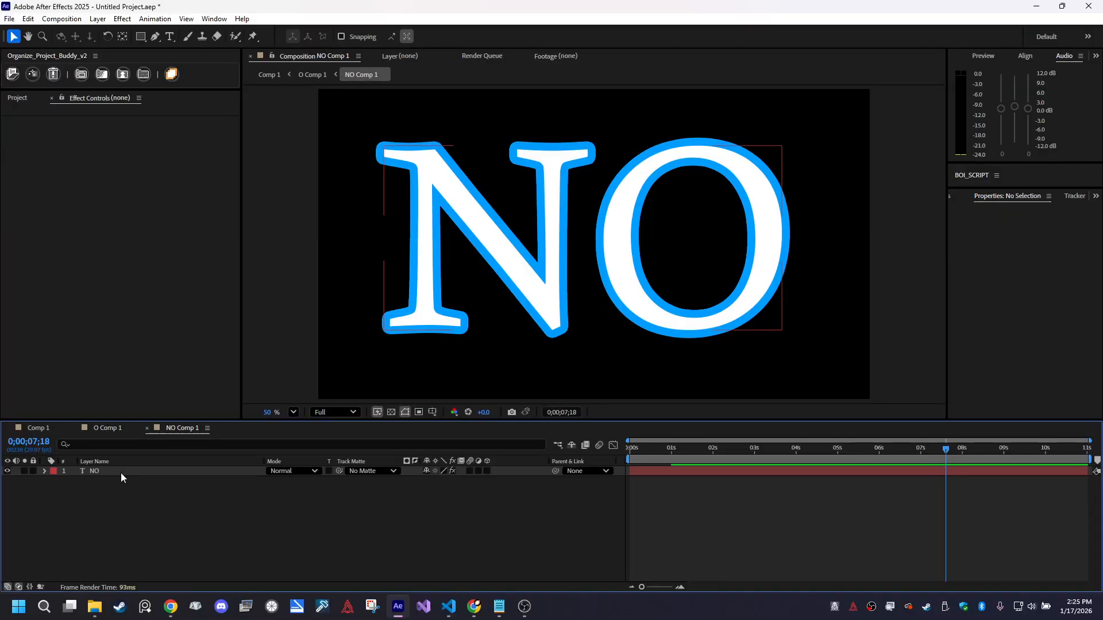
Add a Fast Box Blur with a Blur Radius of 10 to the NO Comp 1 layer in O Comp 1
{"action": "left_click", "coordinate": [105, 428]}
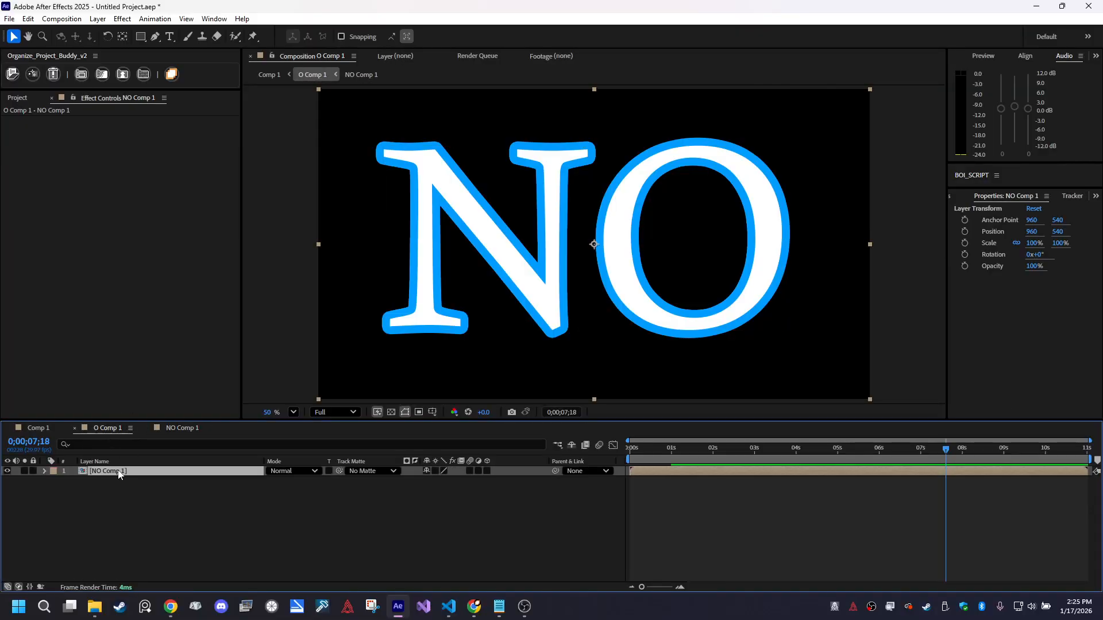
{"action": "left_click", "coordinate": [118, 21]}
{"action": "left_click", "coordinate": [138, 45]}
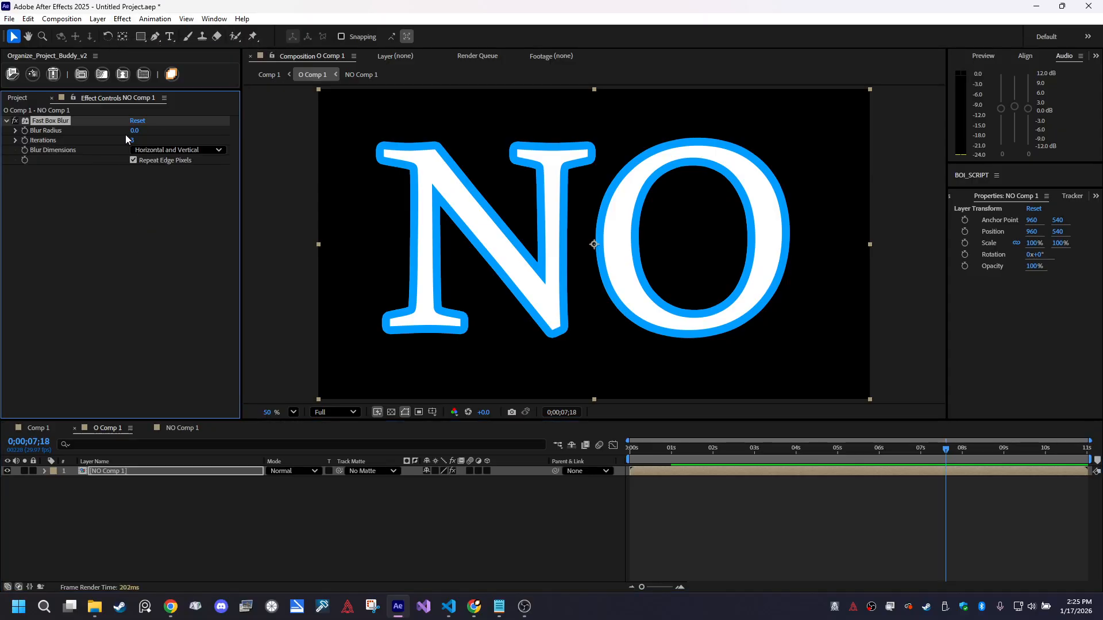
{"action": "left_click_drag", "start_coordinate": [135, 129], "coordinate": [141, 128]}
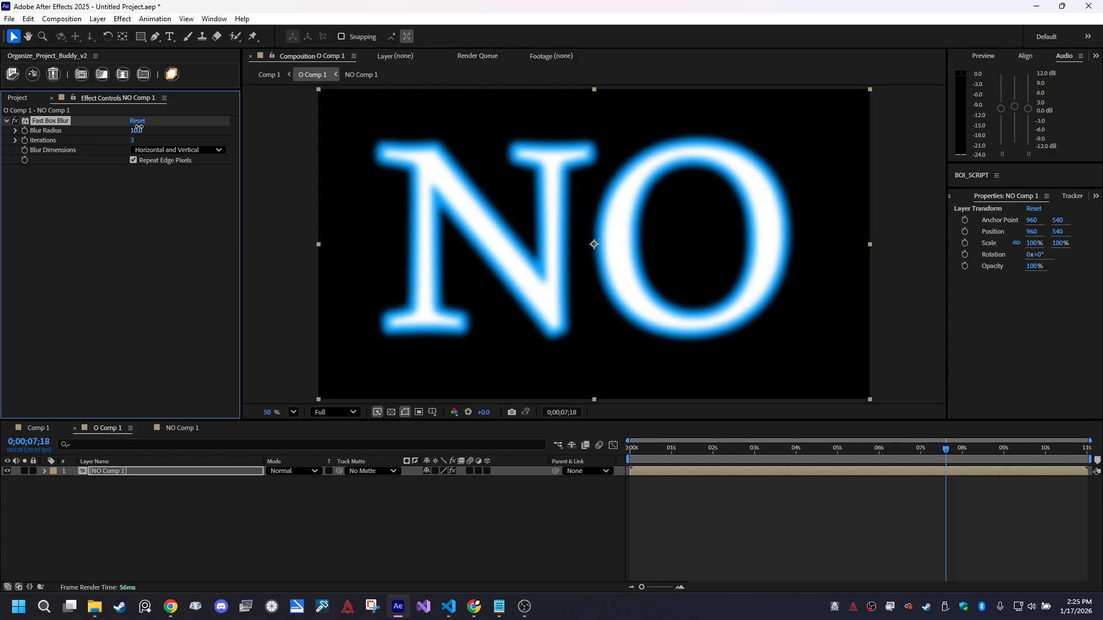
Return to Comp 1, view the whole frame and scrub the softened voxel animation to 0;00;01;18
{"action": "left_click", "coordinate": [40, 428]}
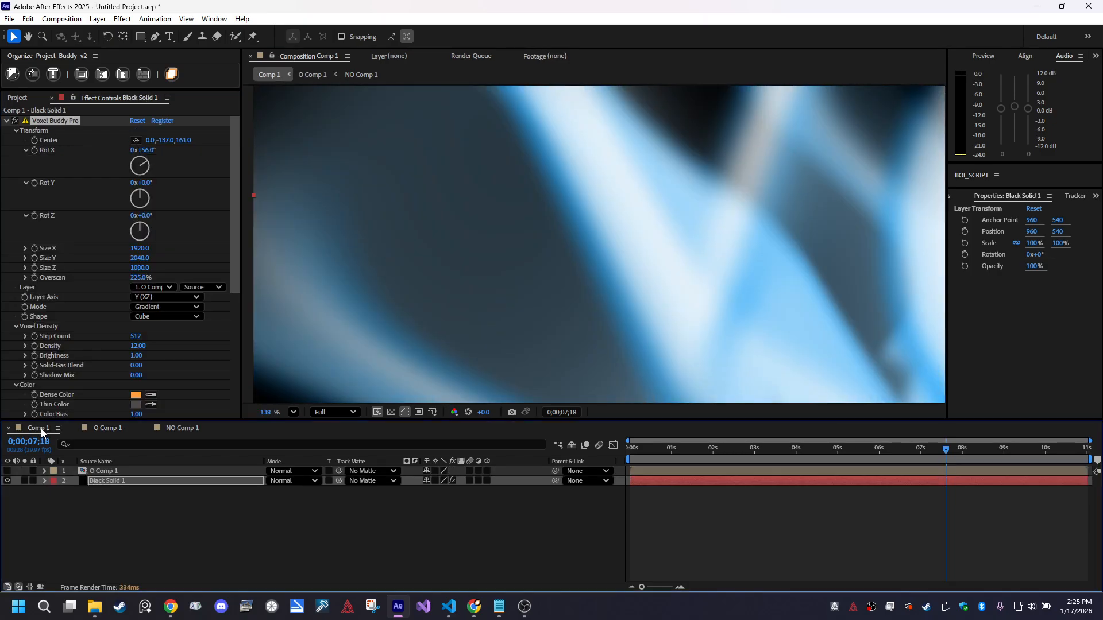
{"action": "left_click_drag", "start_coordinate": [674, 449], "coordinate": [860, 450]}
{"action": "key", "text": "space"}
{"action": "scroll", "coordinate": [788, 257], "scroll_direction": "down", "scroll_amount": 5}
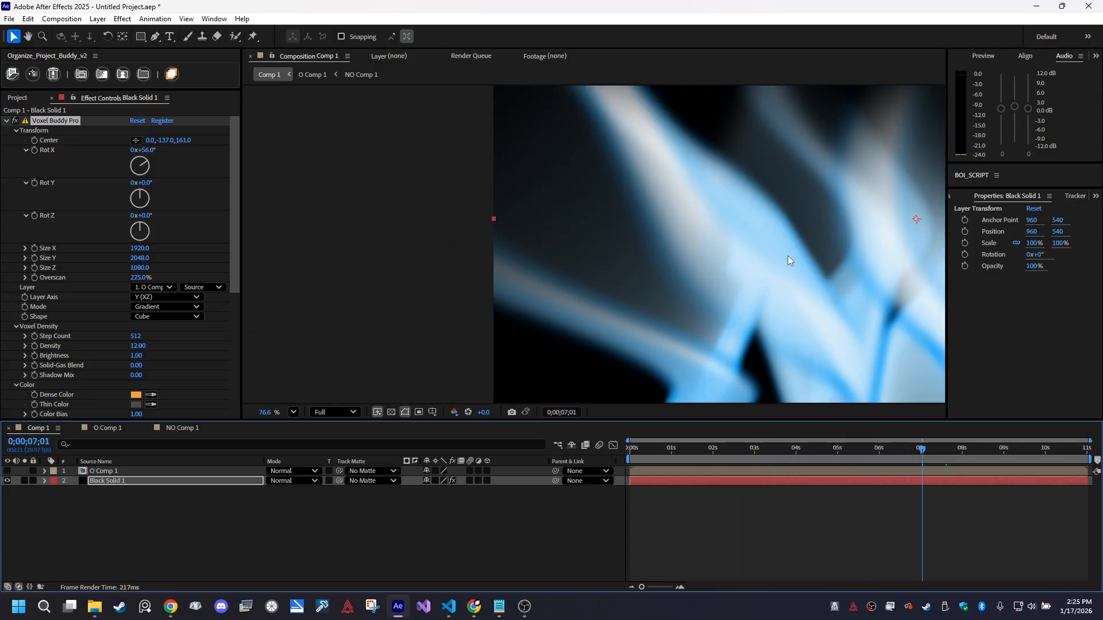
{"action": "left_click_drag", "start_coordinate": [859, 282], "coordinate": [604, 273]}
{"action": "left_click_drag", "start_coordinate": [773, 451], "coordinate": [696, 442]}
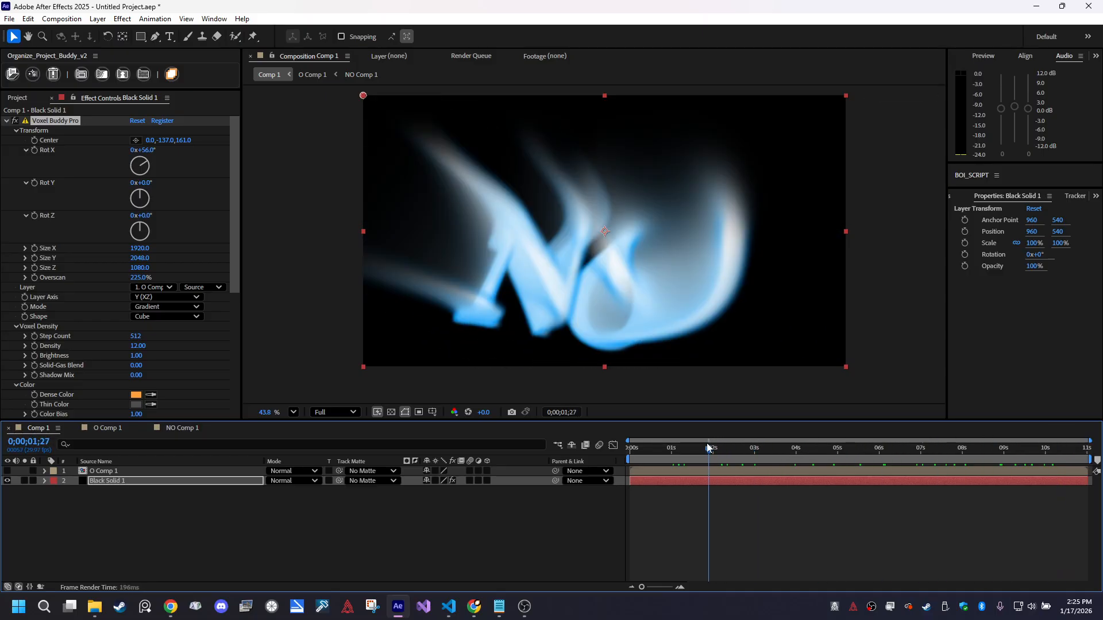
{"action": "left_click", "coordinate": [360, 528]}
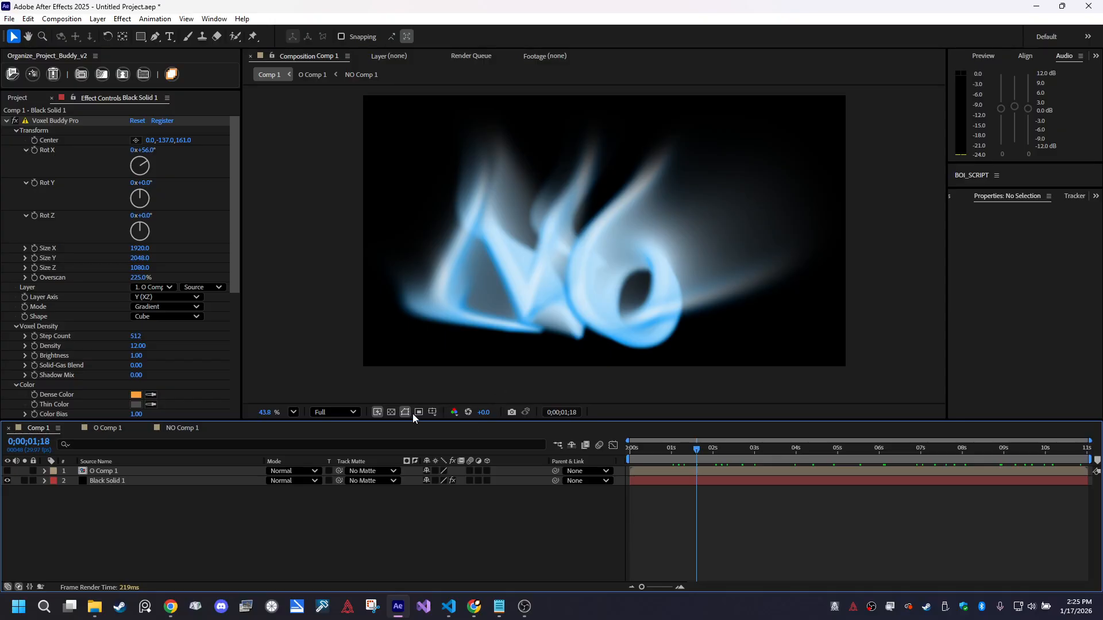
Show the transparency grid, try a Solid-Gas Blend of 0.40 at 0;00;08;24 and return the blend to 0
{"action": "left_click", "coordinate": [391, 413]}
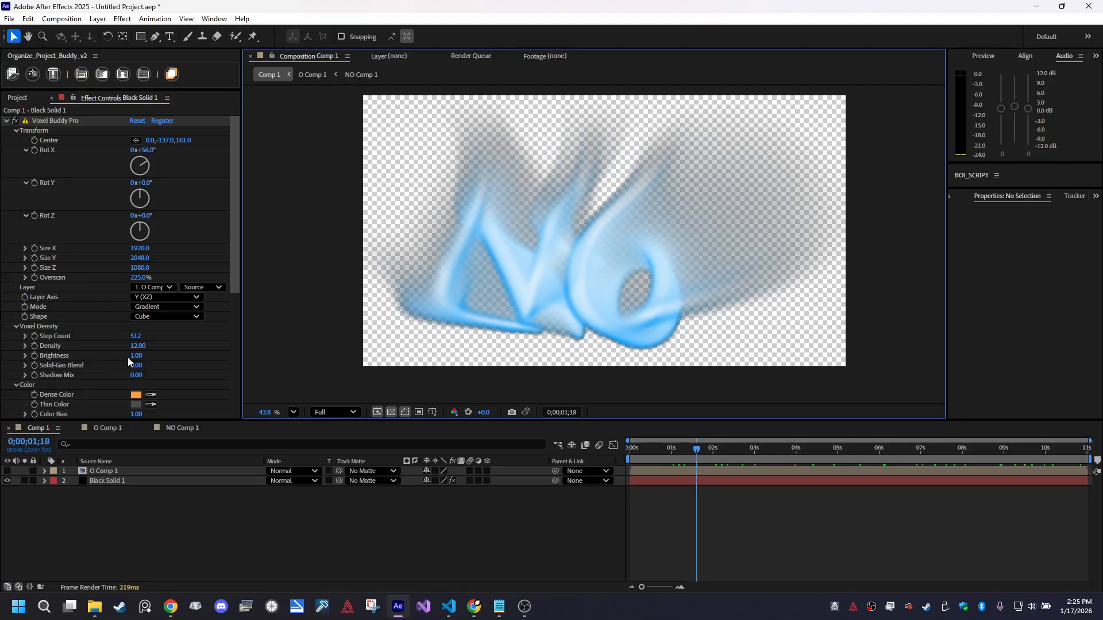
{"action": "mouse_move", "coordinate": [138, 377]}
{"action": "left_mouse_down"}
{"action": "mouse_move", "coordinate": [286, 371]}
{"action": "mouse_move", "coordinate": [192, 365]}
{"action": "left_mouse_up"}
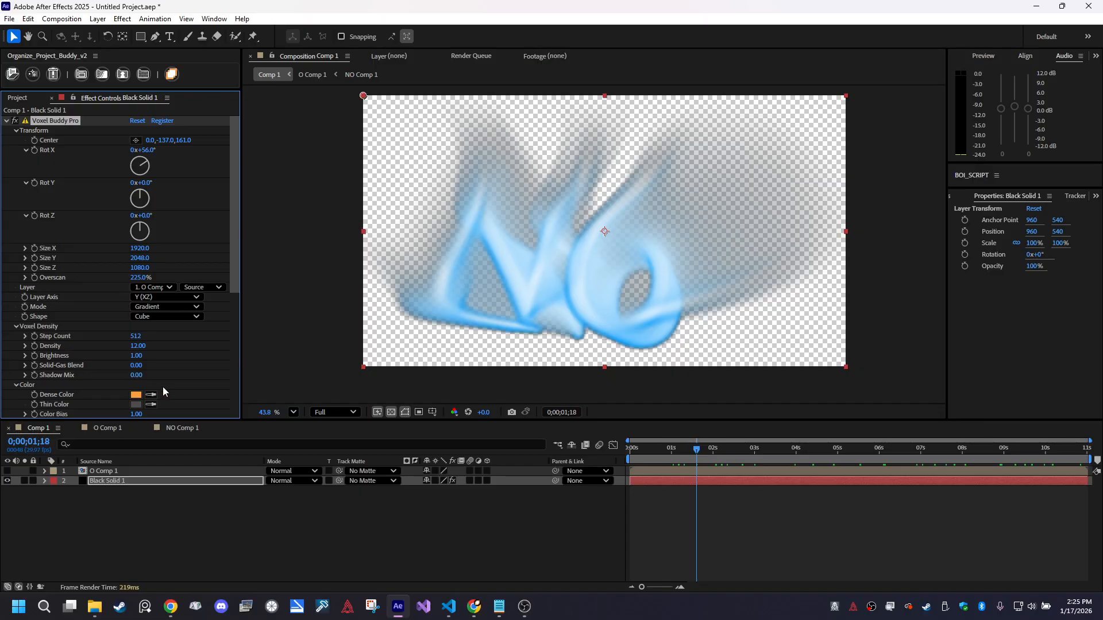
{"action": "left_click_drag", "start_coordinate": [137, 369], "coordinate": [167, 359]}
{"action": "left_click_drag", "start_coordinate": [693, 447], "coordinate": [995, 456]}
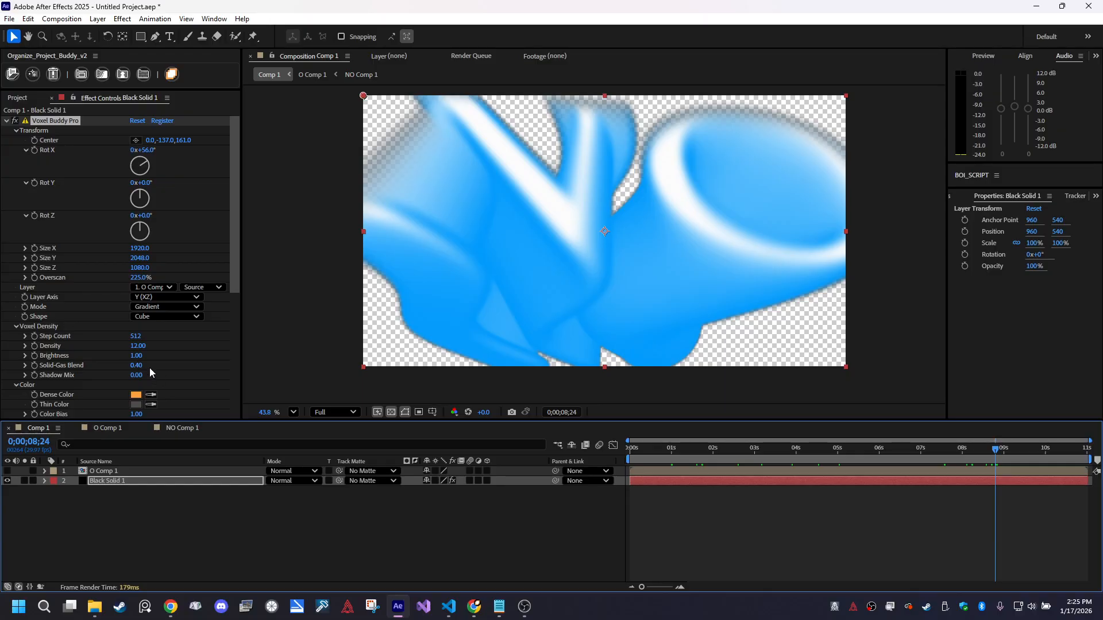
{"action": "left_click_drag", "start_coordinate": [137, 366], "coordinate": [6, 370]}
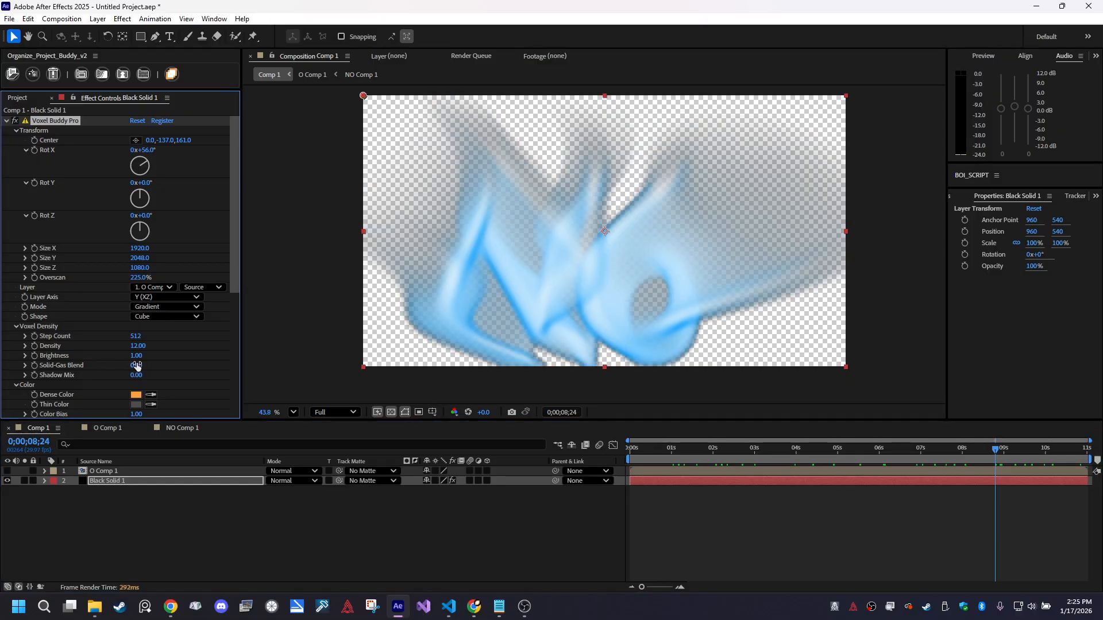
Try a voxel Brightness of 2, hide the transparency grid and undo the brightness changes
{"action": "left_click_drag", "start_coordinate": [138, 358], "coordinate": [156, 356]}
{"action": "left_click_drag", "start_coordinate": [182, 353], "coordinate": [193, 352]}
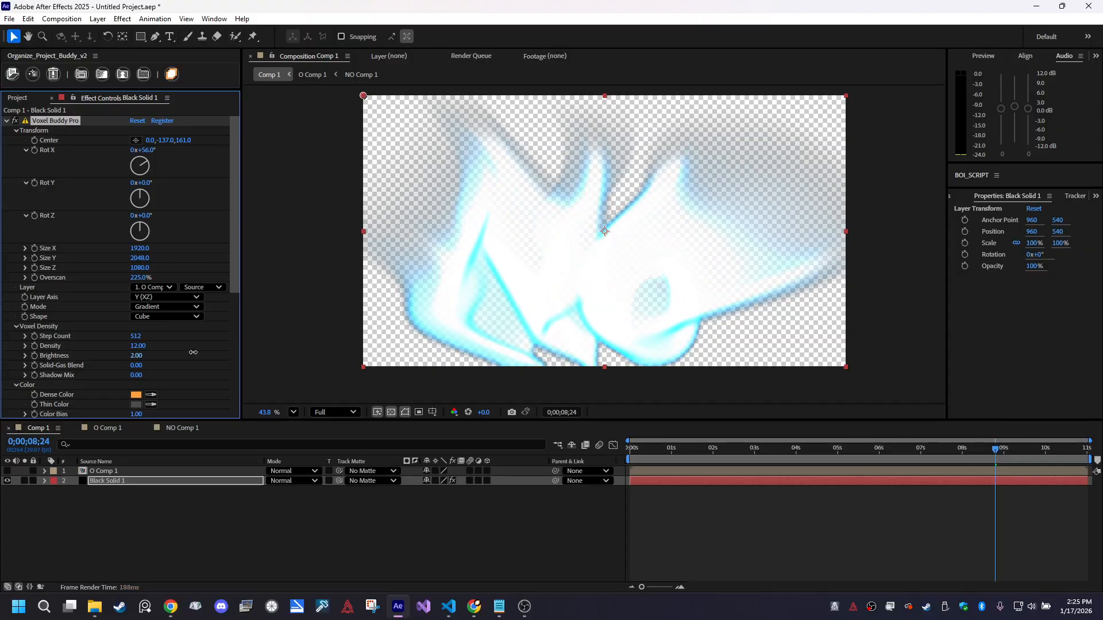
{"action": "left_click", "coordinate": [391, 412]}
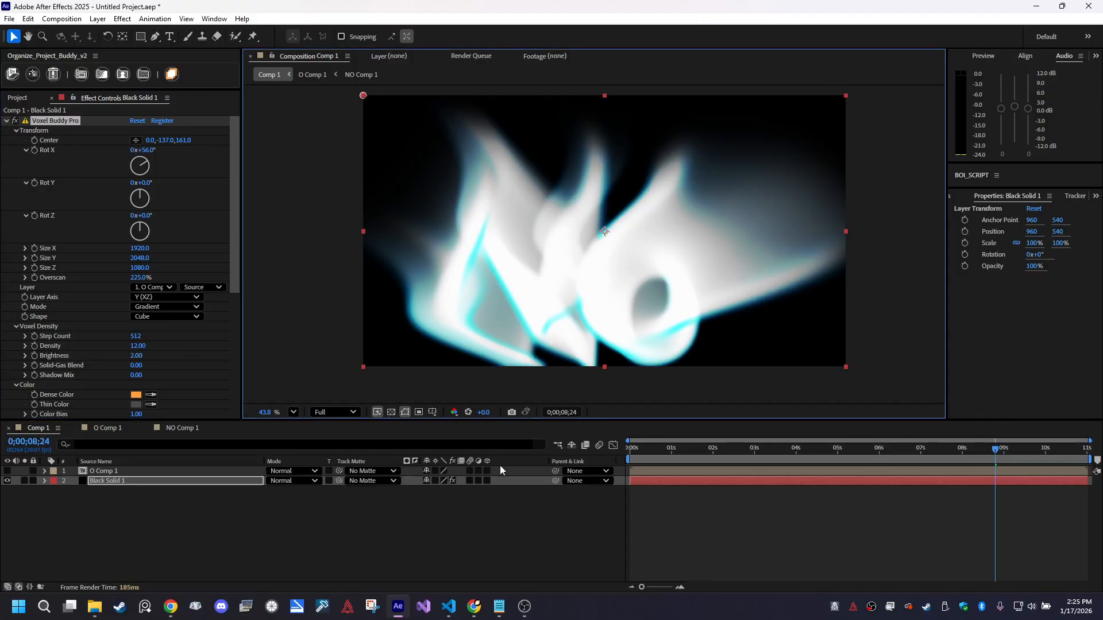
{"action": "left_click_drag", "start_coordinate": [139, 357], "coordinate": [268, 341]}
{"action": "key", "text": "ctrl+z"}
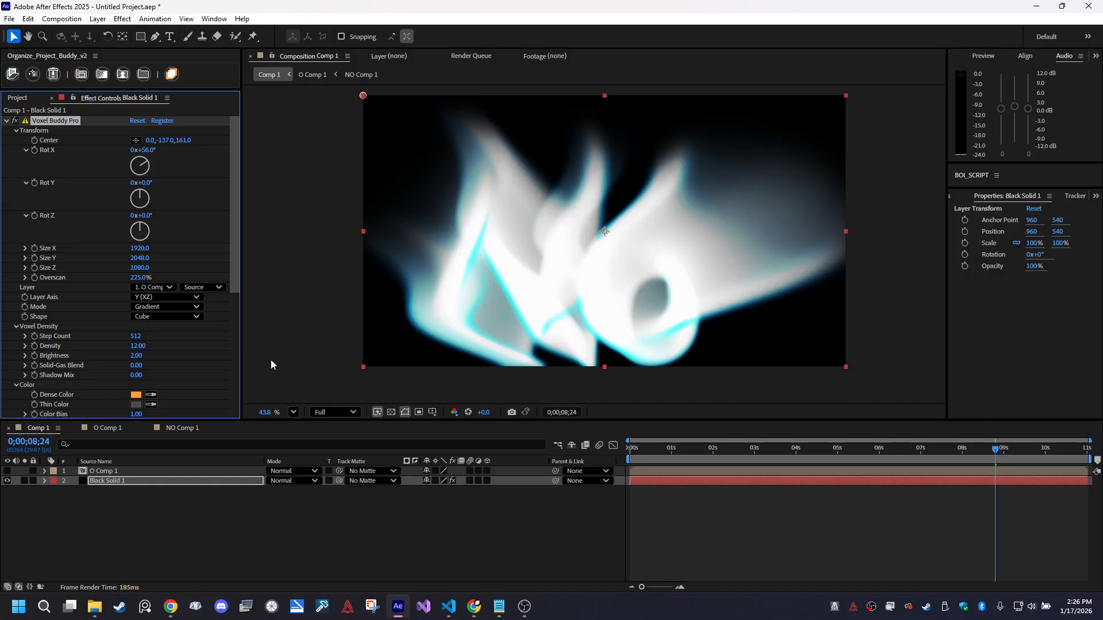
{"action": "key", "text": "z"}
{"action": "key", "text": "ctrl+shift+z"}
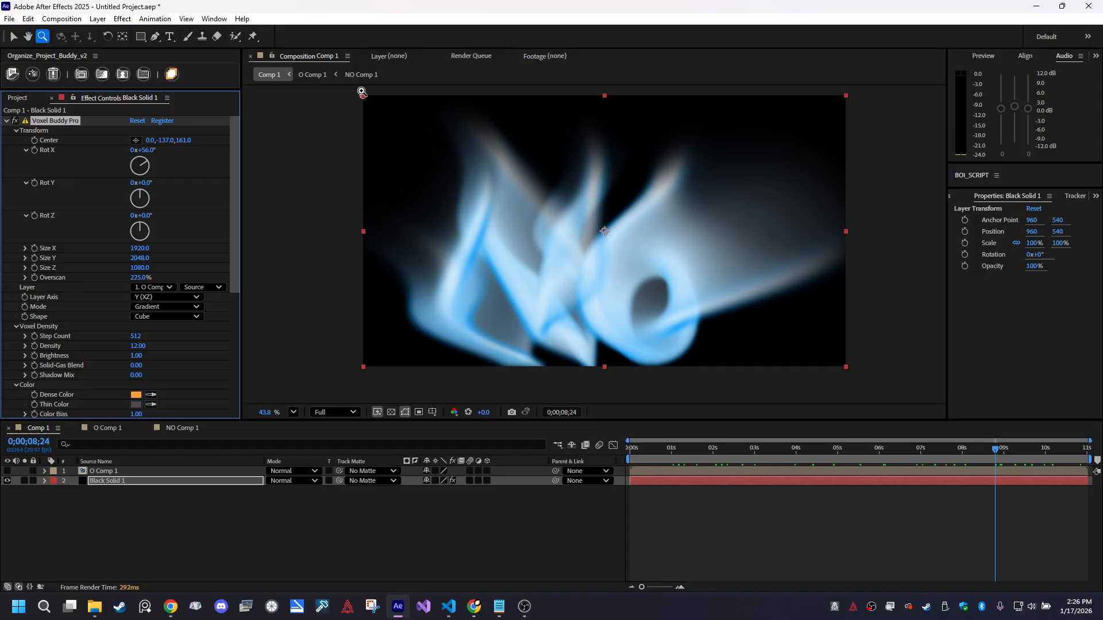
Try the Find Edges effect on Black Solid 1 with a Blend With Original of 31% and delete the effect
{"action": "left_click", "coordinate": [117, 19]}
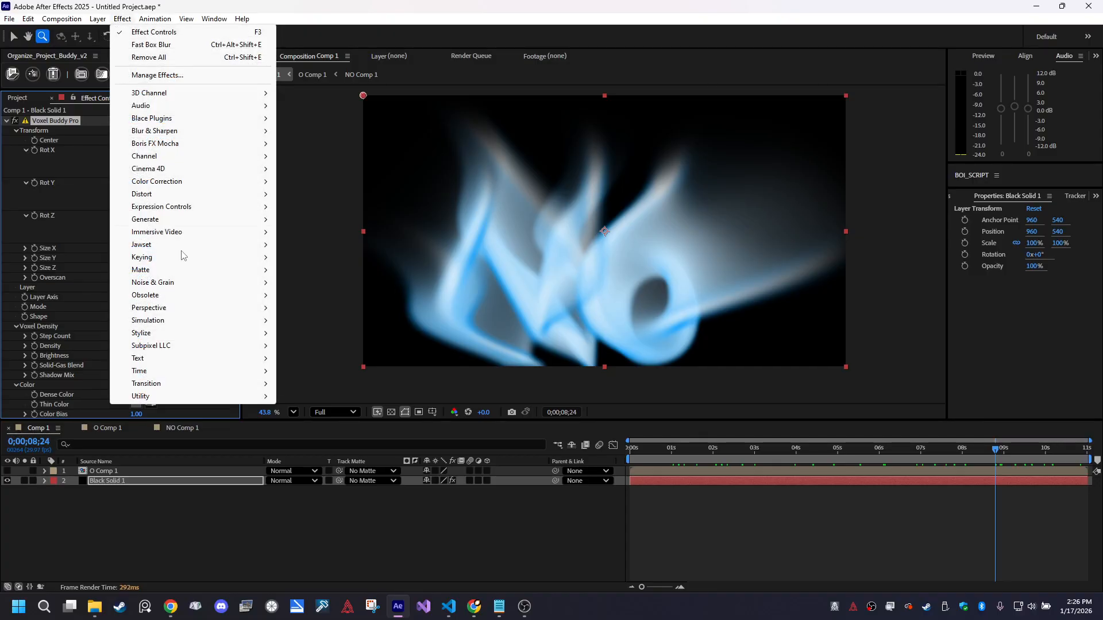
{"action": "mouse_move", "coordinate": [241, 217]}
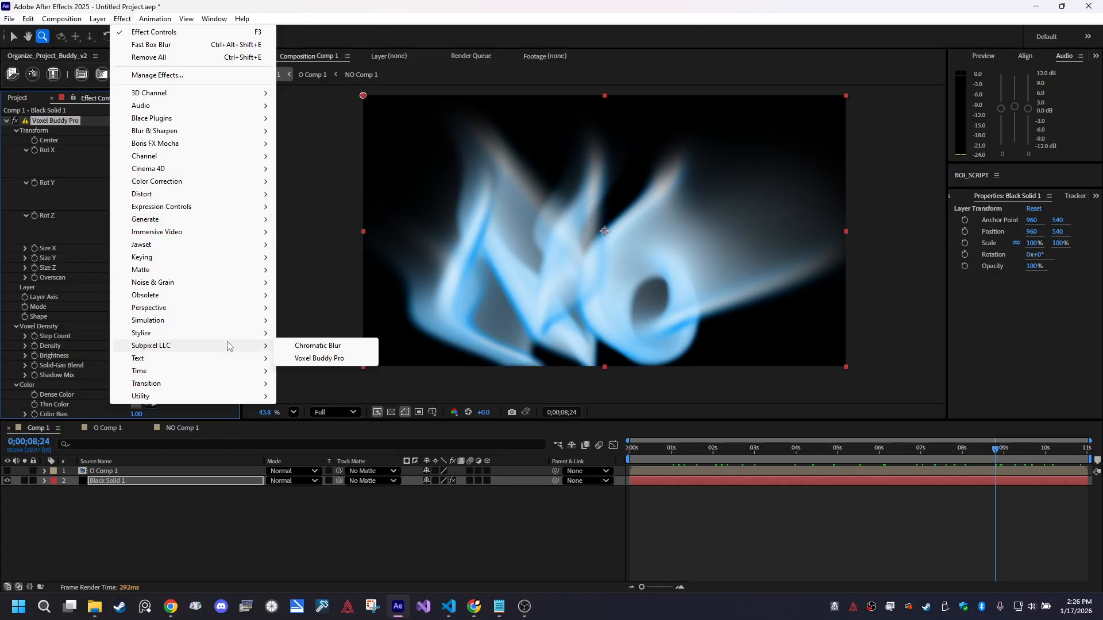
{"action": "mouse_move", "coordinate": [230, 334]}
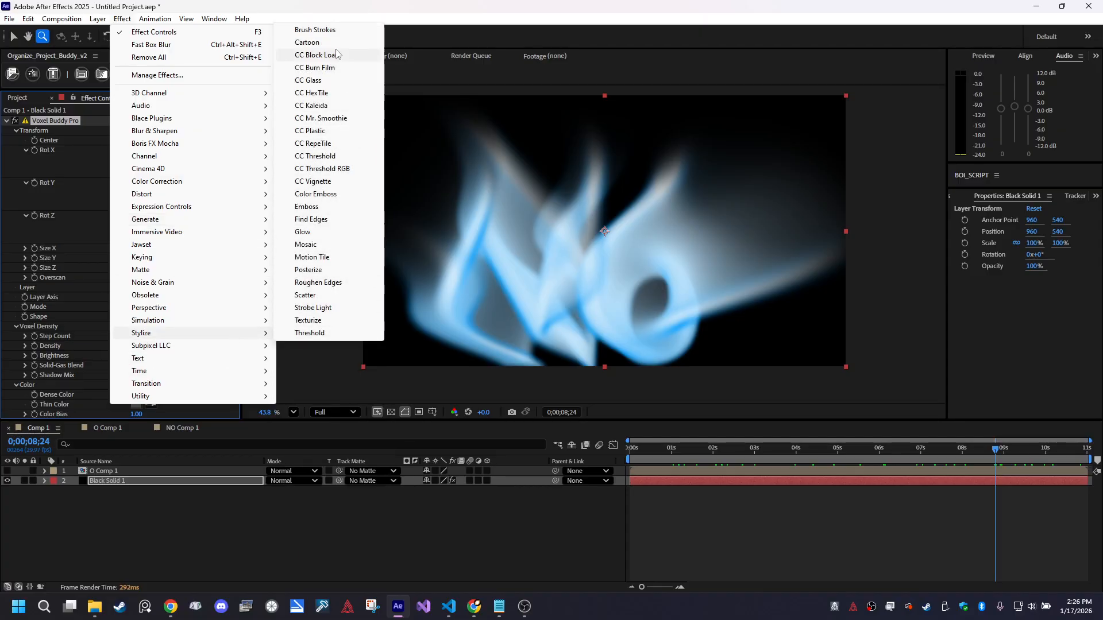
{"action": "left_click", "coordinate": [343, 221]}
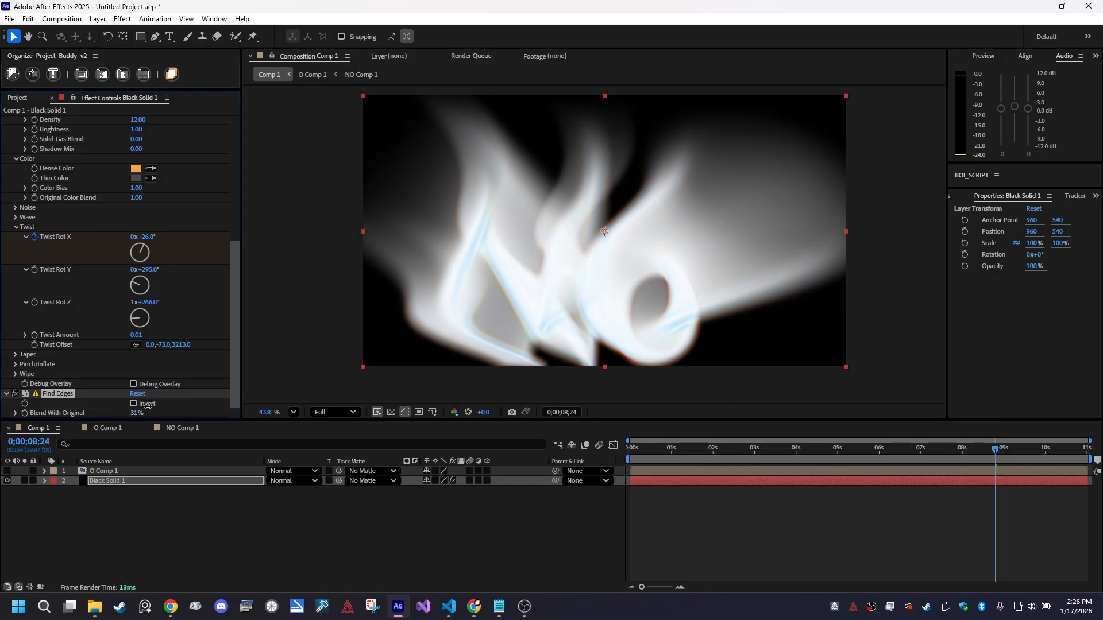
{"action": "left_click_drag", "start_coordinate": [146, 405], "coordinate": [119, 408]}
{"action": "key", "text": "Delete"}
Apply the Subpixel LLC Chromatic Blur effect to Black Solid 1 and dismiss the error message
{"action": "left_click", "coordinate": [123, 22]}
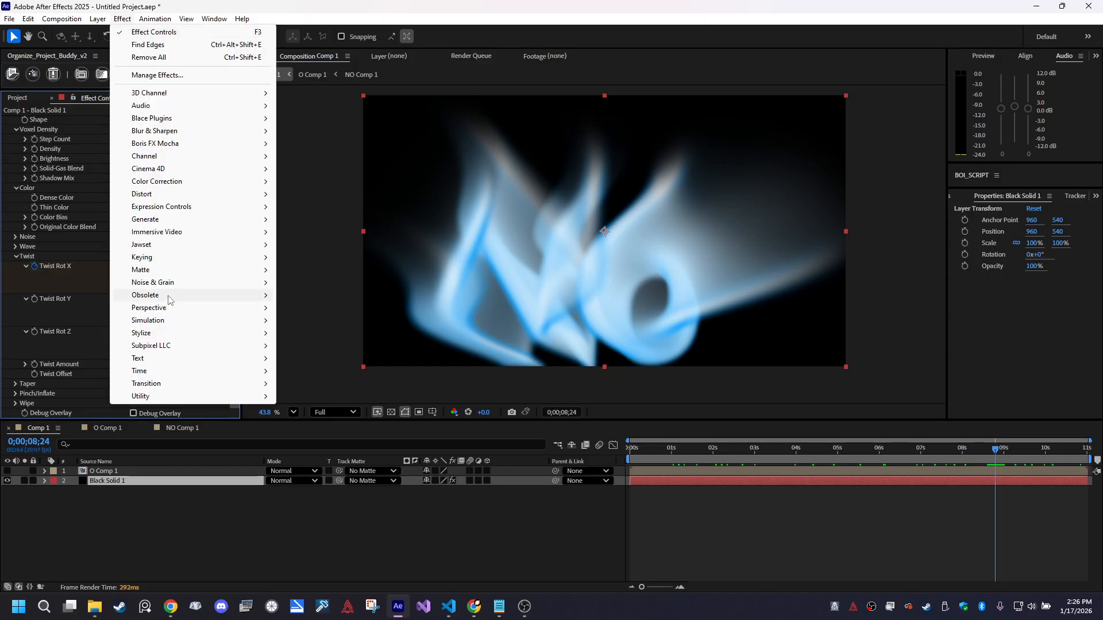
{"action": "mouse_move", "coordinate": [177, 355]}
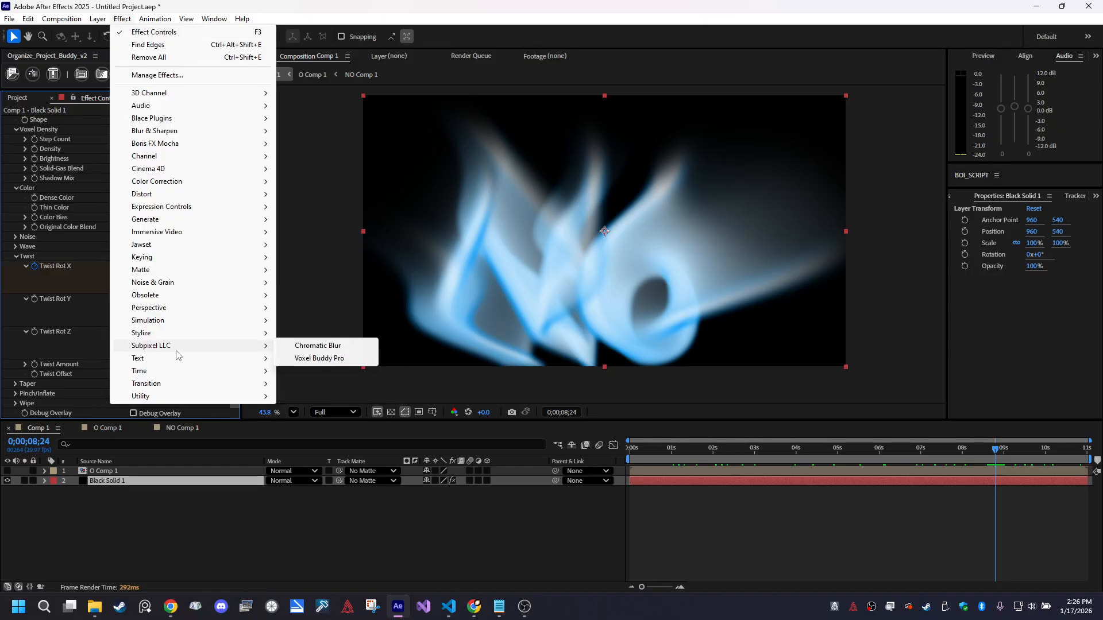
{"action": "left_click", "coordinate": [362, 347]}
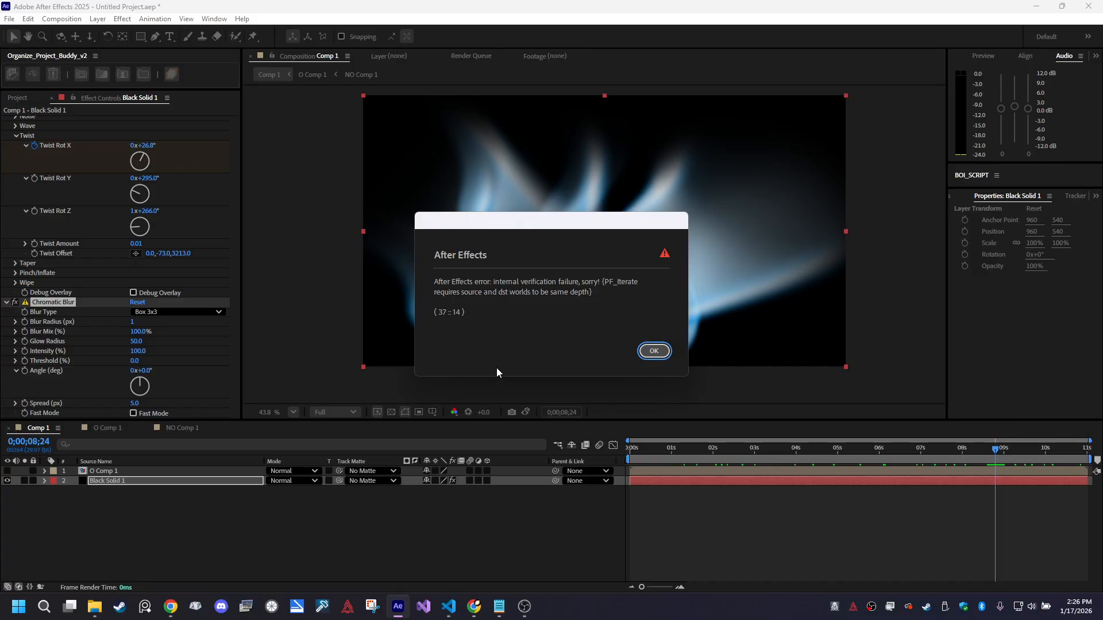
{"action": "left_click", "coordinate": [651, 351]}
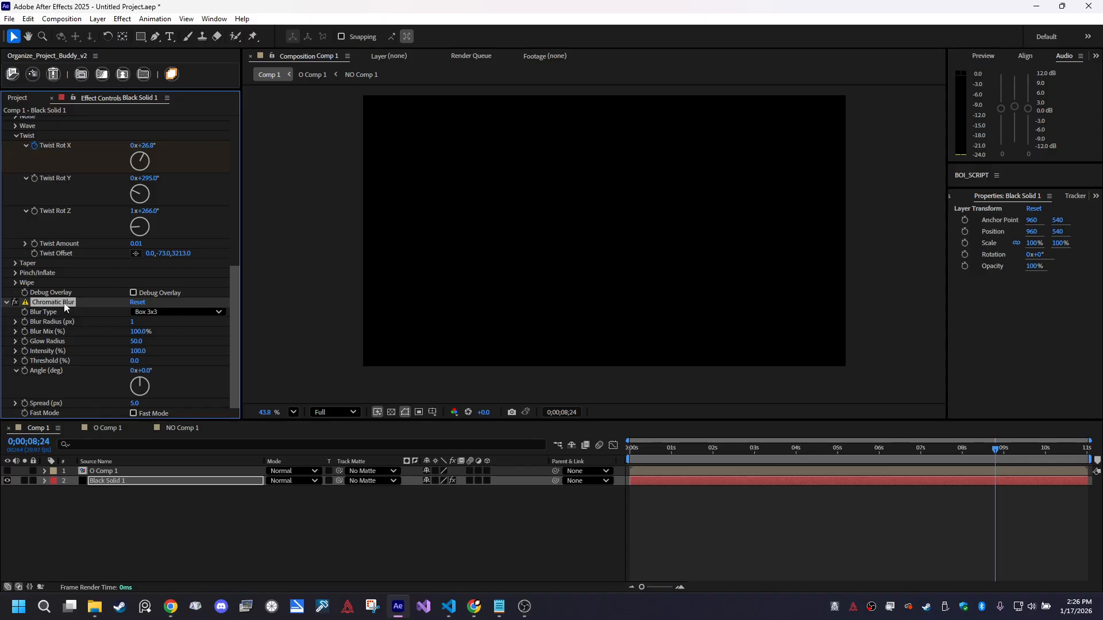
Set the project's color bit depth to 8 bits per channel
{"action": "left_click", "coordinate": [17, 100]}
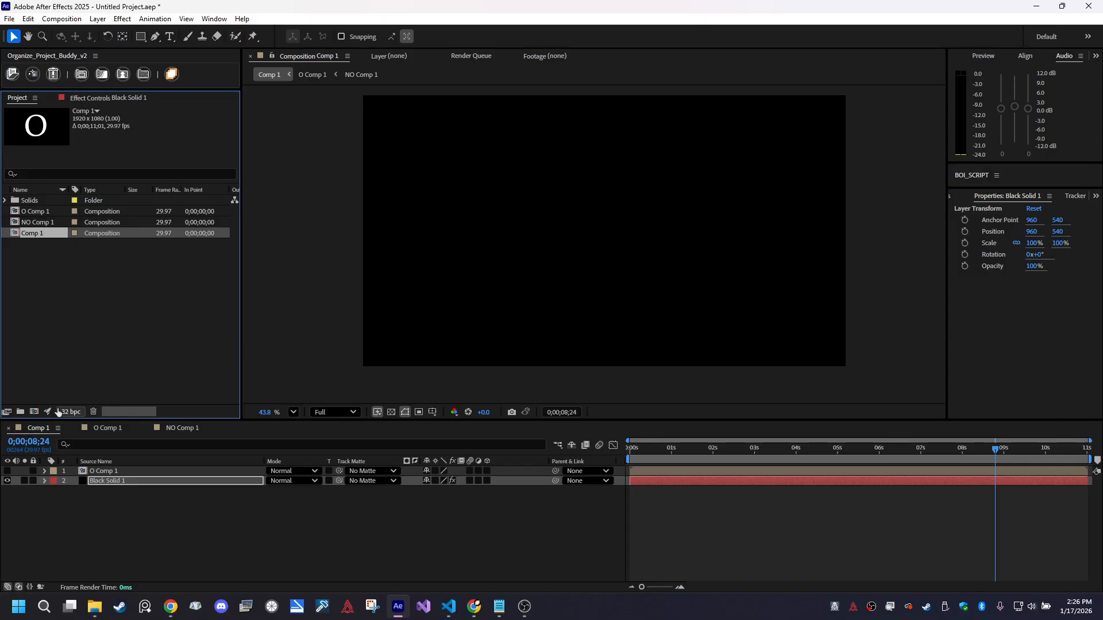
{"action": "left_click", "coordinate": [70, 415]}
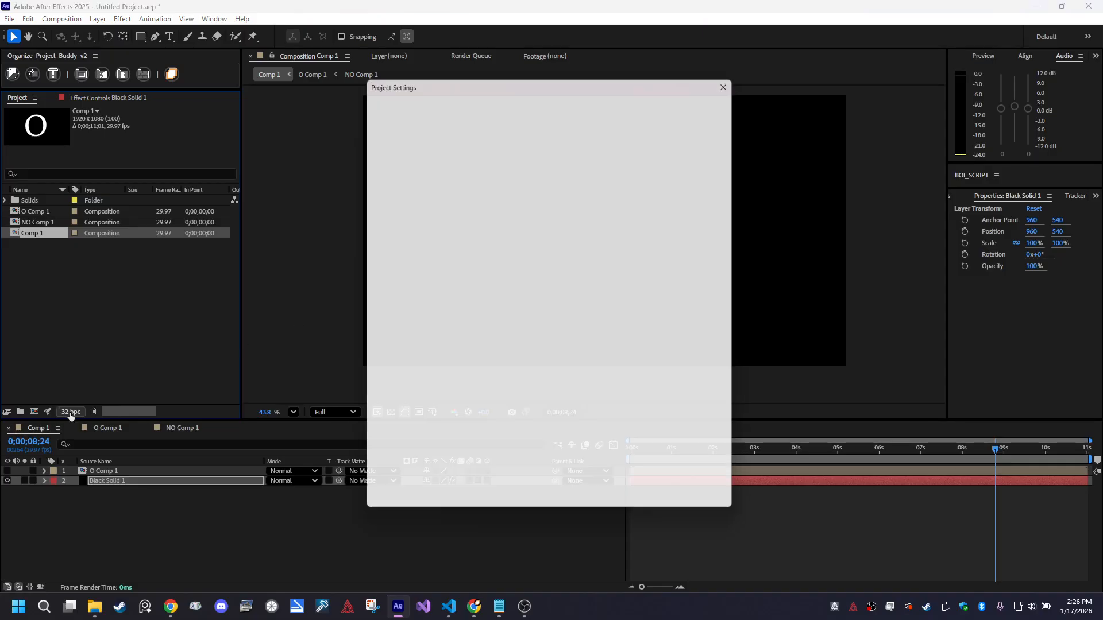
{"action": "left_click", "coordinate": [494, 229]}
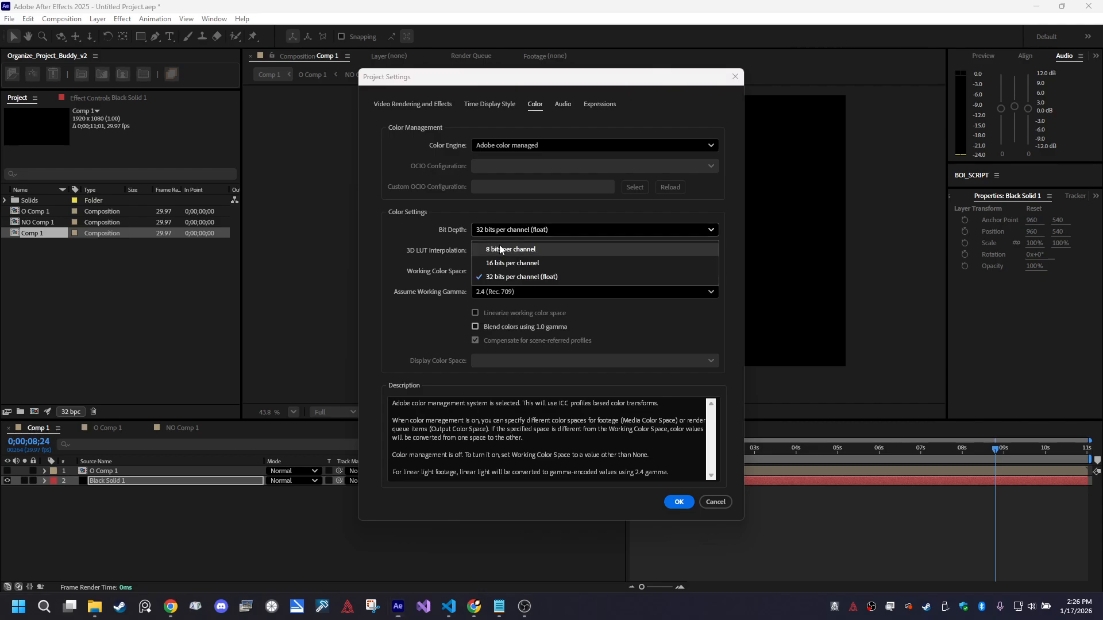
{"action": "left_click", "coordinate": [502, 248]}
{"action": "left_click", "coordinate": [679, 502]}
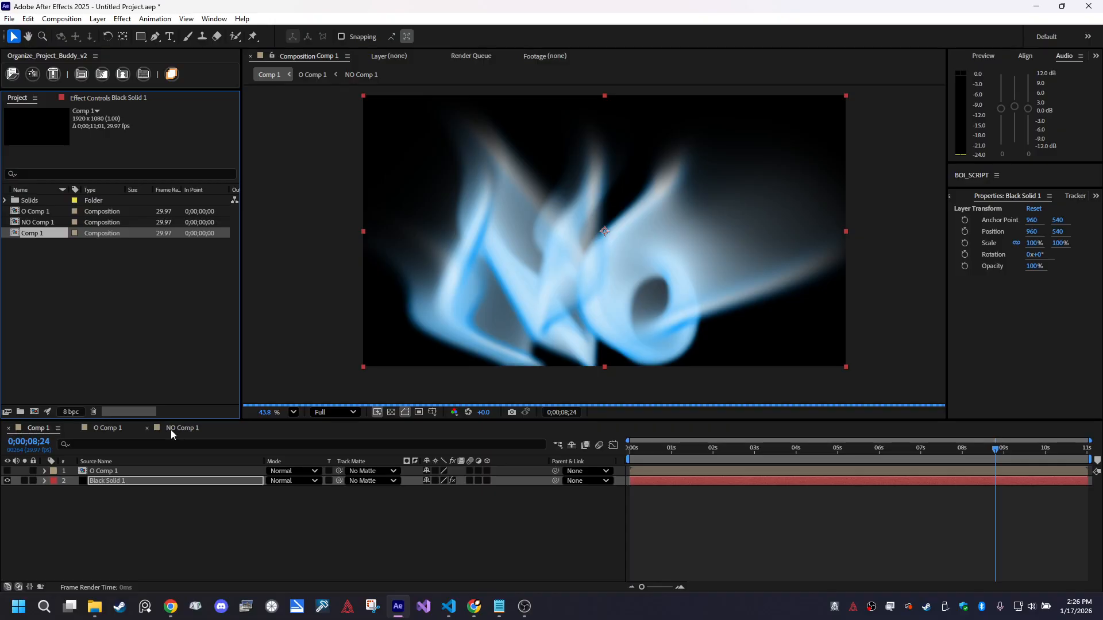
Try a Chromatic Blur on Black Solid 1 with Blur Radius 5, Intensity 331 and Spread 28
{"action": "left_click", "coordinate": [108, 480]}
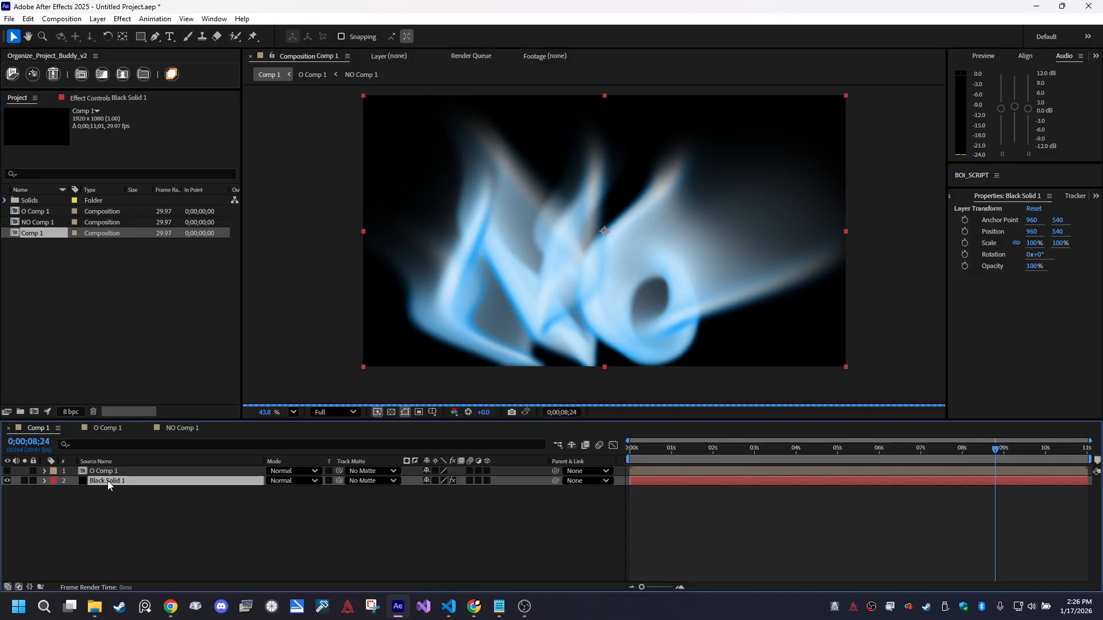
{"action": "left_click", "coordinate": [112, 99]}
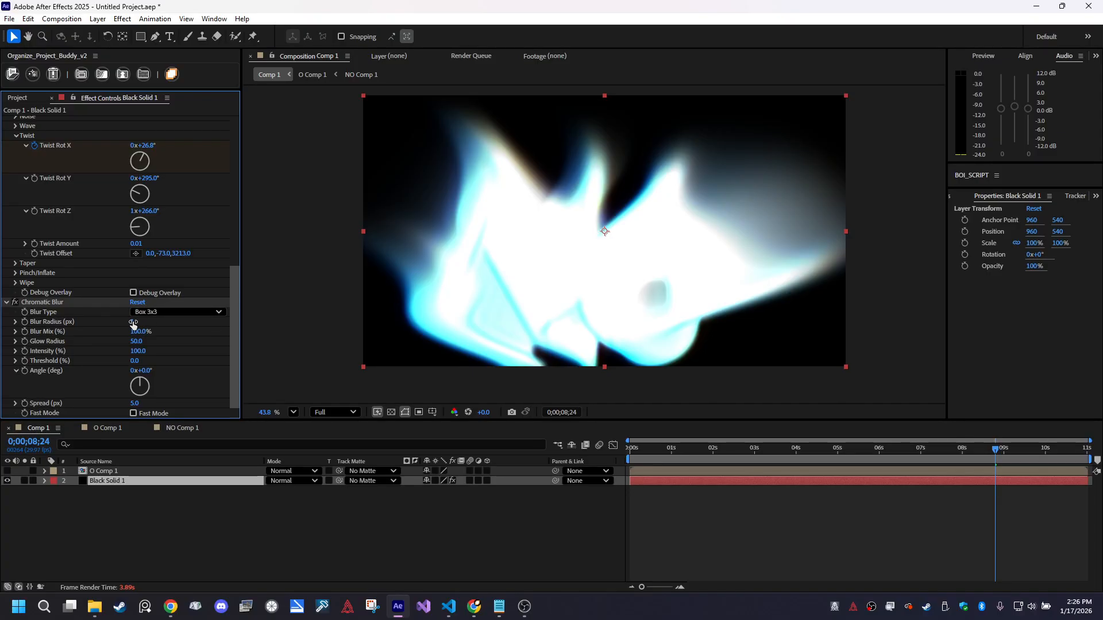
{"action": "left_click_drag", "start_coordinate": [132, 322], "coordinate": [161, 323]}
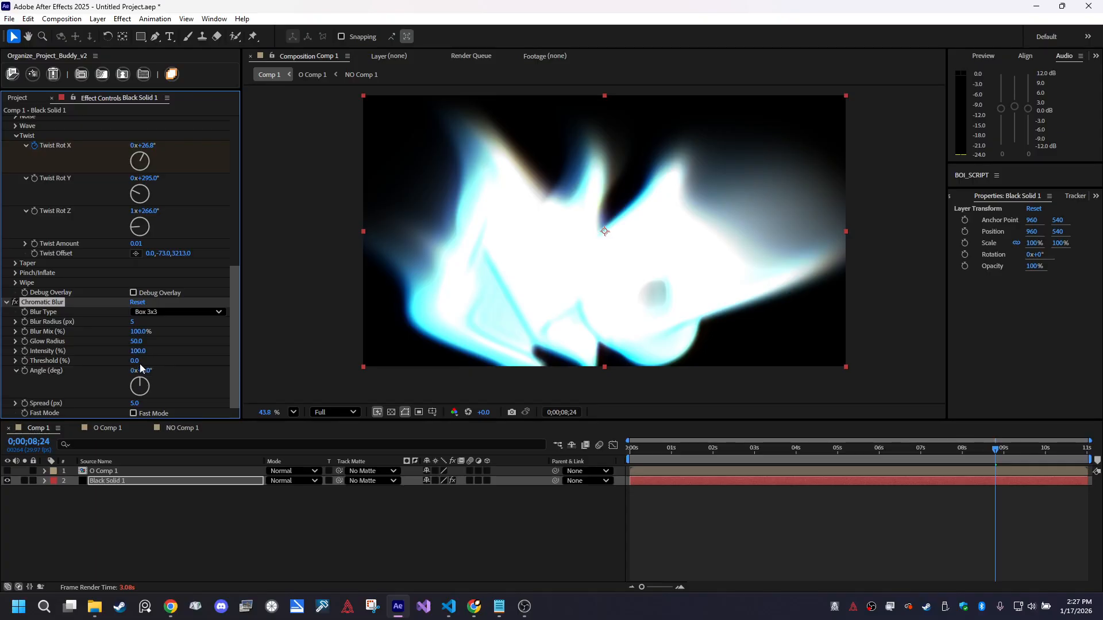
{"action": "left_click_drag", "start_coordinate": [142, 353], "coordinate": [197, 367]}
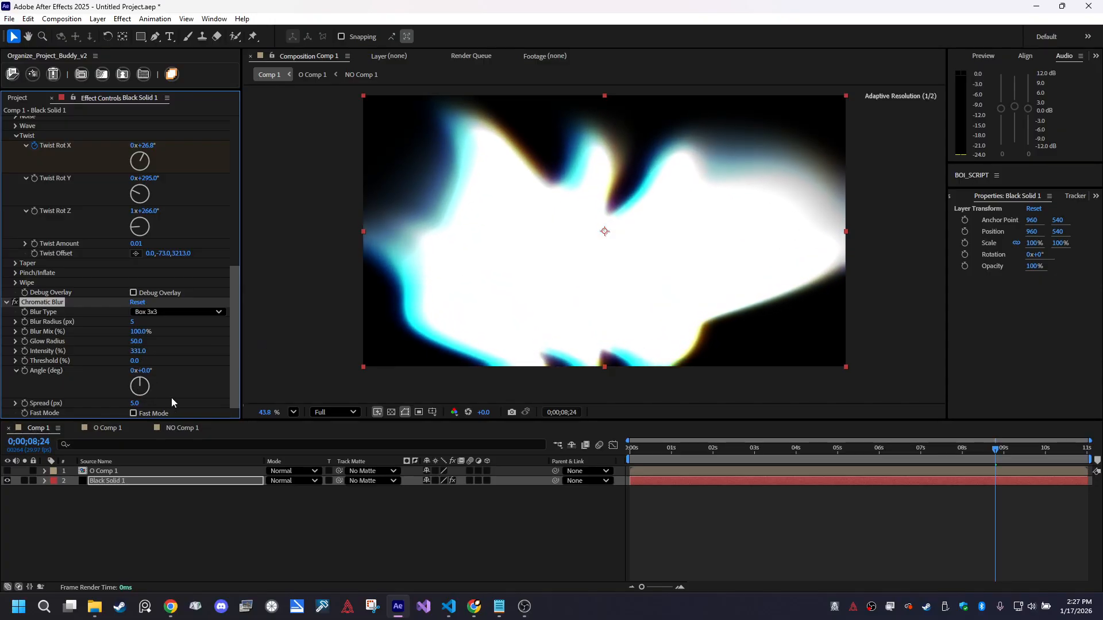
{"action": "left_click_drag", "start_coordinate": [132, 404], "coordinate": [169, 397]}
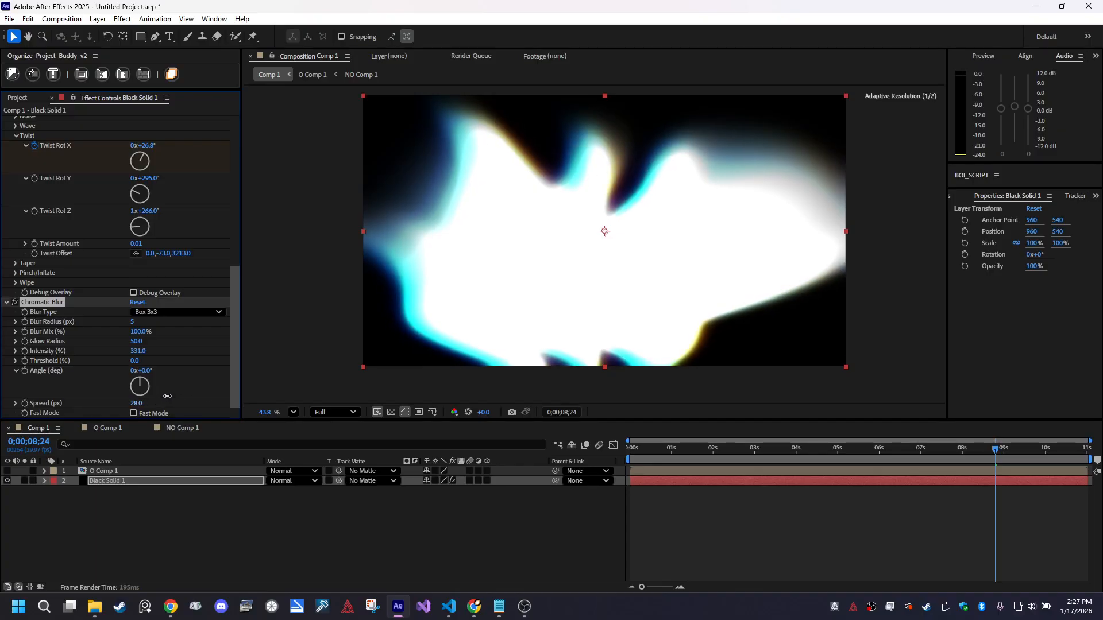
Try a Chromatic Blur Glow Radius of 390, Intensity of 45 and Blur Mix of 56%, and remove the effect
{"action": "left_click_drag", "start_coordinate": [133, 343], "coordinate": [156, 347]}
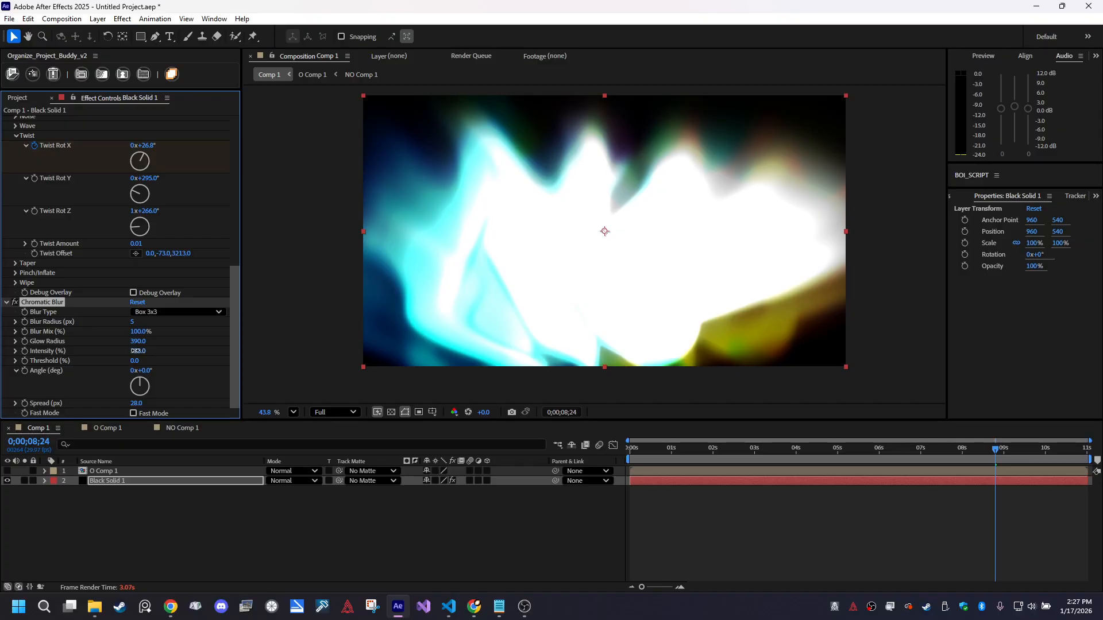
{"action": "left_click_drag", "start_coordinate": [112, 347], "coordinate": [8, 347]}
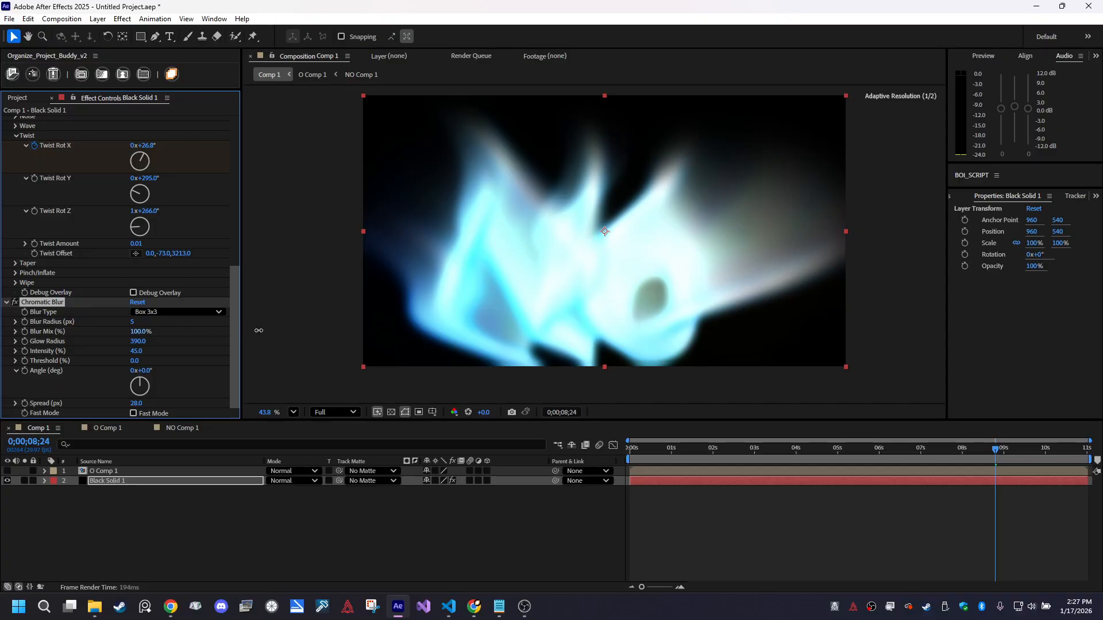
{"action": "mouse_move", "coordinate": [259, 331]}
{"action": "left_mouse_down"}
{"action": "mouse_move", "coordinate": [205, 332]}
{"action": "mouse_move", "coordinate": [239, 330]}
{"action": "left_mouse_up"}
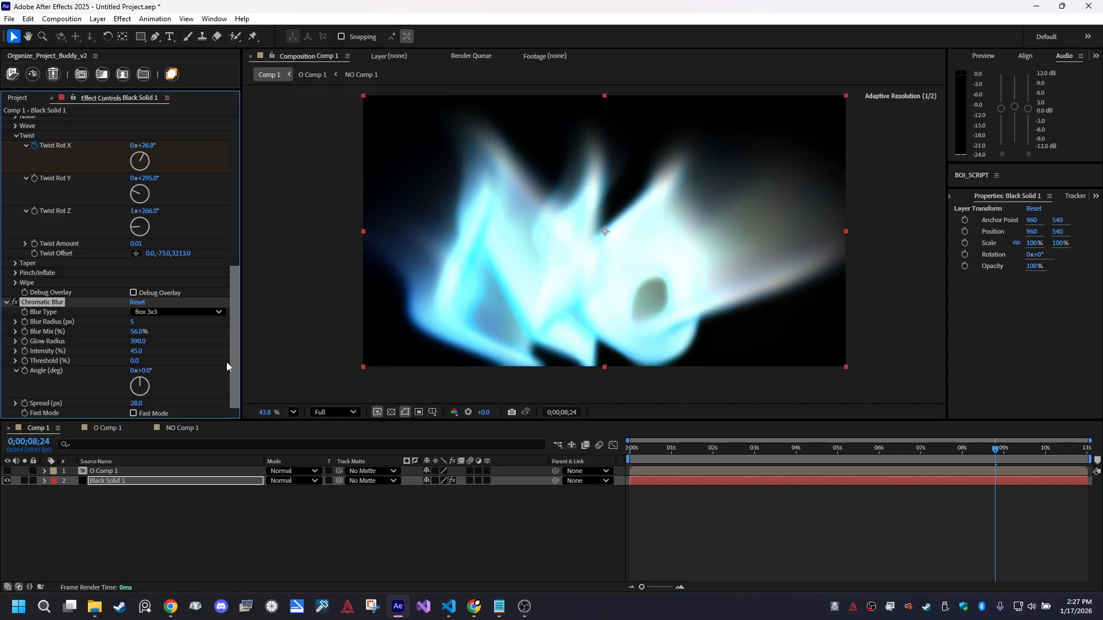
{"action": "scroll", "coordinate": [42, 303], "scroll_direction": "up", "scroll_amount": 3}
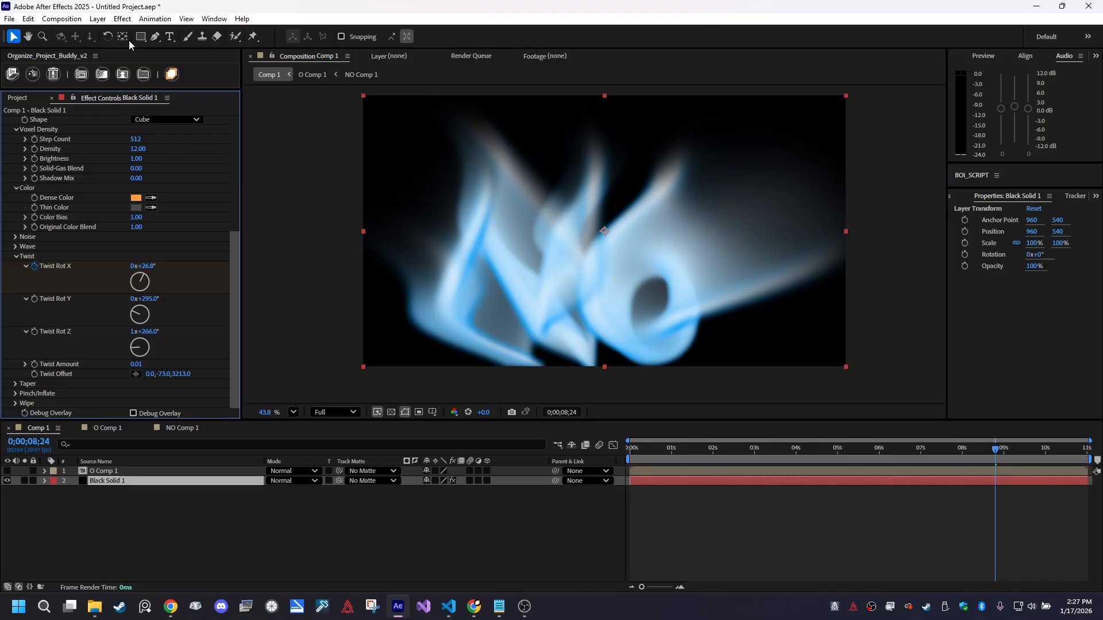
Try Roughen Edges on Black Solid 1 with Border 14.40, Edge Sharpness 0.08, Stretch 4.50 and a vertical turbulence offset of 1435
{"action": "left_click", "coordinate": [122, 18]}
{"action": "mouse_move", "coordinate": [189, 333]}
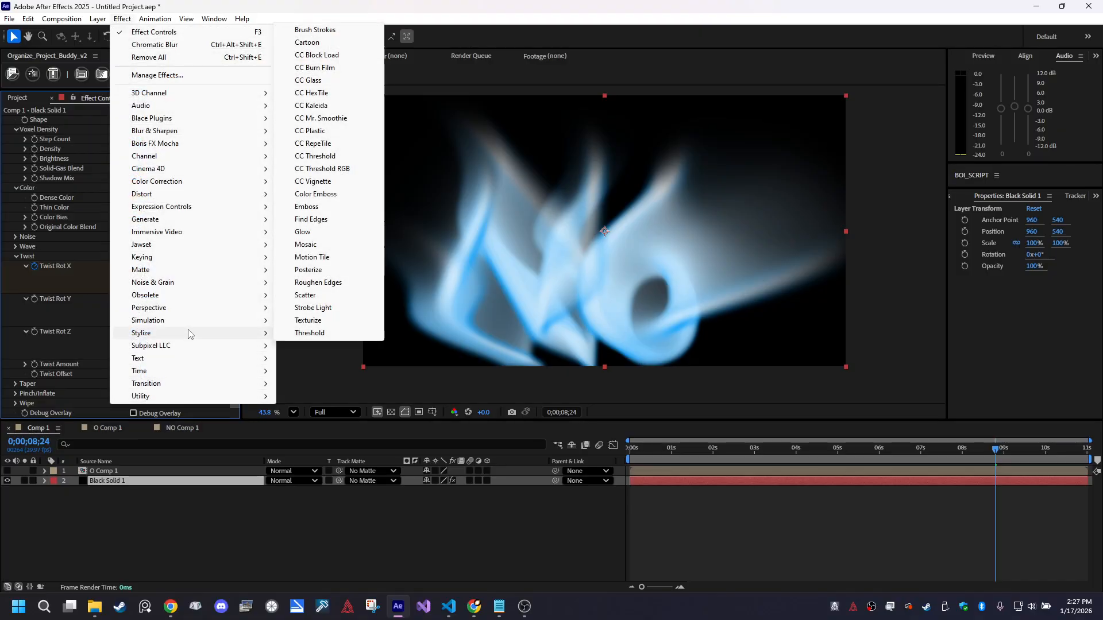
{"action": "left_click", "coordinate": [361, 283]}
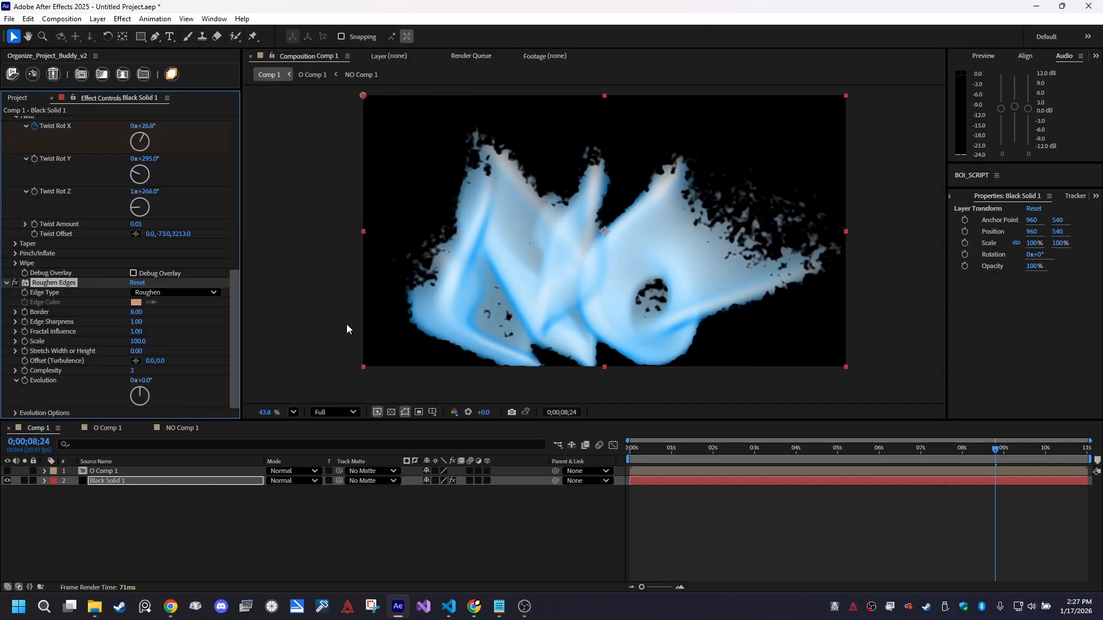
{"action": "left_click_drag", "start_coordinate": [133, 314], "coordinate": [27, 322]}
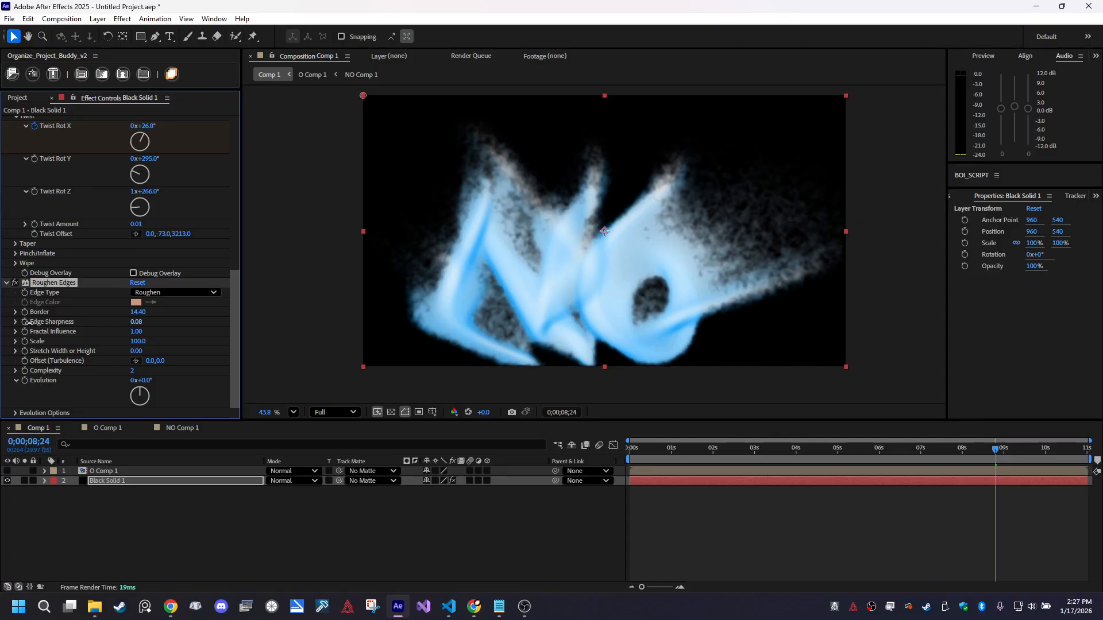
{"action": "mouse_move", "coordinate": [136, 351]}
{"action": "left_mouse_down"}
{"action": "mouse_move", "coordinate": [151, 342]}
{"action": "mouse_move", "coordinate": [367, 365]}
{"action": "mouse_move", "coordinate": [988, 368]}
{"action": "left_mouse_up"}
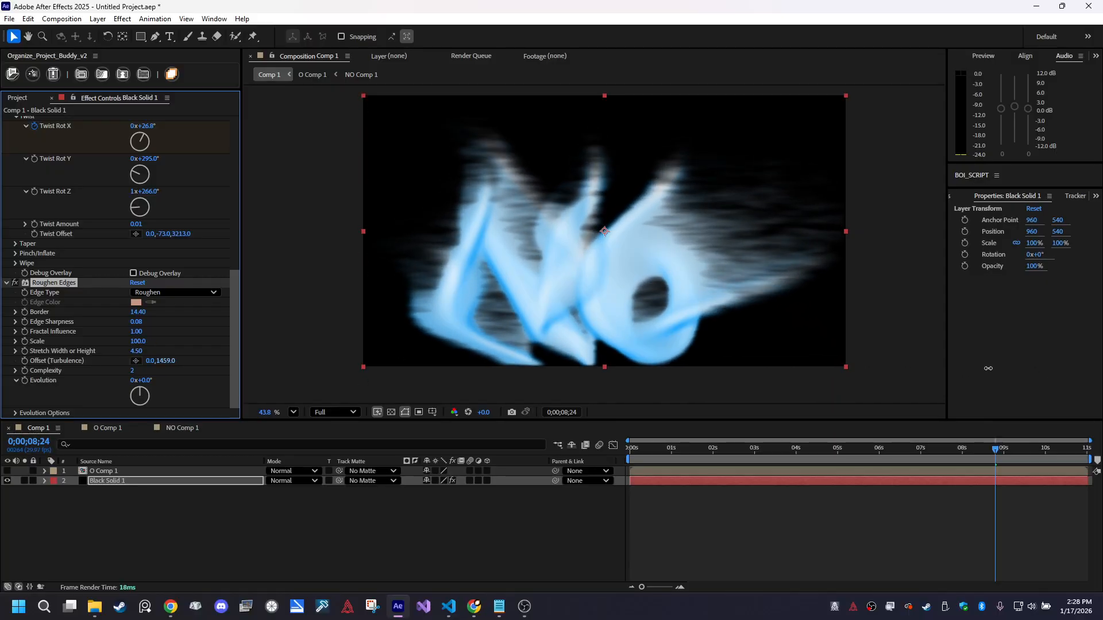
Scrub the roughened animation back to 0;00;01;20 and delete the Roughen Edges effect
{"action": "left_click_drag", "start_coordinate": [996, 448], "coordinate": [700, 446]}
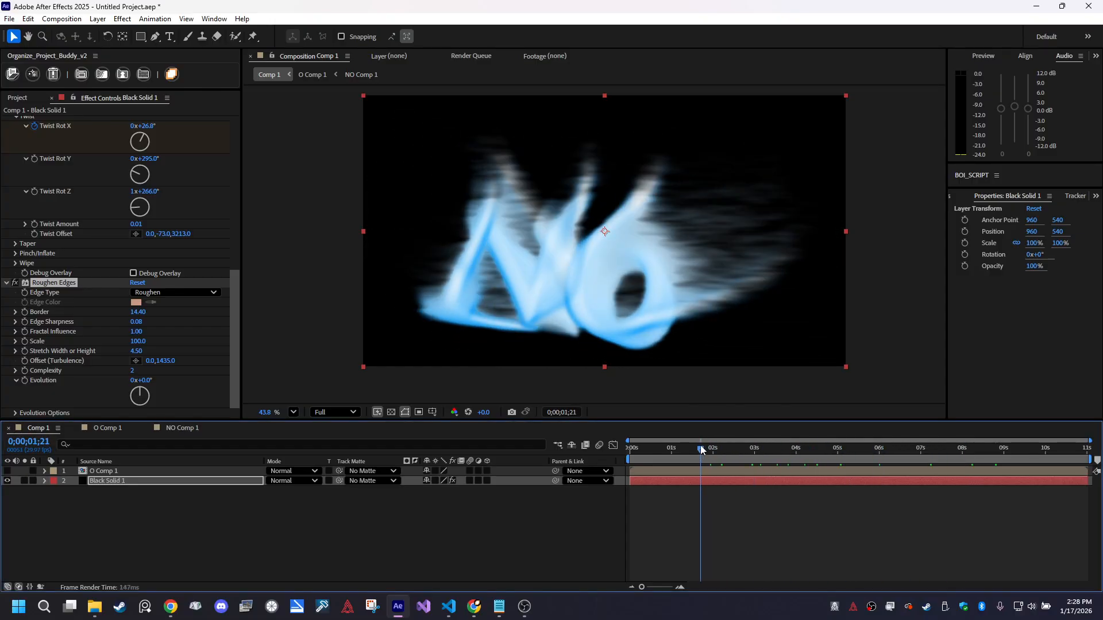
{"action": "left_click", "coordinate": [64, 285]}
{"action": "key", "text": "Delete"}
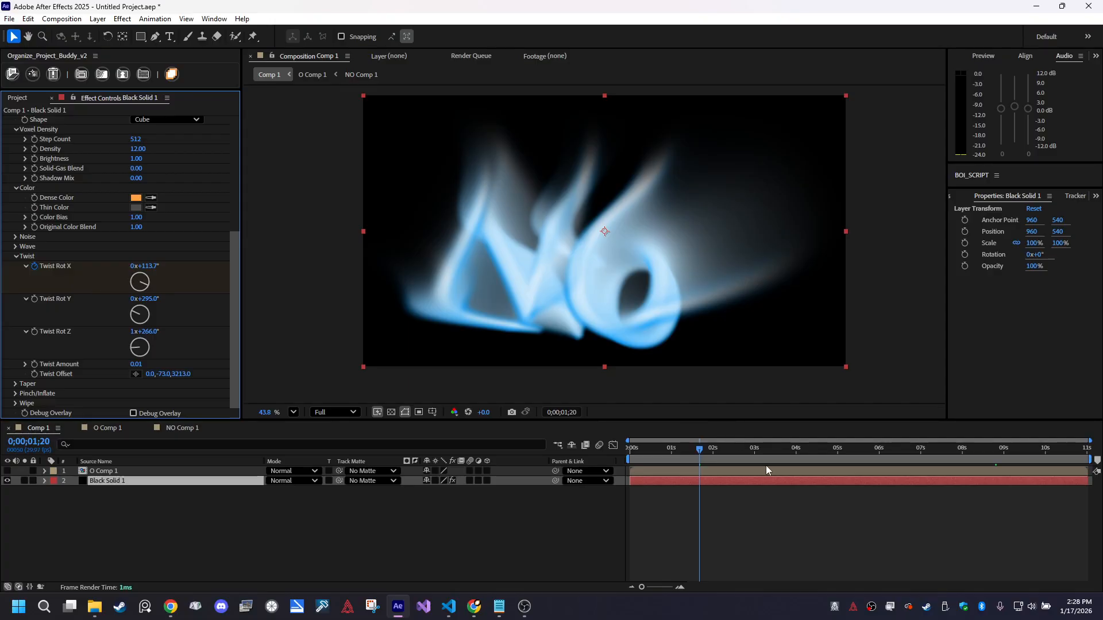
Scrub the clean voxel animation to 0;00;09;07, collapse the Twist settings, deselect the layer and scrub back to 0;00;01;14
{"action": "left_click_drag", "start_coordinate": [733, 446], "coordinate": [1013, 479]}
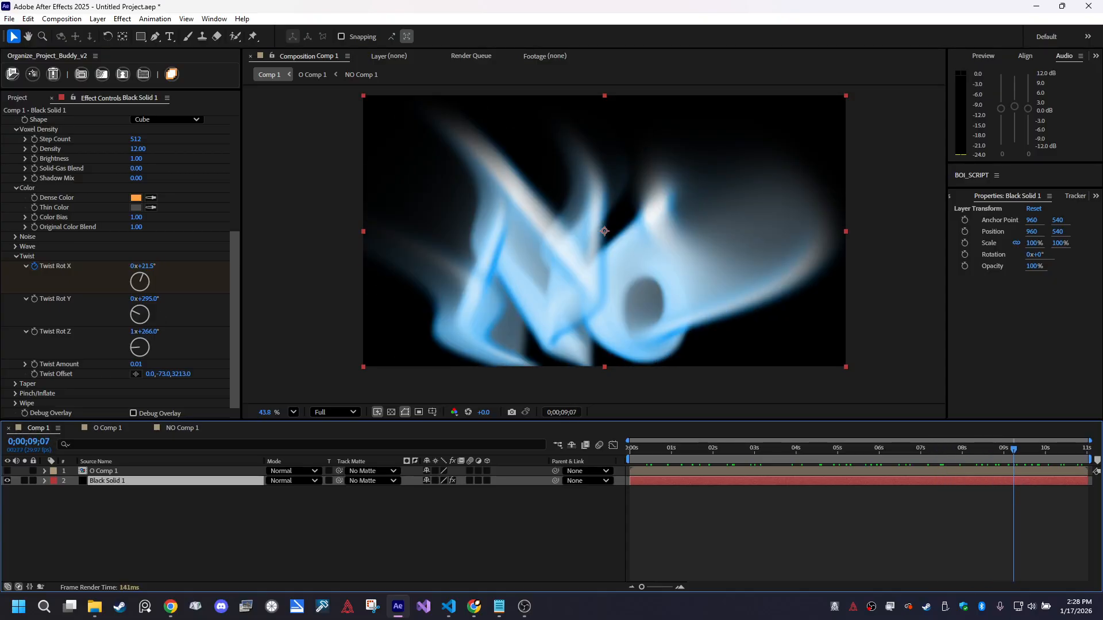
{"action": "left_click", "coordinate": [16, 256]}
{"action": "left_click", "coordinate": [305, 531]}
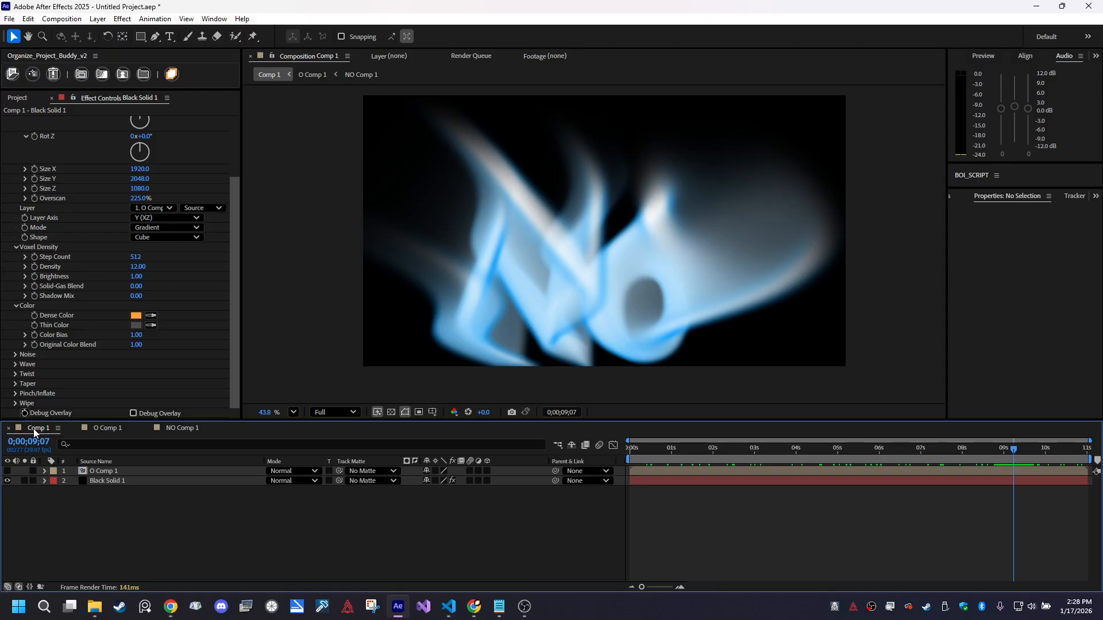
{"action": "left_click_drag", "start_coordinate": [1011, 447], "coordinate": [691, 467]}
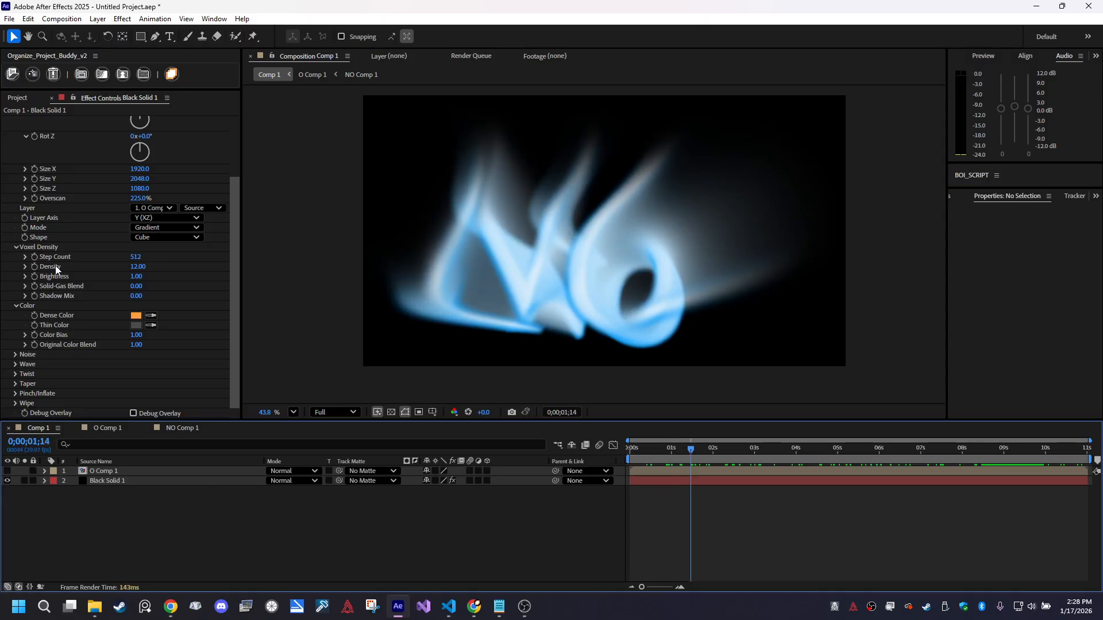
Set the voxel noise to a Distortion Threshold of -100%, Distortion Scale of 510000 and Distortion Amount of 81600
{"action": "scroll", "coordinate": [55, 266], "scroll_direction": "up", "scroll_amount": 3}
{"action": "scroll", "coordinate": [26, 344], "scroll_direction": "down", "scroll_amount": 3}
{"action": "left_click", "coordinate": [14, 355]}
{"action": "scroll", "coordinate": [133, 299], "scroll_direction": "down", "scroll_amount": 3}
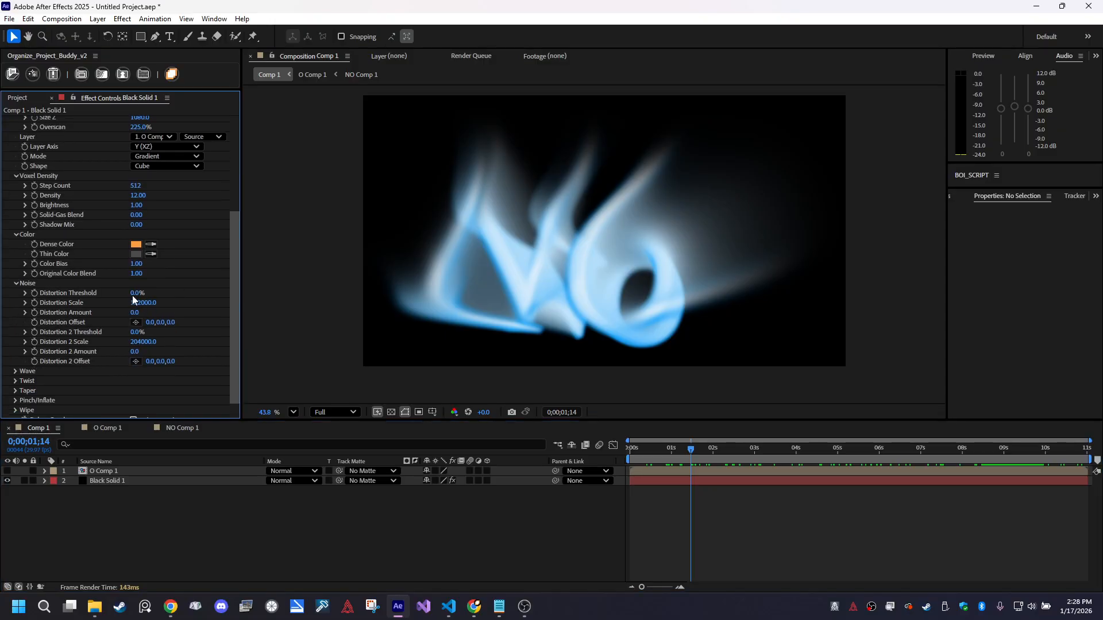
{"action": "left_click_drag", "start_coordinate": [140, 293], "coordinate": [279, 300]}
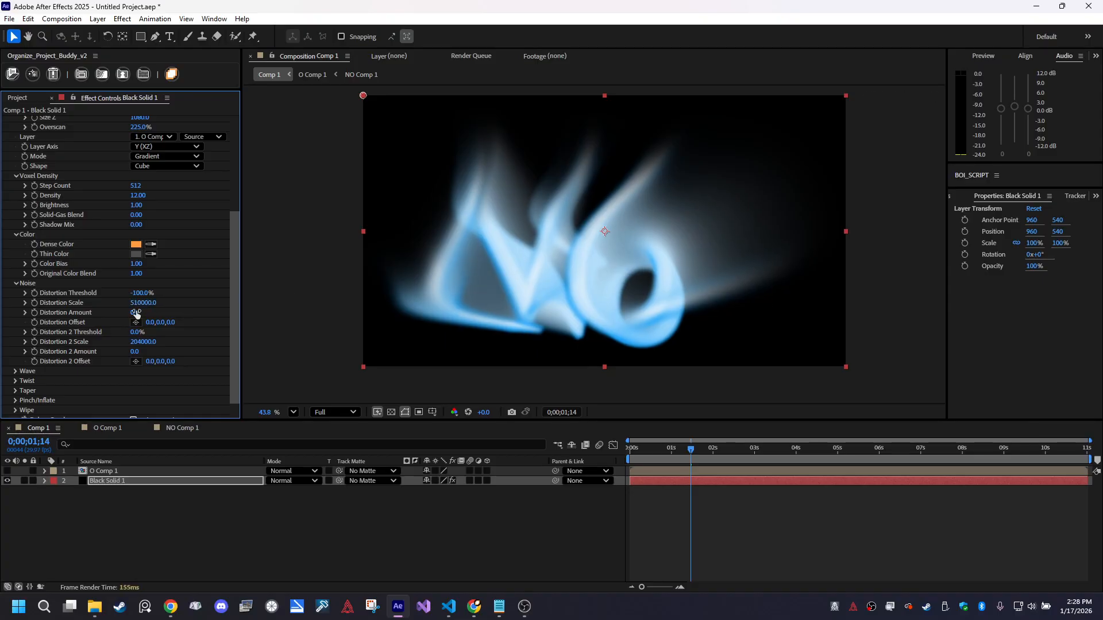
{"action": "left_click_drag", "start_coordinate": [137, 314], "coordinate": [154, 310]}
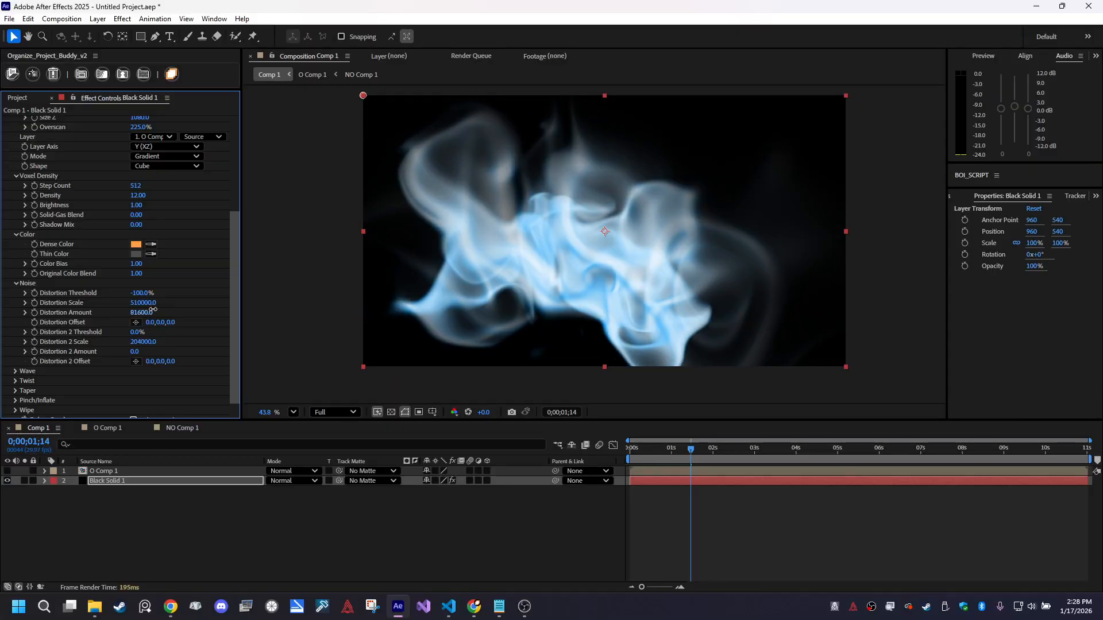
Set the voxel shape's Rot X rotation to 138°
{"action": "scroll", "coordinate": [142, 178], "scroll_direction": "up", "scroll_amount": 5}
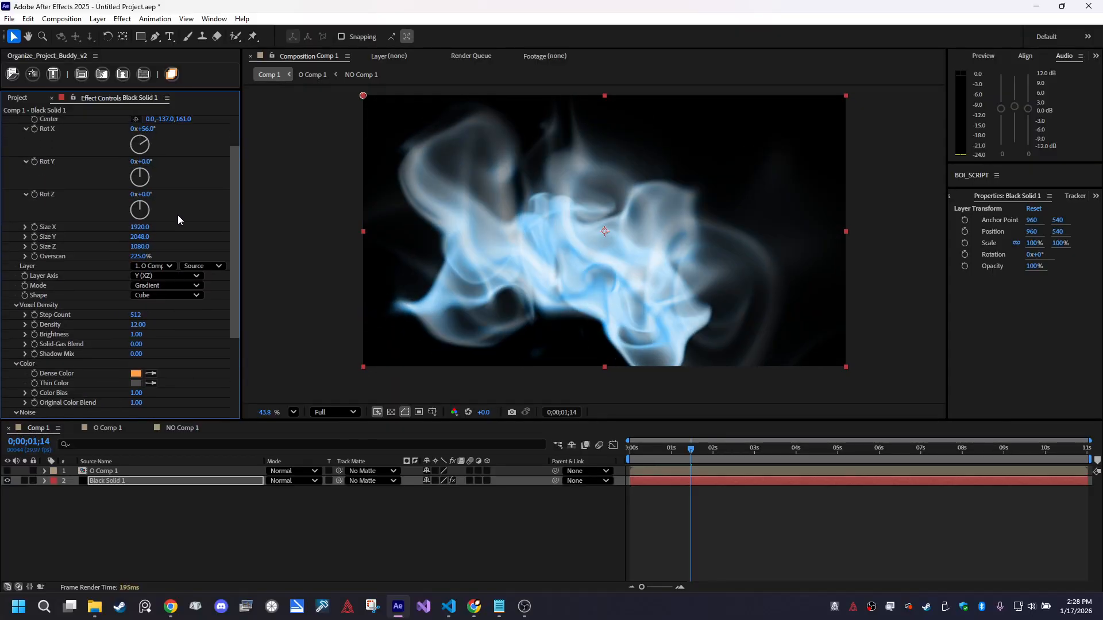
{"action": "left_click_drag", "start_coordinate": [143, 150], "coordinate": [199, 151]}
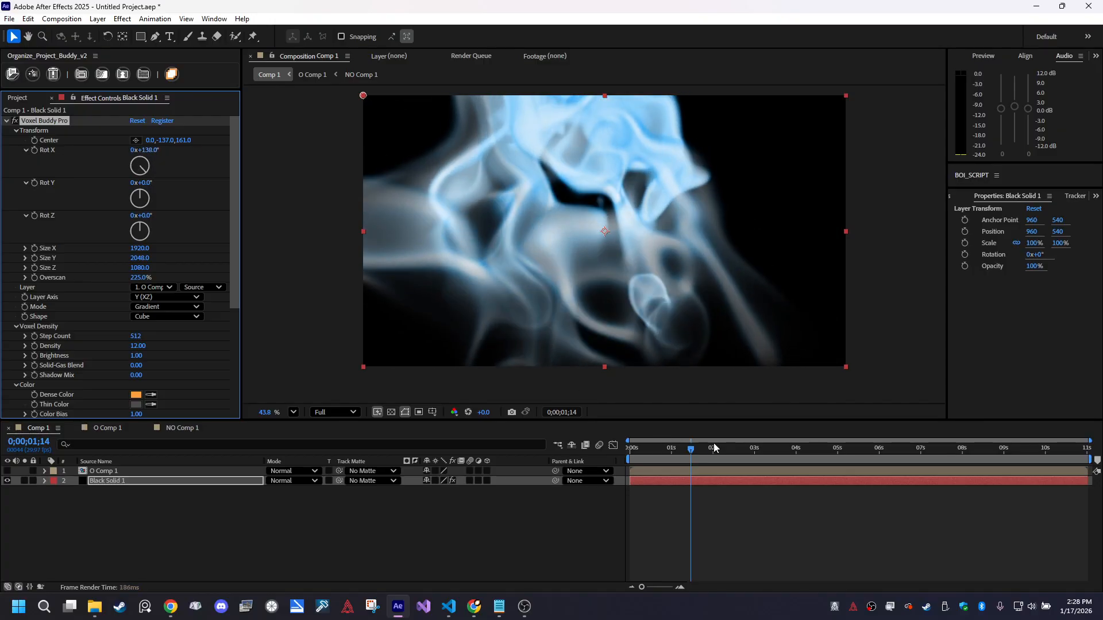
Scrub Comp 1 to 0;00;01;11 and preview the rotated smoke animation
{"action": "mouse_move", "coordinate": [693, 448]}
{"action": "left_mouse_down"}
{"action": "mouse_move", "coordinate": [630, 445]}
{"action": "mouse_move", "coordinate": [1089, 468]}
{"action": "mouse_move", "coordinate": [691, 460]}
{"action": "left_mouse_up"}
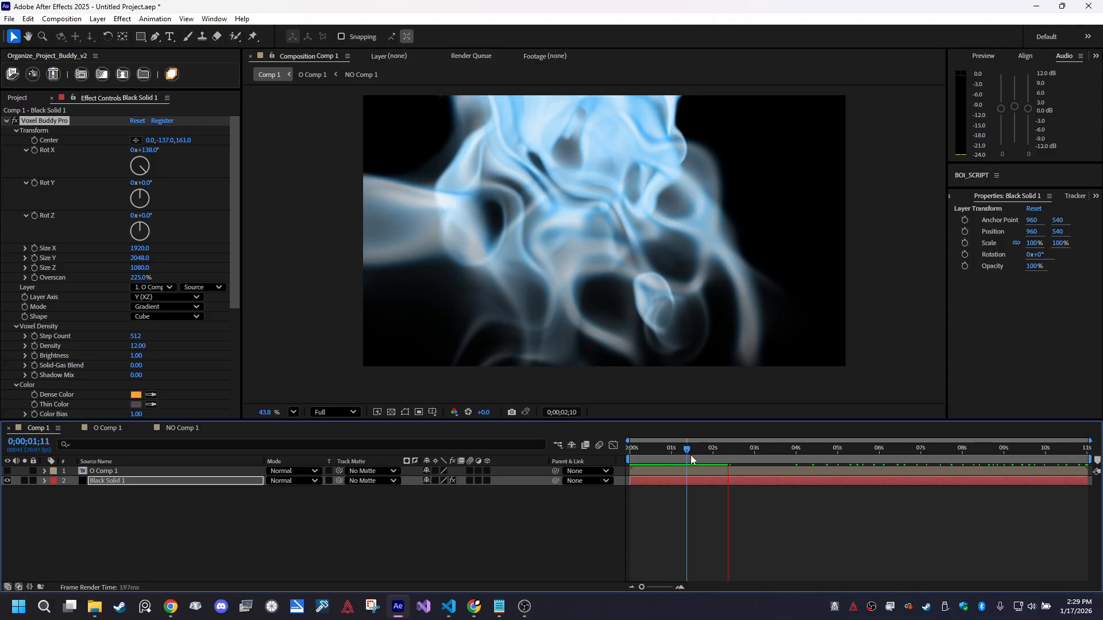
{"action": "key", "text": "space"}
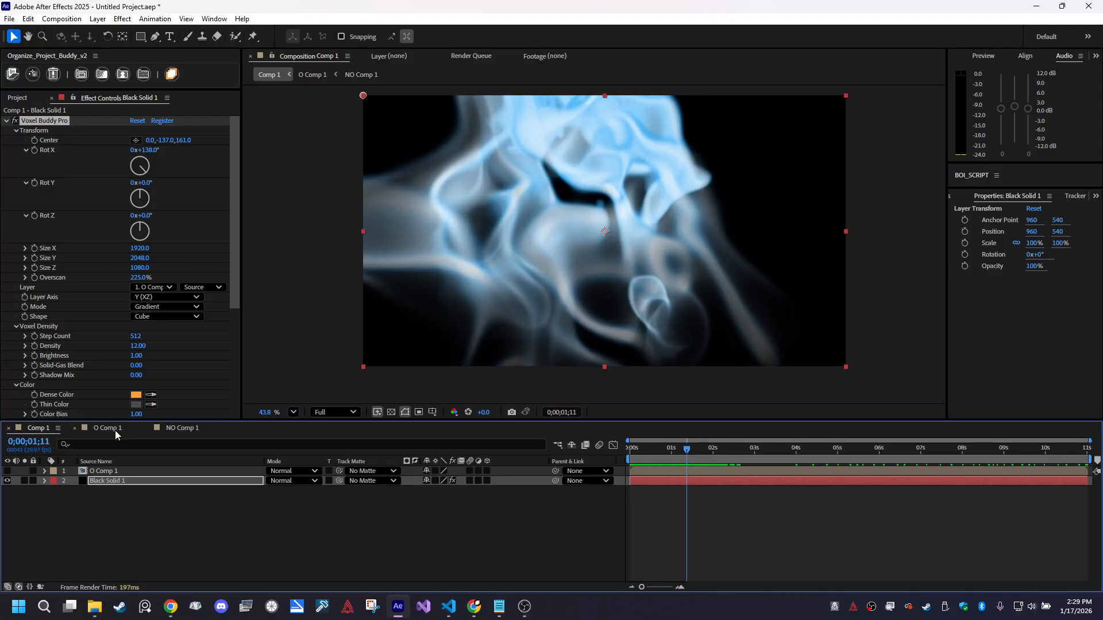
Try a Lens Flare on the NO Comp 1 layer in O Comp 1, delete it and return to Comp 1
{"action": "left_click", "coordinate": [115, 432]}
{"action": "left_click", "coordinate": [139, 472]}
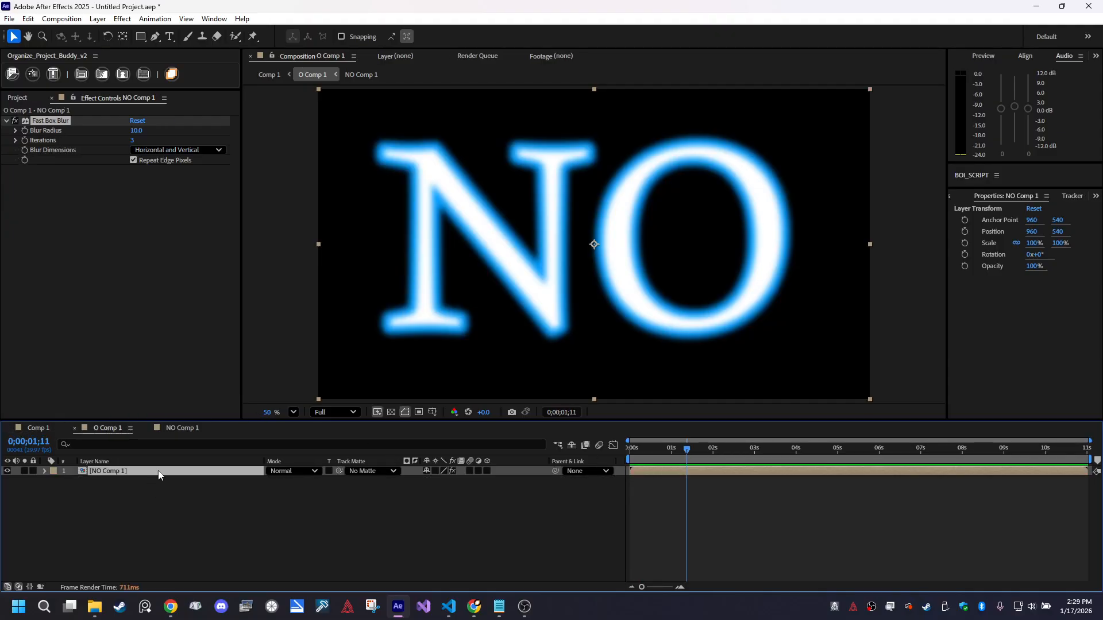
{"action": "left_click", "coordinate": [121, 19]}
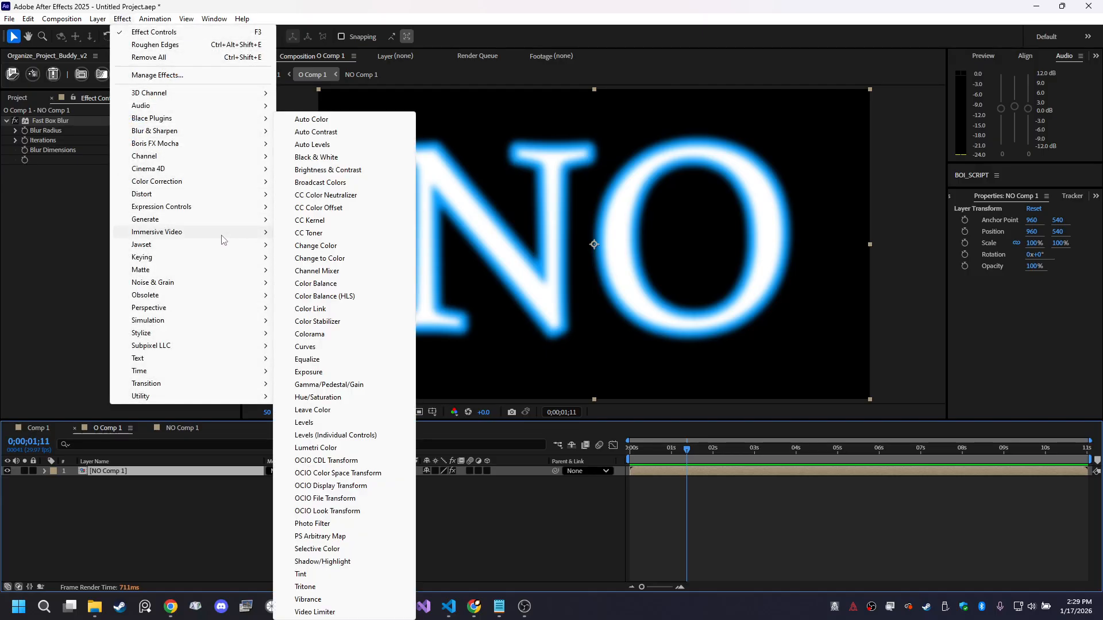
{"action": "mouse_move", "coordinate": [264, 220]}
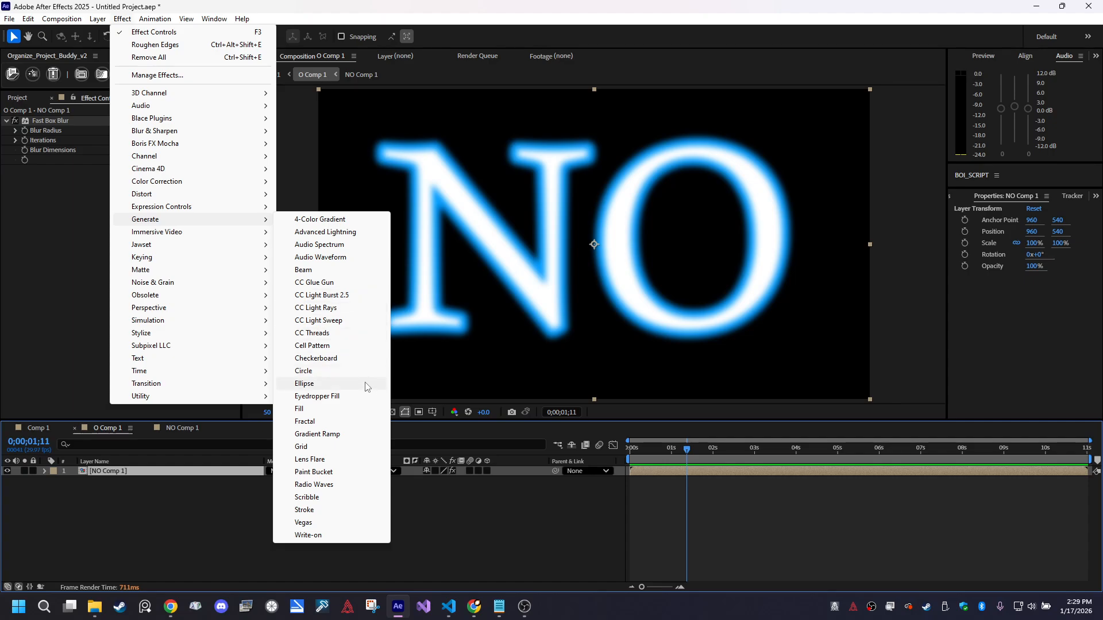
{"action": "left_click", "coordinate": [344, 459]}
{"action": "left_click_drag", "start_coordinate": [539, 214], "coordinate": [588, 148]}
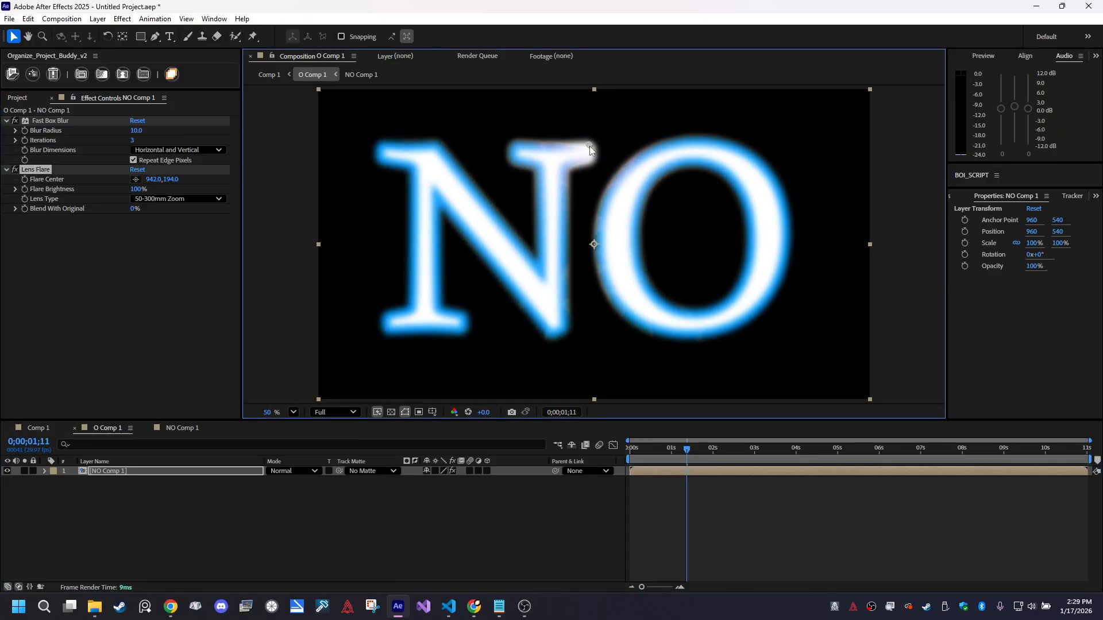
{"action": "key", "text": "Delete"}
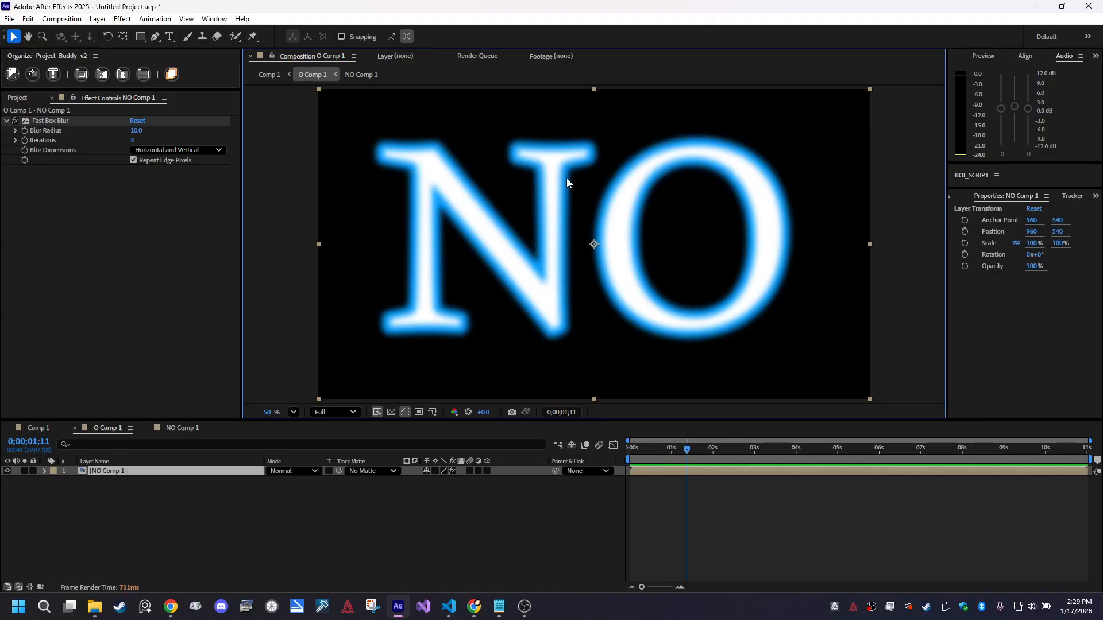
{"action": "left_click", "coordinate": [39, 428]}
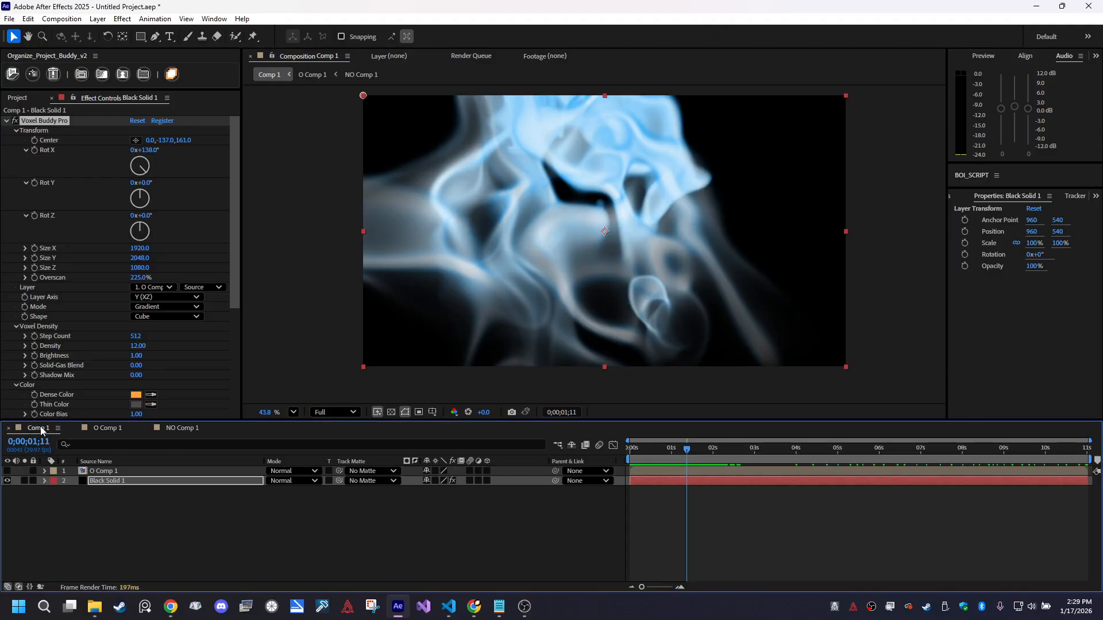
Scrub to 0;00;10;21 and place Black Solid 1 from the Solids folder beneath the voxel layer in Comp 1
{"action": "left_click_drag", "start_coordinate": [676, 449], "coordinate": [1075, 450]}
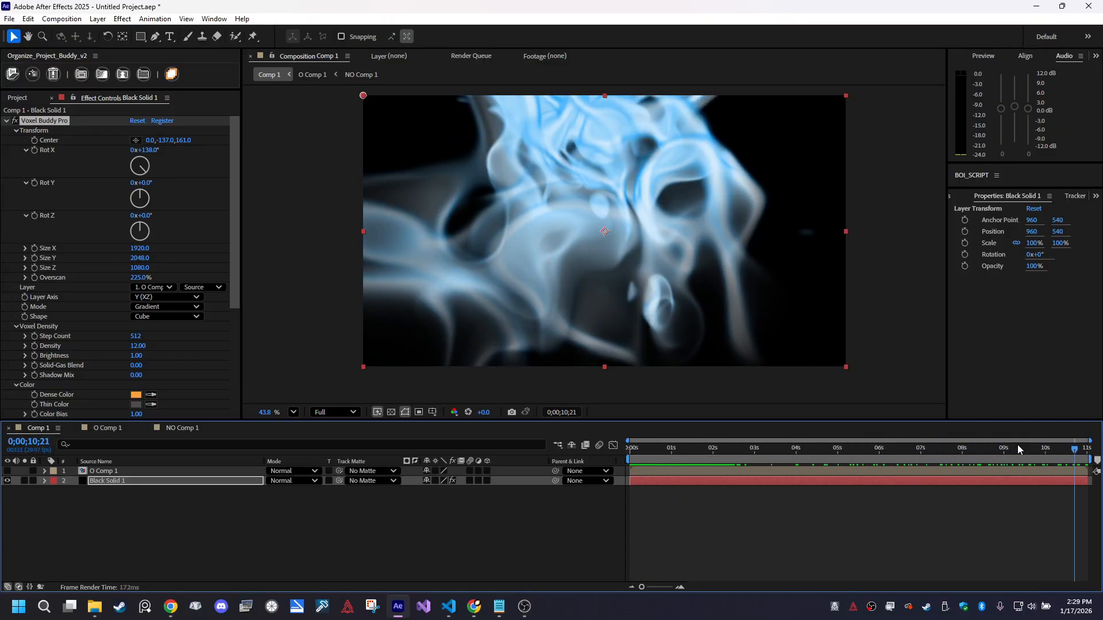
{"action": "left_click", "coordinate": [356, 559]}
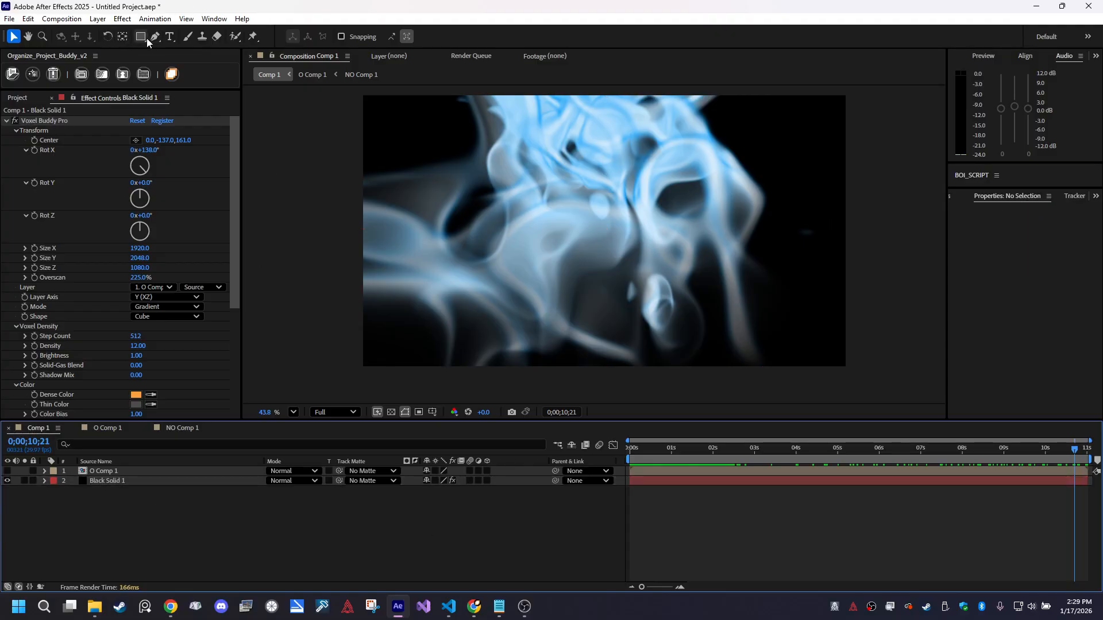
{"action": "left_click", "coordinate": [18, 98]}
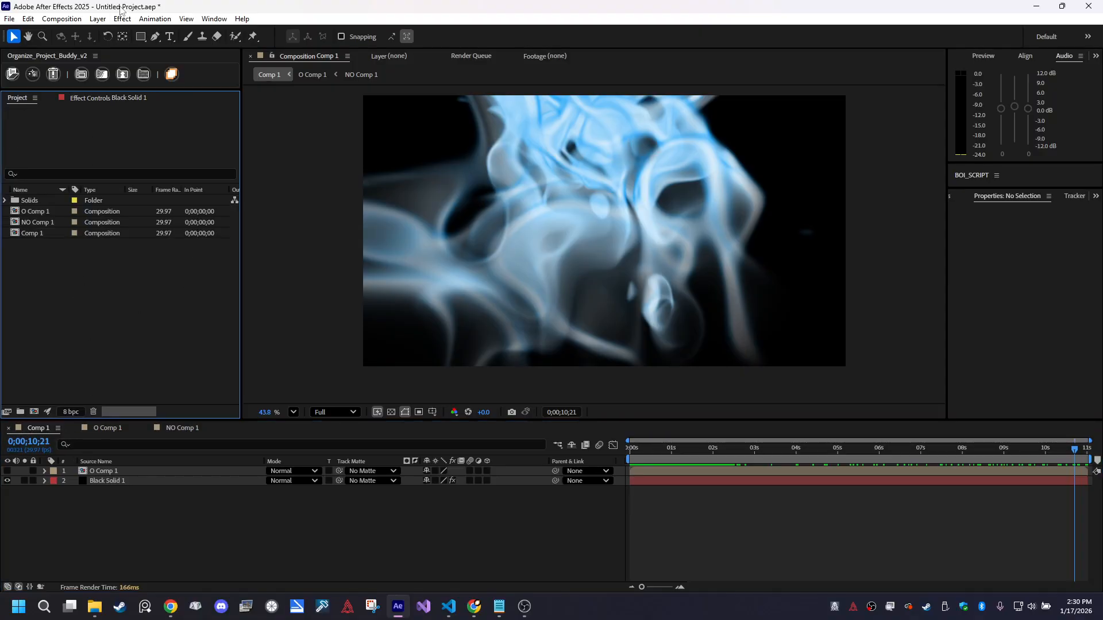
{"action": "left_click", "coordinate": [34, 199]}
{"action": "left_click", "coordinate": [5, 200]}
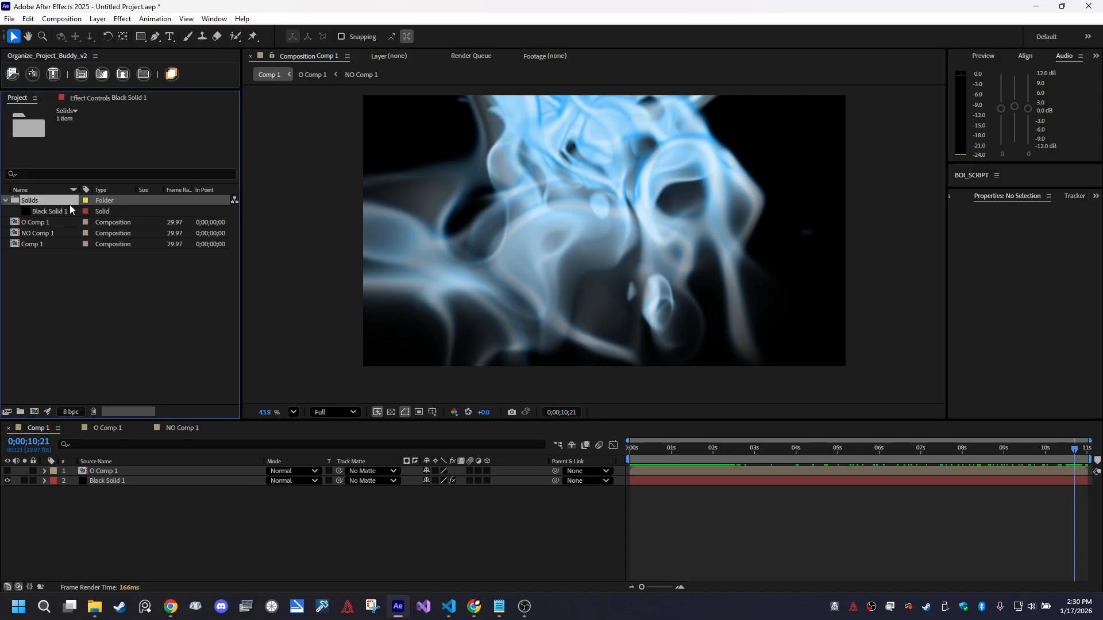
{"action": "left_click", "coordinate": [62, 213]}
{"action": "left_click_drag", "start_coordinate": [62, 212], "coordinate": [193, 487]}
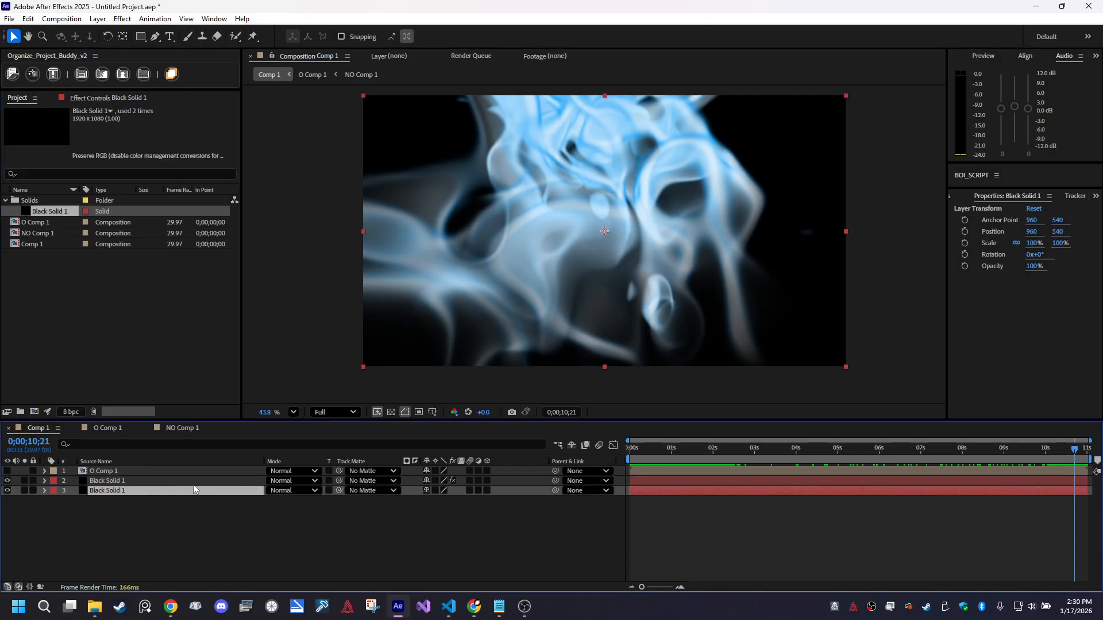
Try a 4-Color Gradient on the bottom Black Solid 1 layer and delete the effect
{"action": "left_click", "coordinate": [122, 19]}
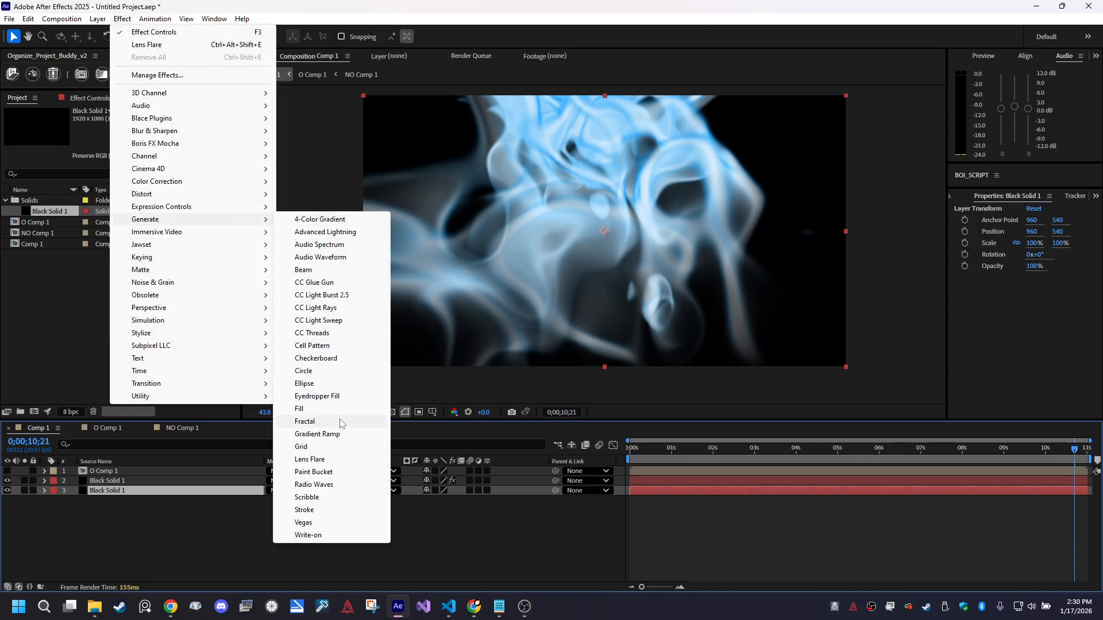
{"action": "left_click", "coordinate": [337, 218]}
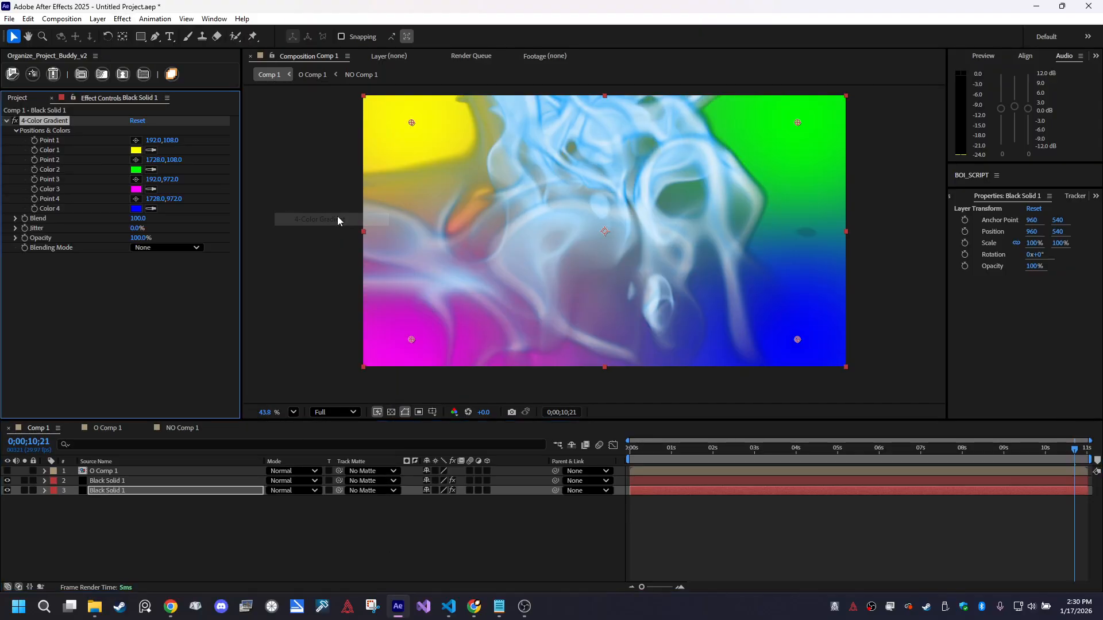
{"action": "left_click", "coordinate": [142, 493]}
{"action": "left_click", "coordinate": [46, 121]}
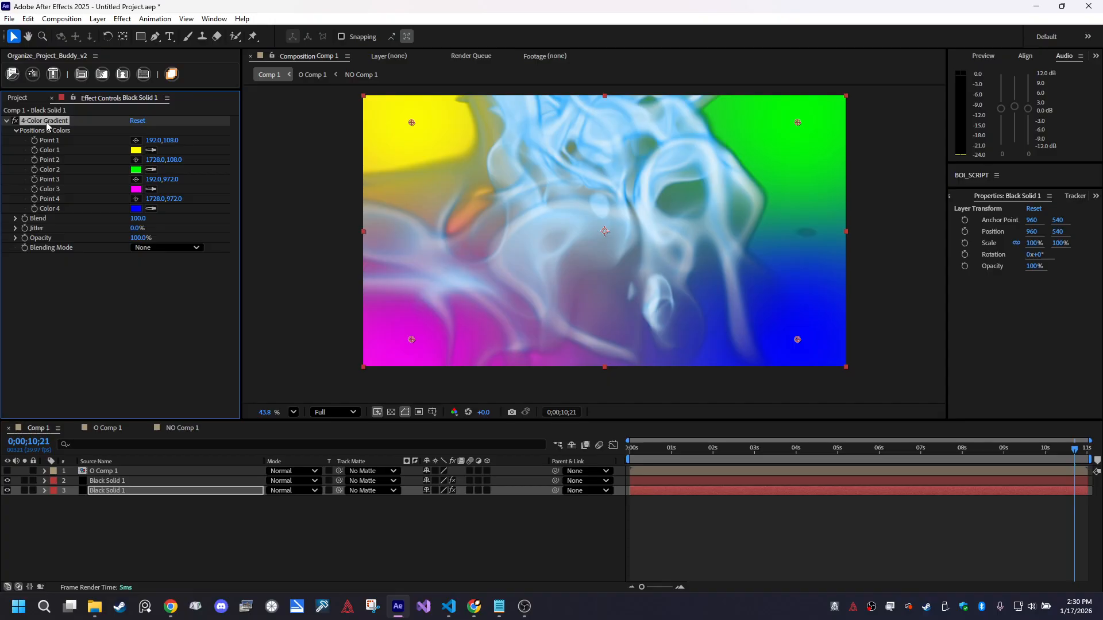
{"action": "key", "text": "Delete"}
Apply a Gradient Ramp to the bottom Black Solid 1 layer with a dark navy blue End Color
{"action": "left_click", "coordinate": [121, 19]}
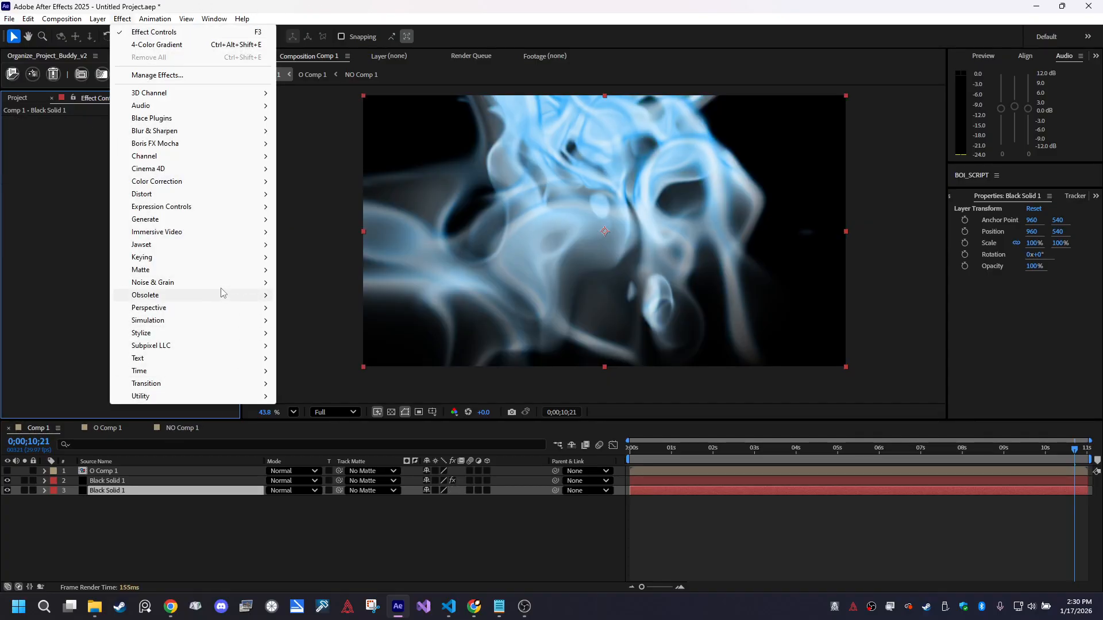
{"action": "mouse_move", "coordinate": [249, 224]}
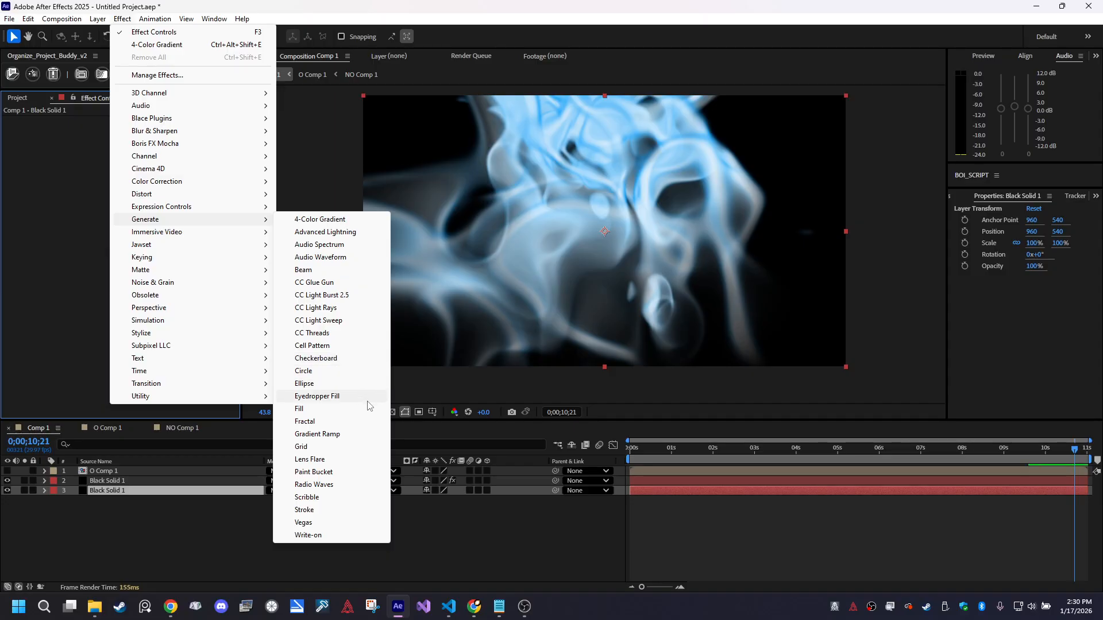
{"action": "left_click", "coordinate": [361, 435]}
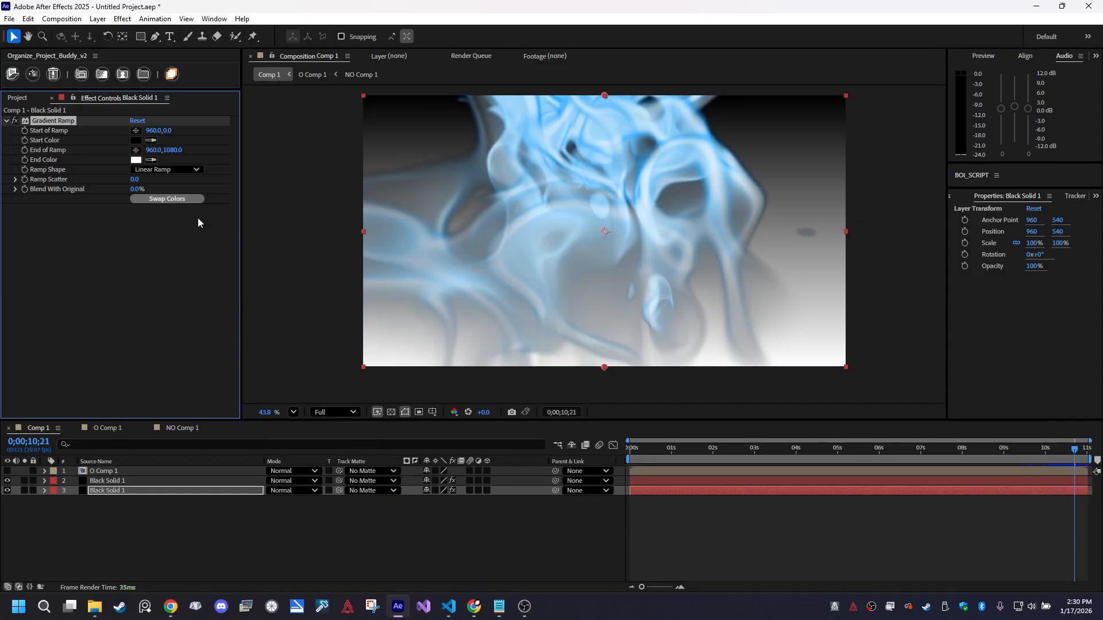
{"action": "left_click", "coordinate": [137, 160]}
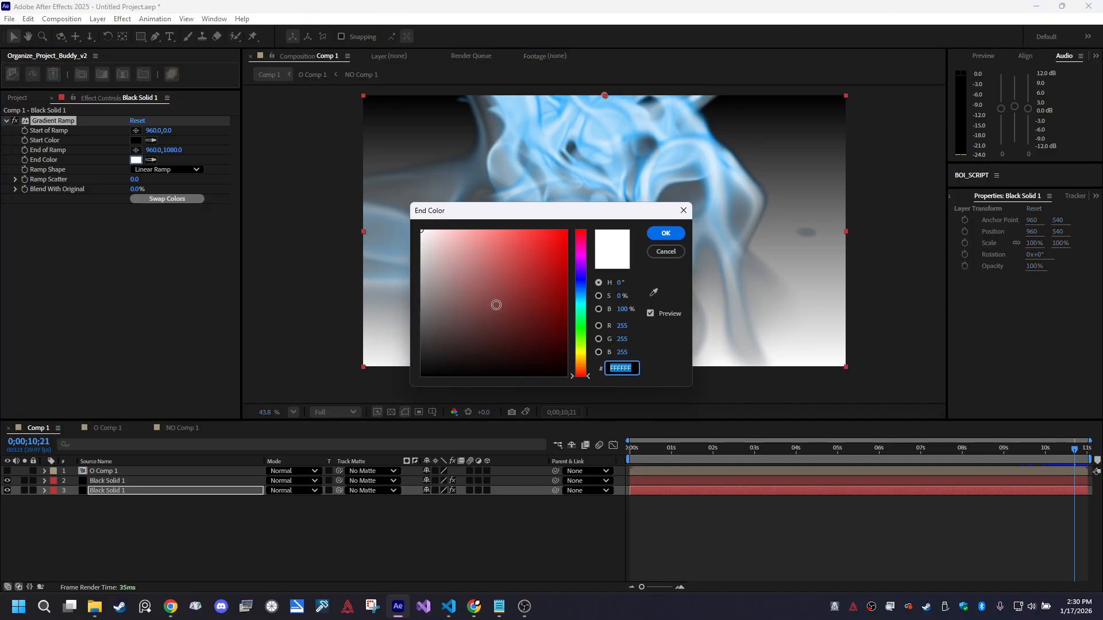
{"action": "left_click", "coordinate": [583, 294]}
{"action": "mouse_move", "coordinate": [584, 294]}
{"action": "left_mouse_down"}
{"action": "mouse_move", "coordinate": [532, 296]}
{"action": "mouse_move", "coordinate": [558, 331]}
{"action": "left_mouse_up"}
{"action": "left_click", "coordinate": [665, 236]}
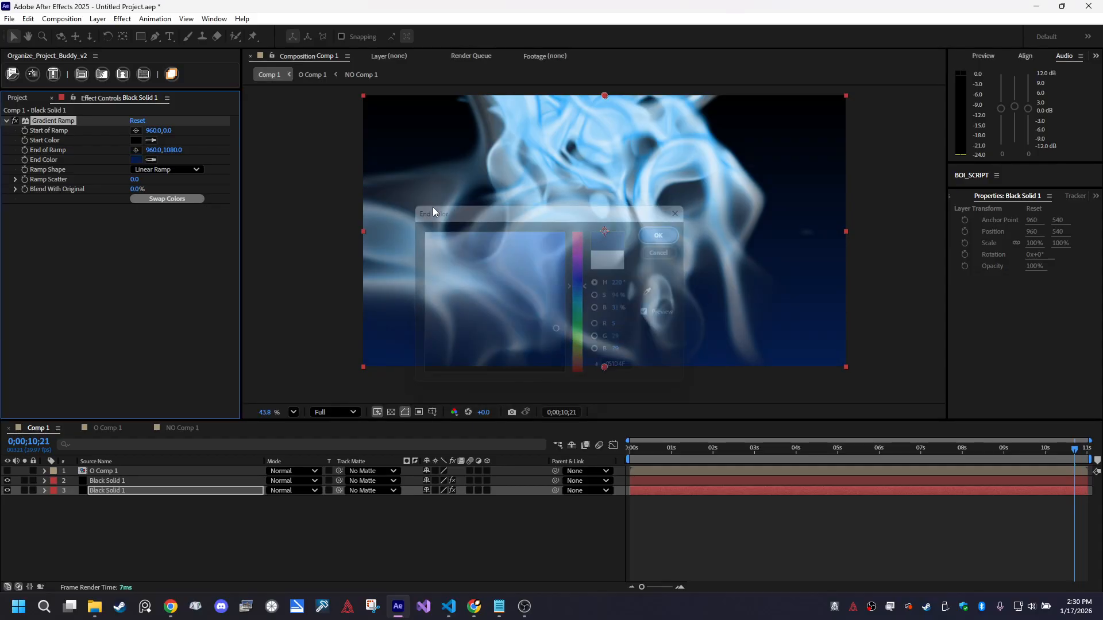
Set the Gradient Ramp's Start Color to dark gray 454545
{"action": "left_click", "coordinate": [137, 141]}
{"action": "left_click_drag", "start_coordinate": [411, 270], "coordinate": [408, 336]}
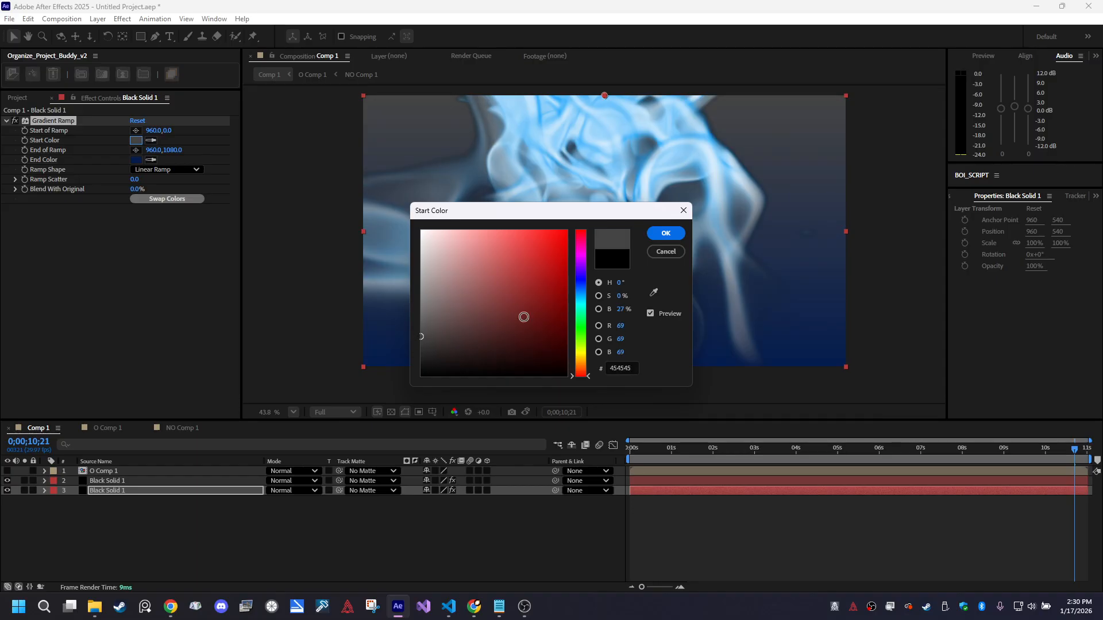
{"action": "left_click", "coordinate": [664, 234]}
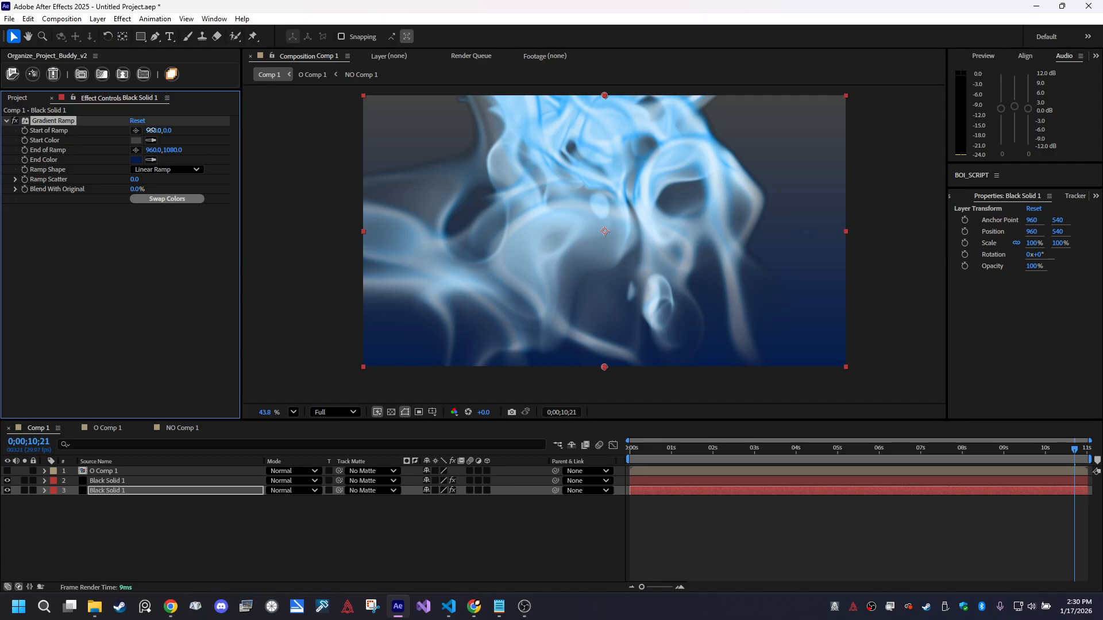
Make the gradient diagonal by moving its ramp start to about 32.9, -64.0 and its ramp end to about 1442.3, 1112.0
{"action": "left_click_drag", "start_coordinate": [151, 131], "coordinate": [208, 141]}
{"action": "left_click_drag", "start_coordinate": [615, 97], "coordinate": [370, 78]}
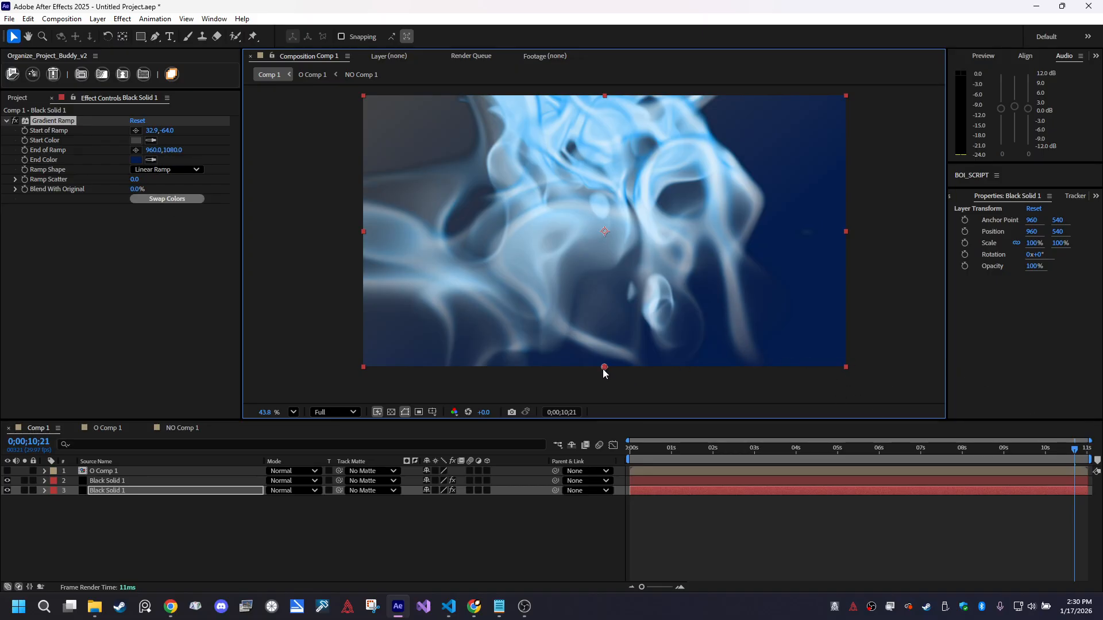
{"action": "left_click_drag", "start_coordinate": [602, 368], "coordinate": [722, 377]}
{"action": "scroll", "coordinate": [832, 317], "scroll_direction": "down", "scroll_amount": 2}
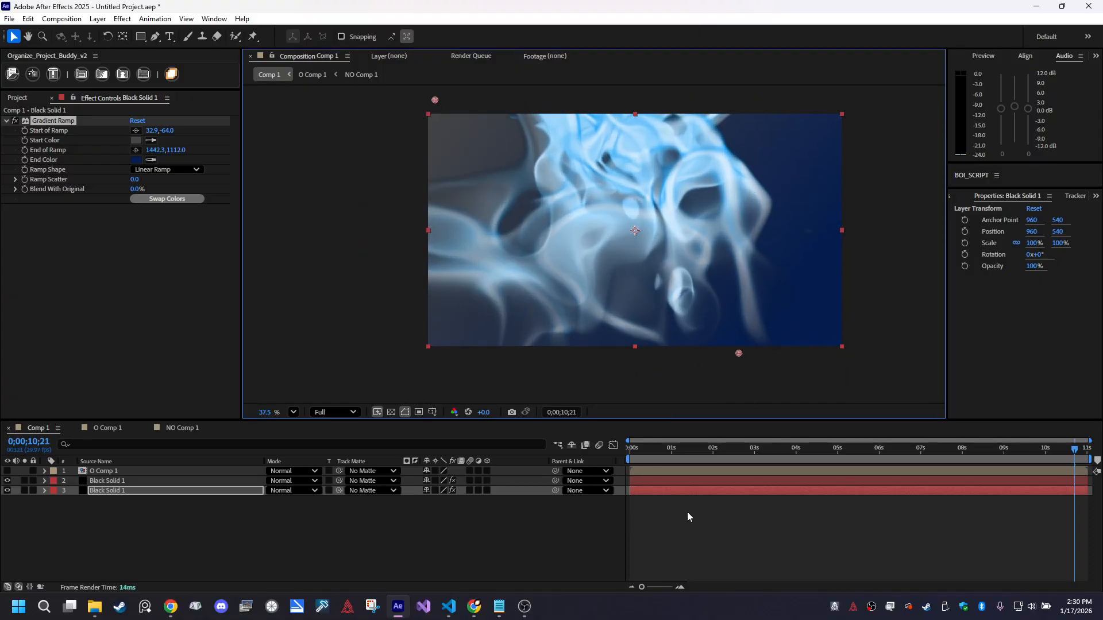
Deselect the layer, preview the smoke over the gradient background and scrub to 0;00;06;29
{"action": "left_click_drag", "start_coordinate": [662, 450], "coordinate": [1092, 530]}
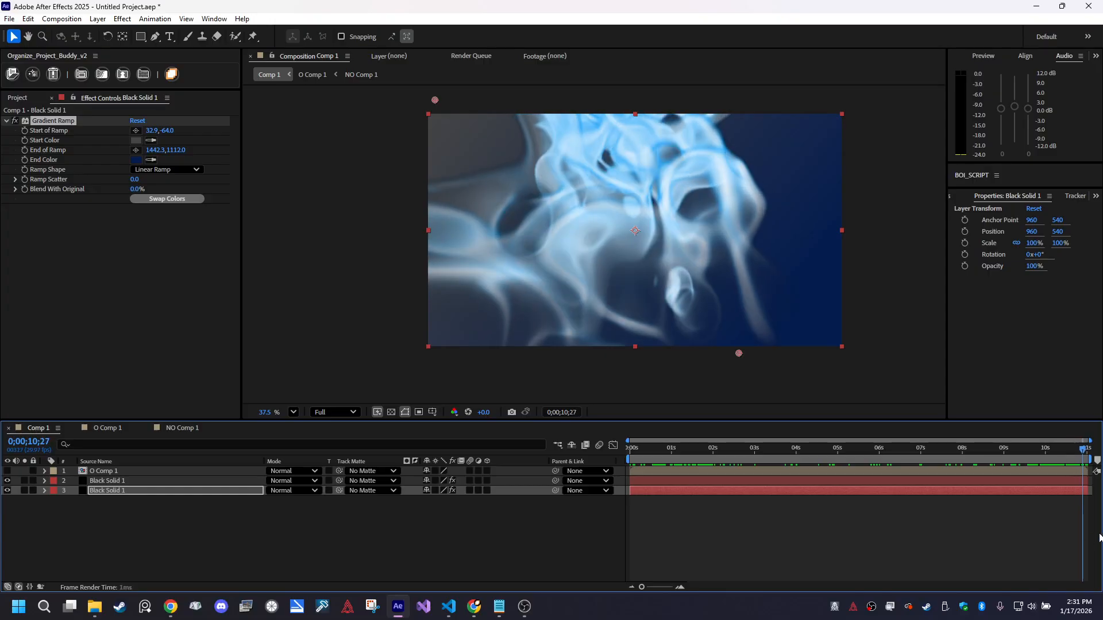
{"action": "left_click", "coordinate": [305, 544]}
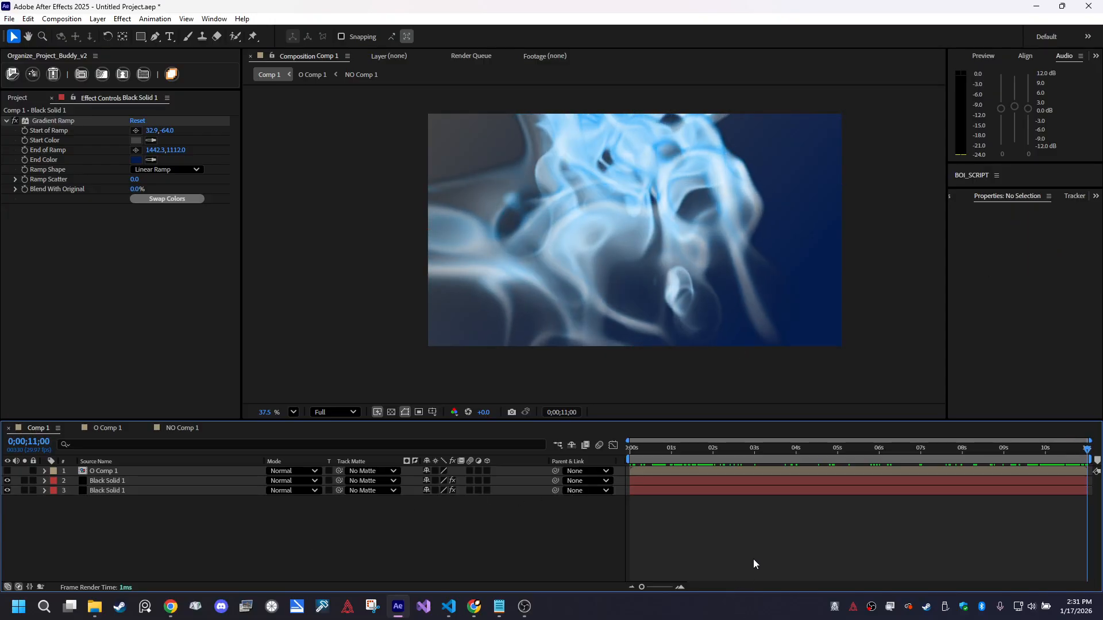
{"action": "key", "text": "space"}
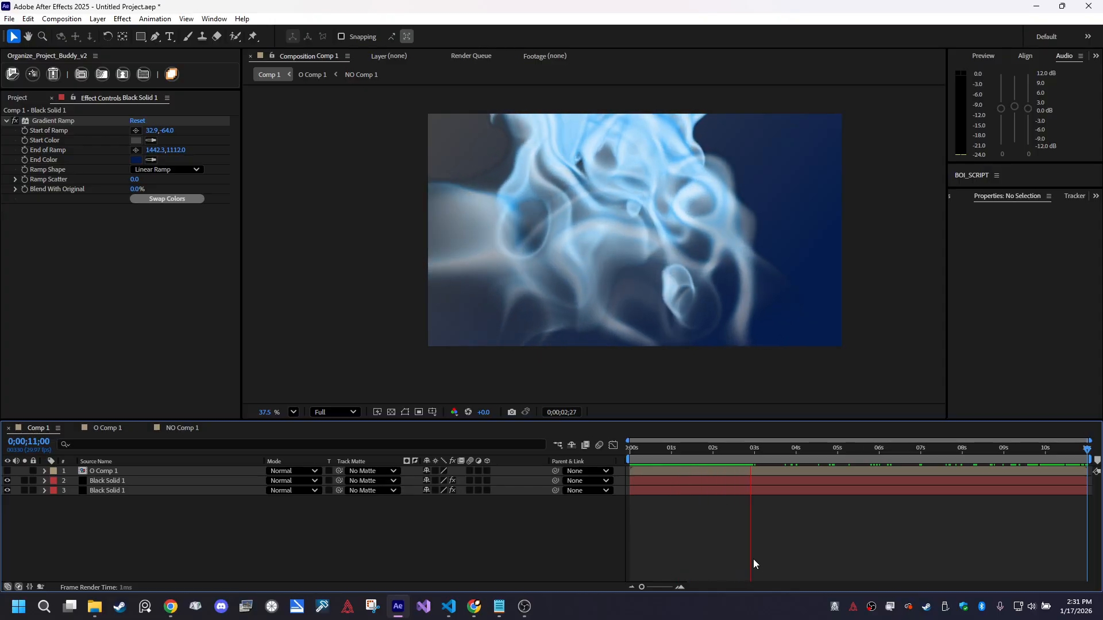
{"action": "key", "text": "space"}
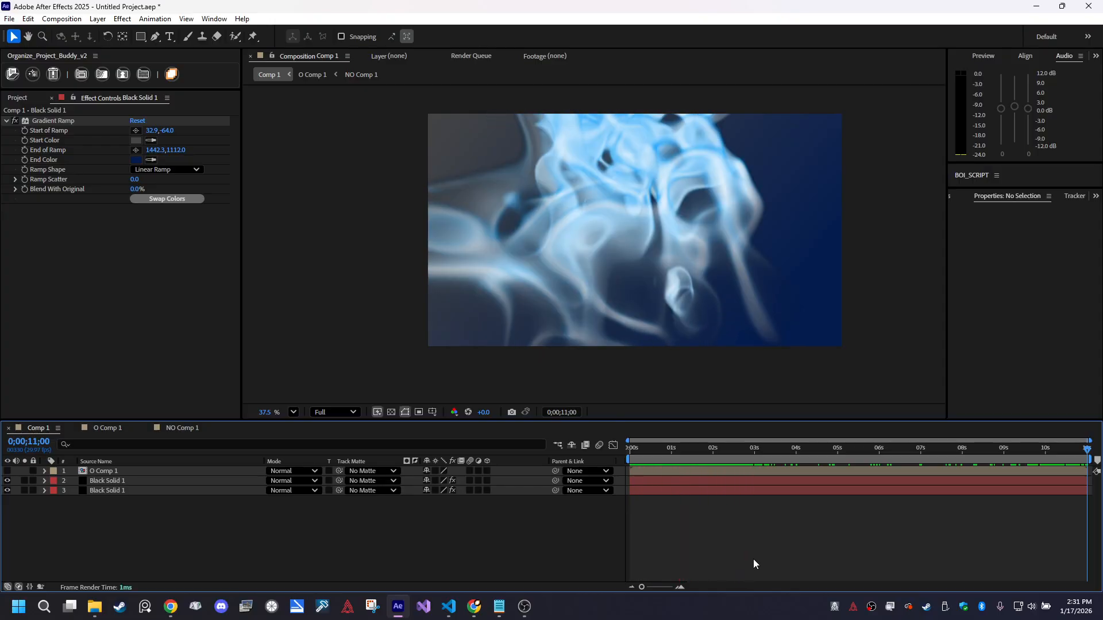
{"action": "left_click_drag", "start_coordinate": [746, 457], "coordinate": [915, 468]}
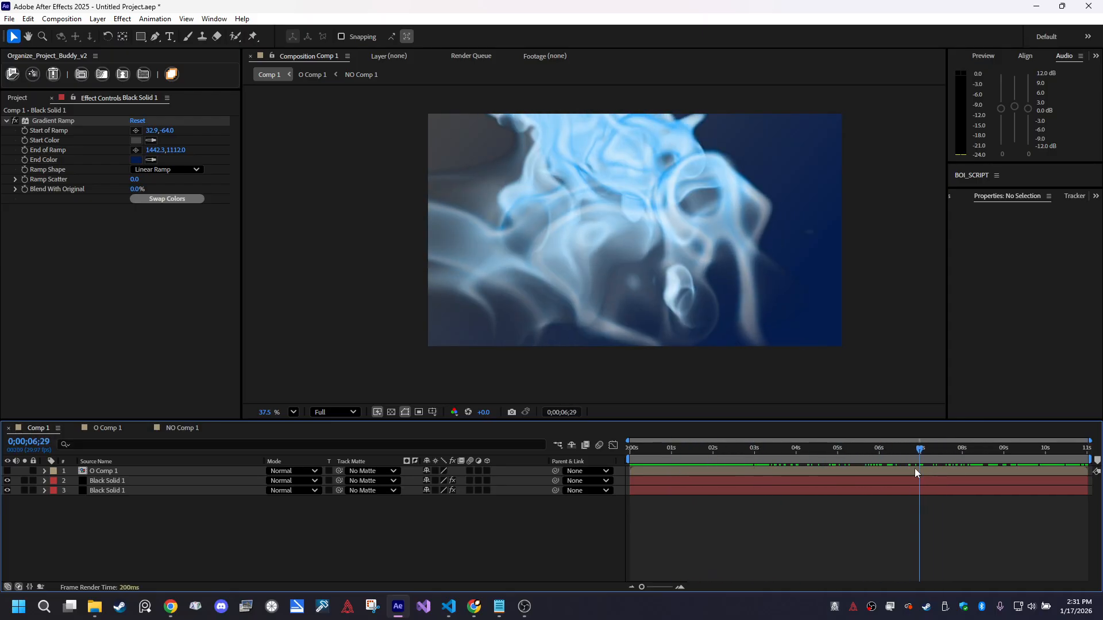
Set the opacity of the voxel Black Solid 1 layer to 15%
{"action": "left_click", "coordinate": [116, 484]}
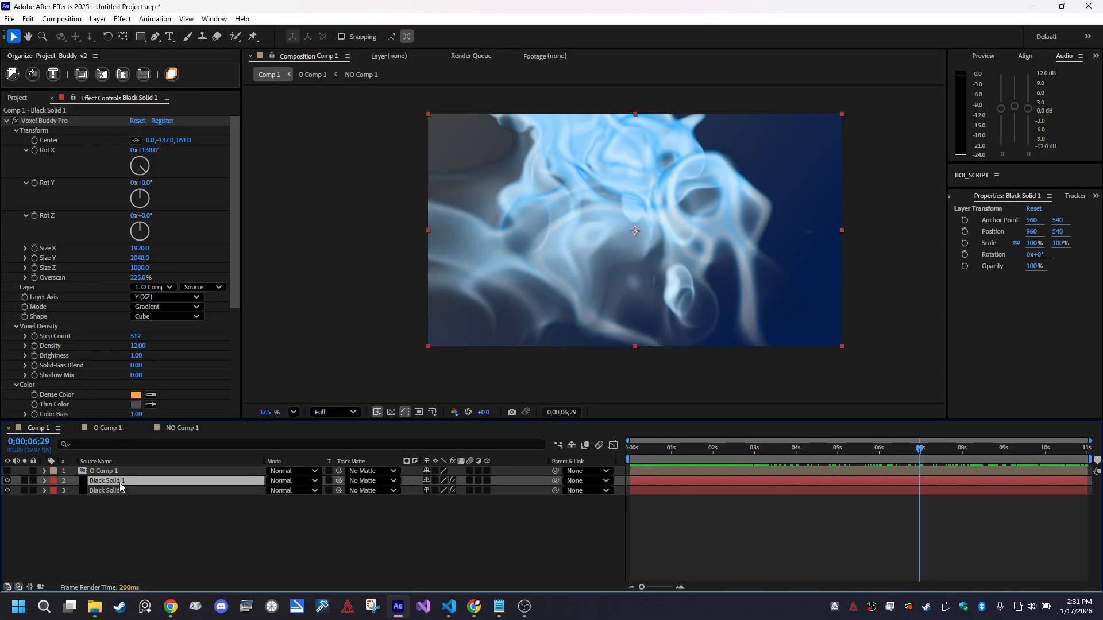
{"action": "key", "text": "t"}
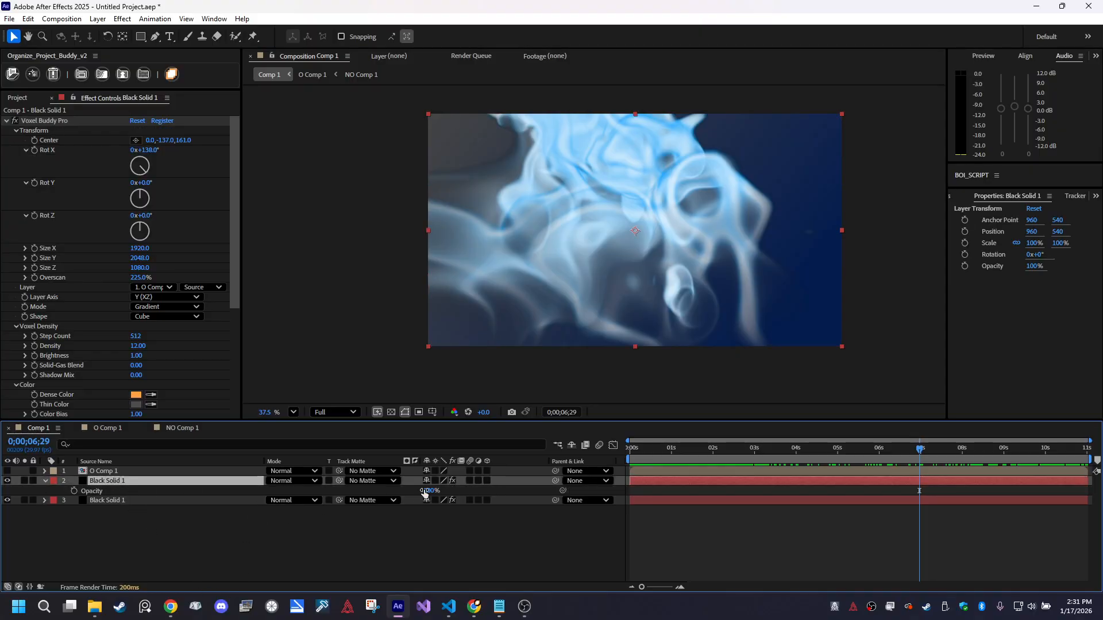
{"action": "left_click_drag", "start_coordinate": [425, 492], "coordinate": [382, 490]}
{"action": "left_click", "coordinate": [270, 525]}
Duplicate the voxel Black Solid 1 layer and set the copy's Voxel Buddy Pro source layer to O Comp 1
{"action": "left_click", "coordinate": [161, 482]}
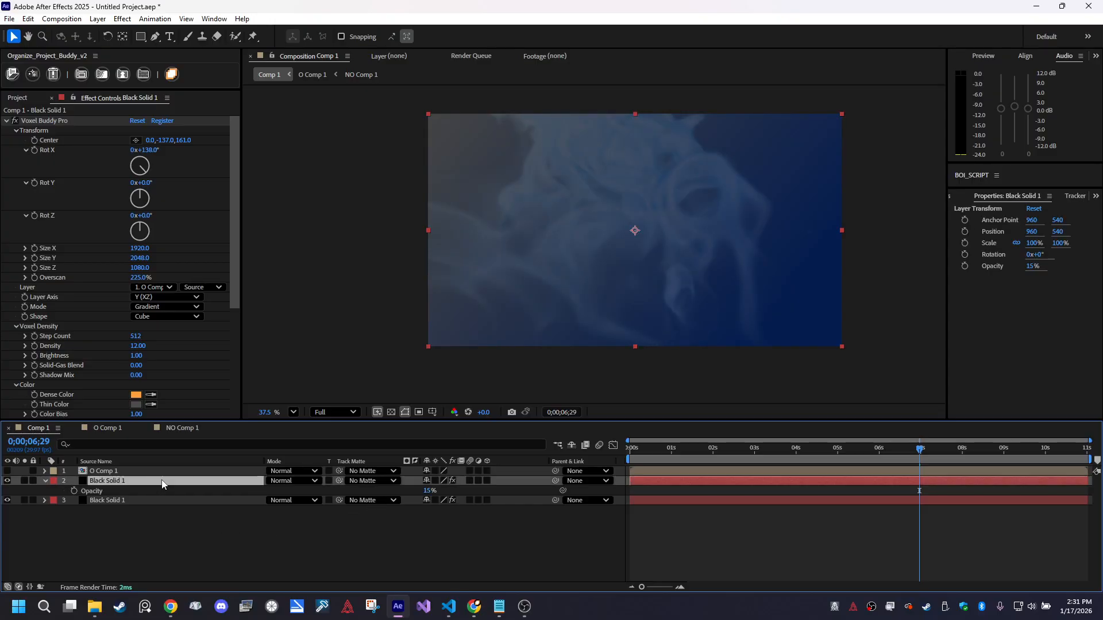
{"action": "key", "text": "ctrl+d"}
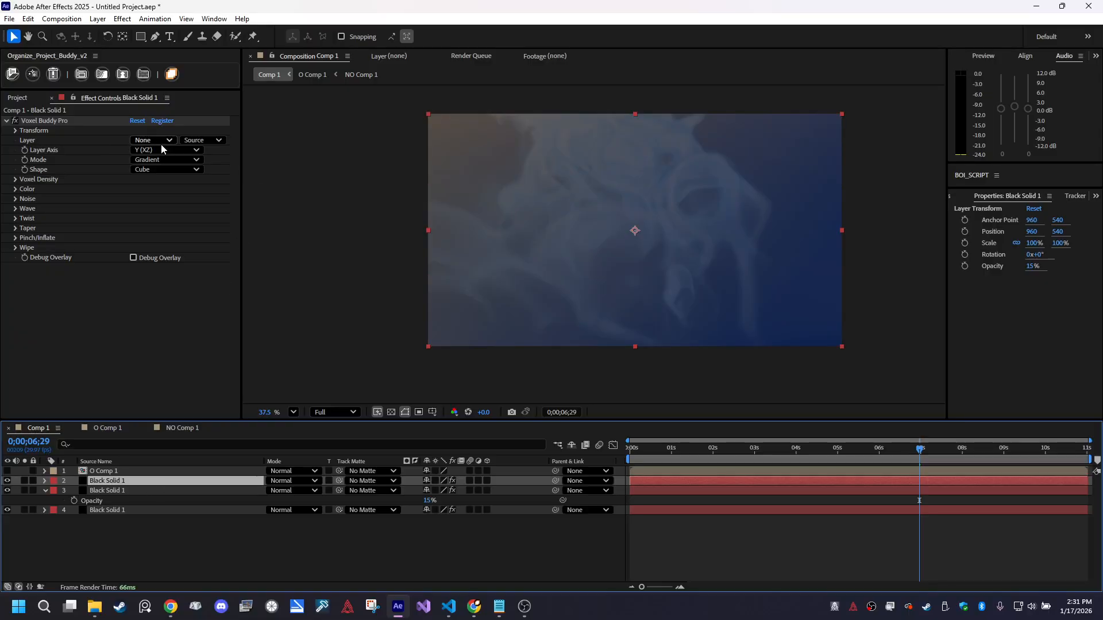
{"action": "left_click", "coordinate": [161, 141]}
{"action": "left_click", "coordinate": [164, 171]}
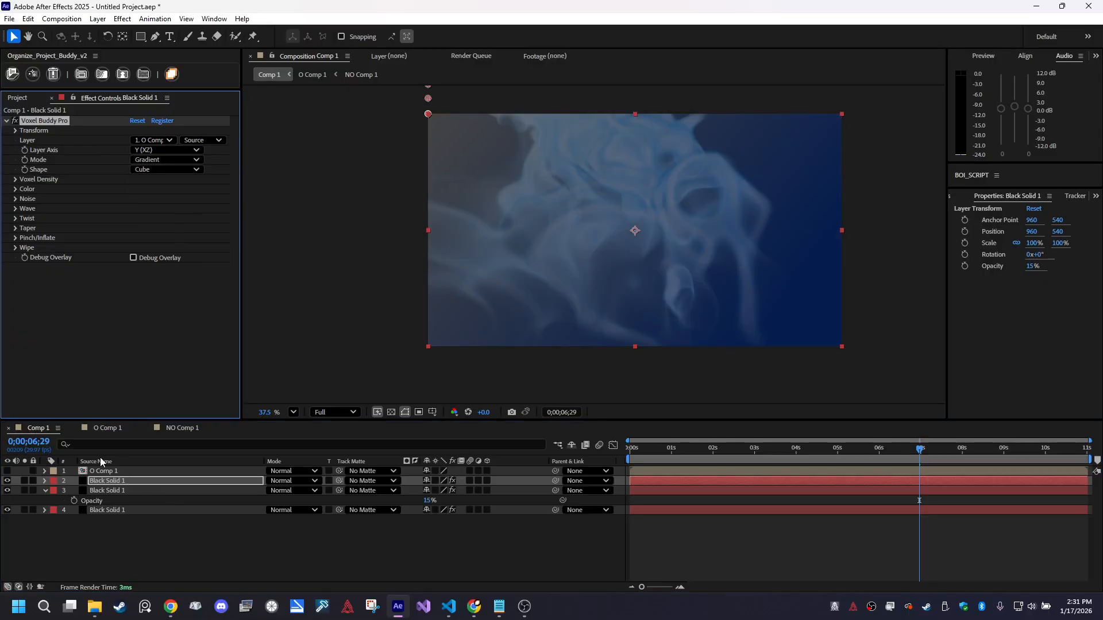
Set the copied voxel layer's blending mode to Saturation and its opacity to 100%
{"action": "left_click", "coordinate": [105, 481]}
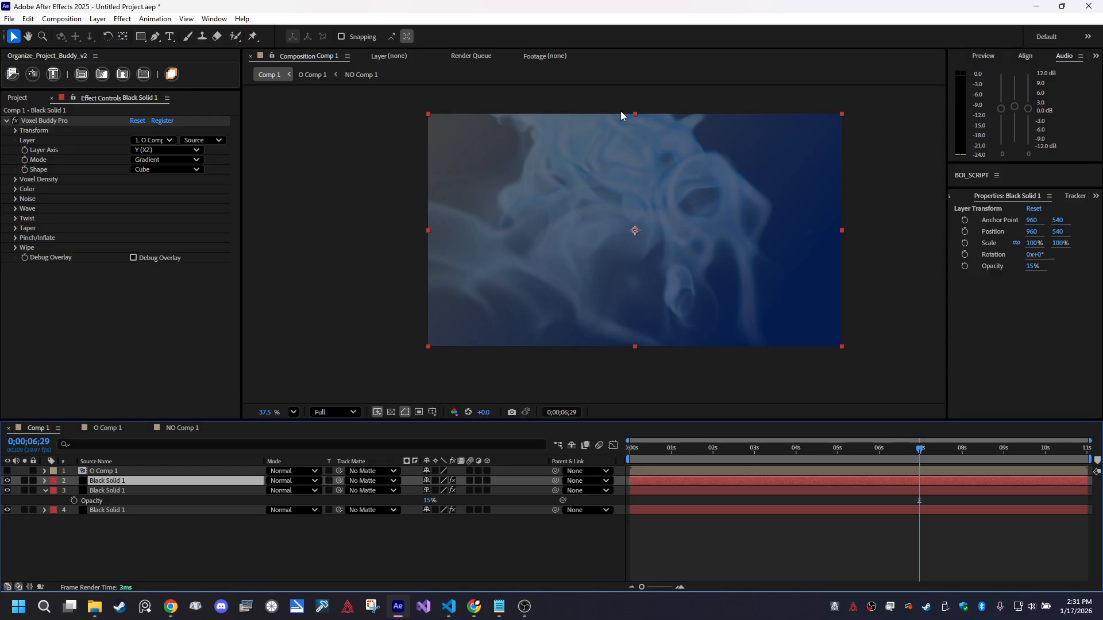
{"action": "left_click", "coordinate": [298, 481]}
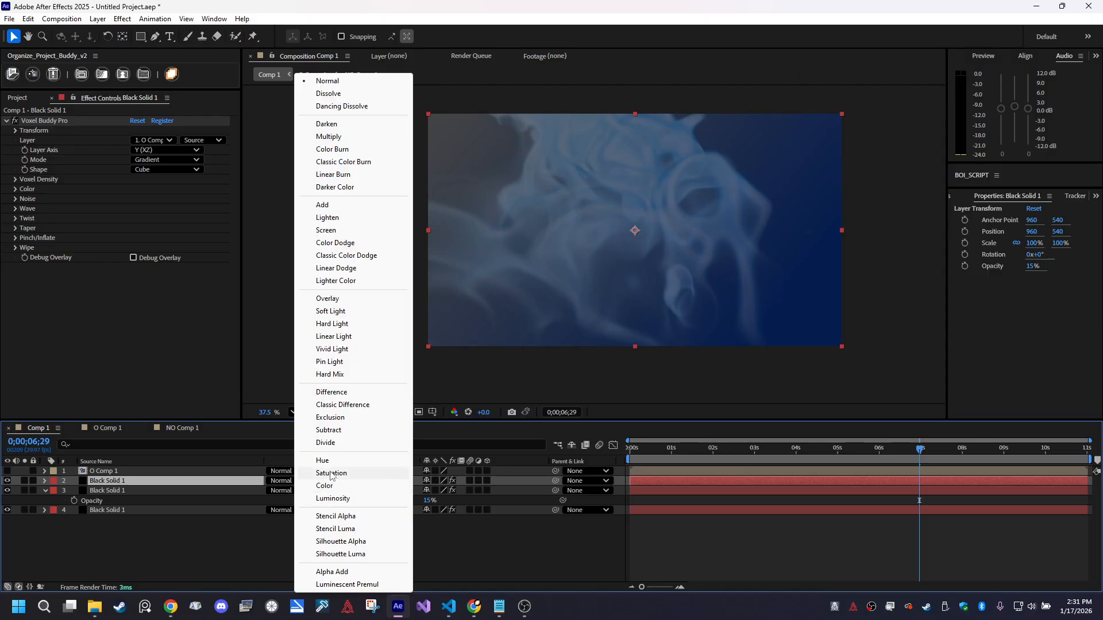
{"action": "left_click", "coordinate": [339, 475]}
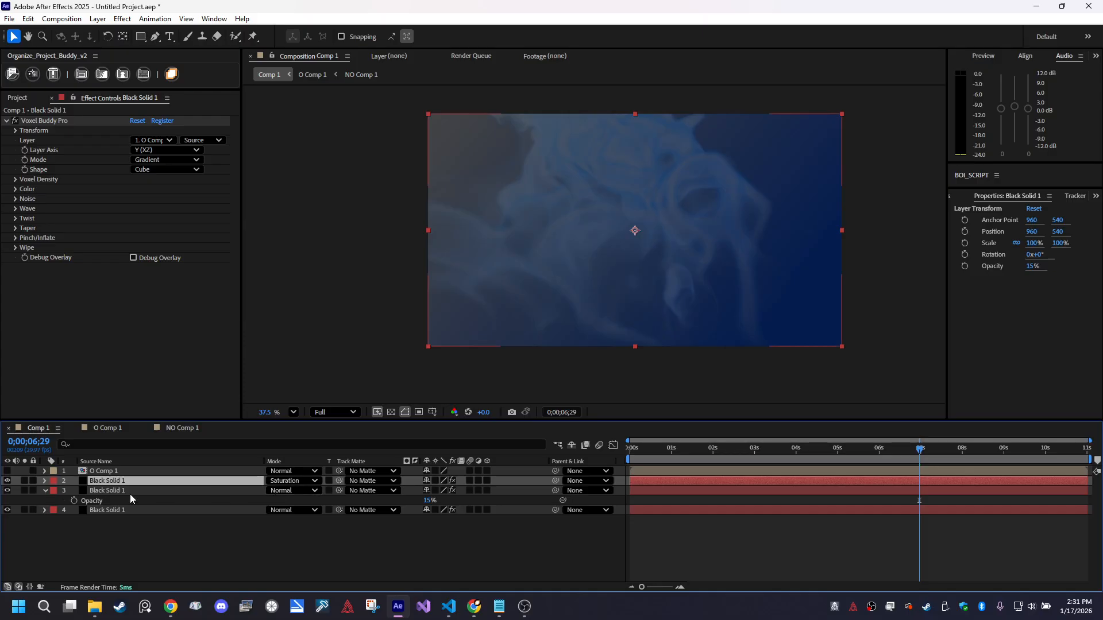
{"action": "key", "text": "t"}
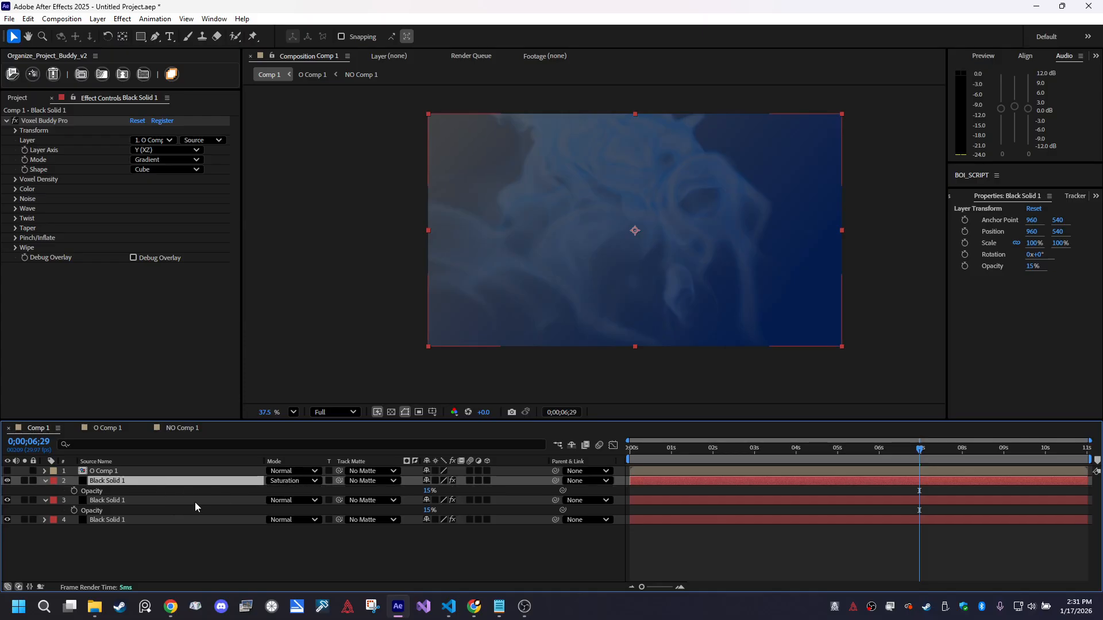
{"action": "left_click_drag", "start_coordinate": [426, 490], "coordinate": [836, 487]}
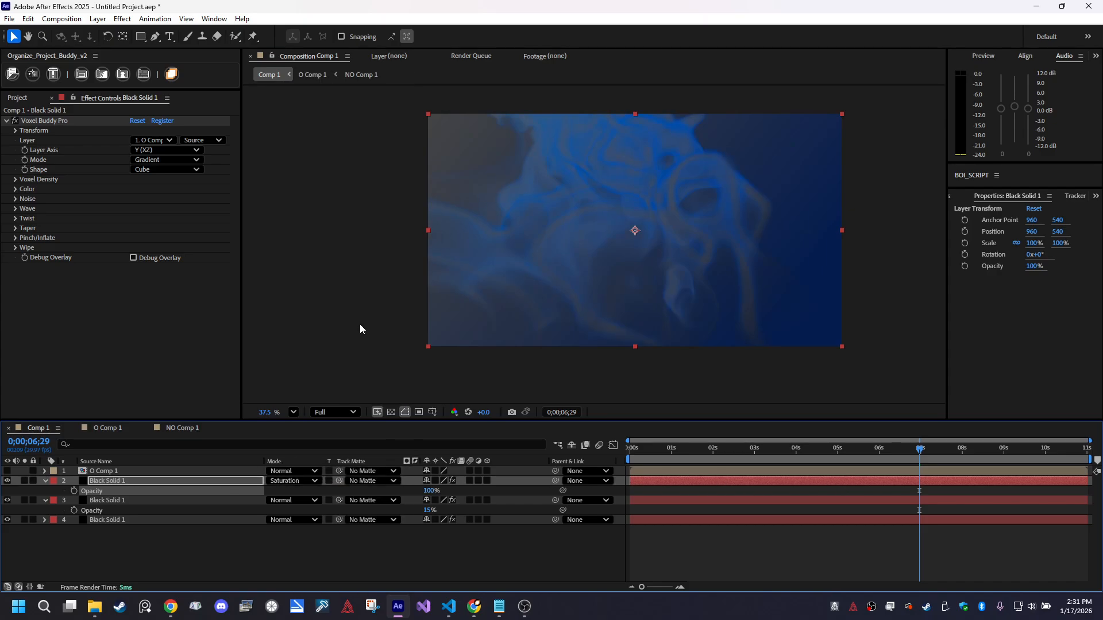
Compare the Color and Screen blending modes on the copied voxel layer and settle on Color
{"action": "left_click", "coordinate": [305, 482]}
{"action": "left_click", "coordinate": [324, 486]}
{"action": "left_click", "coordinate": [294, 481]}
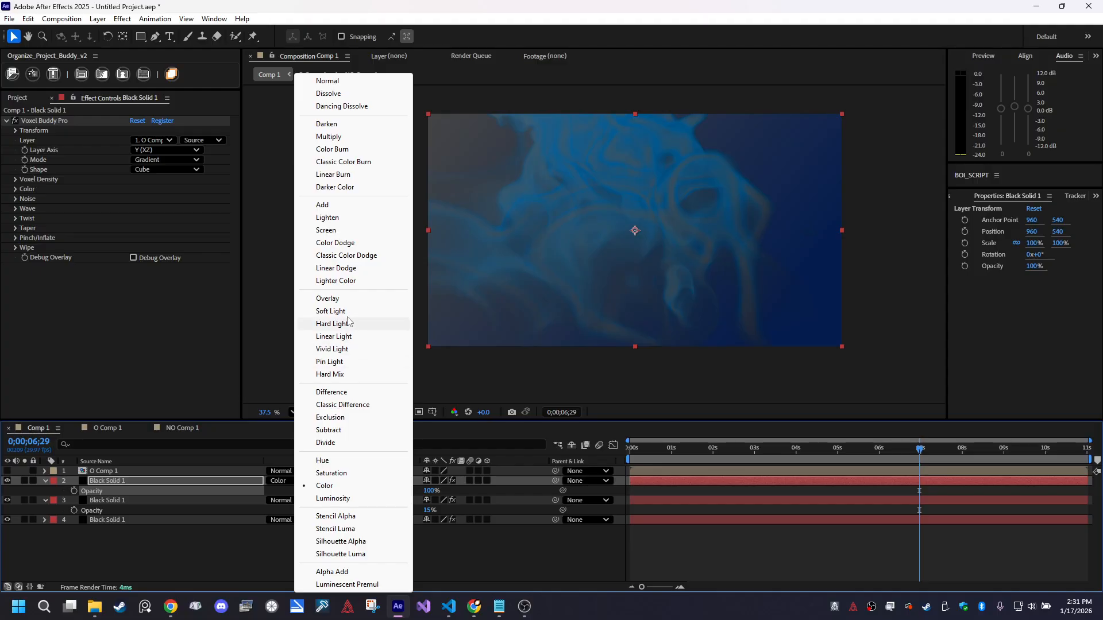
{"action": "left_click", "coordinate": [342, 232]}
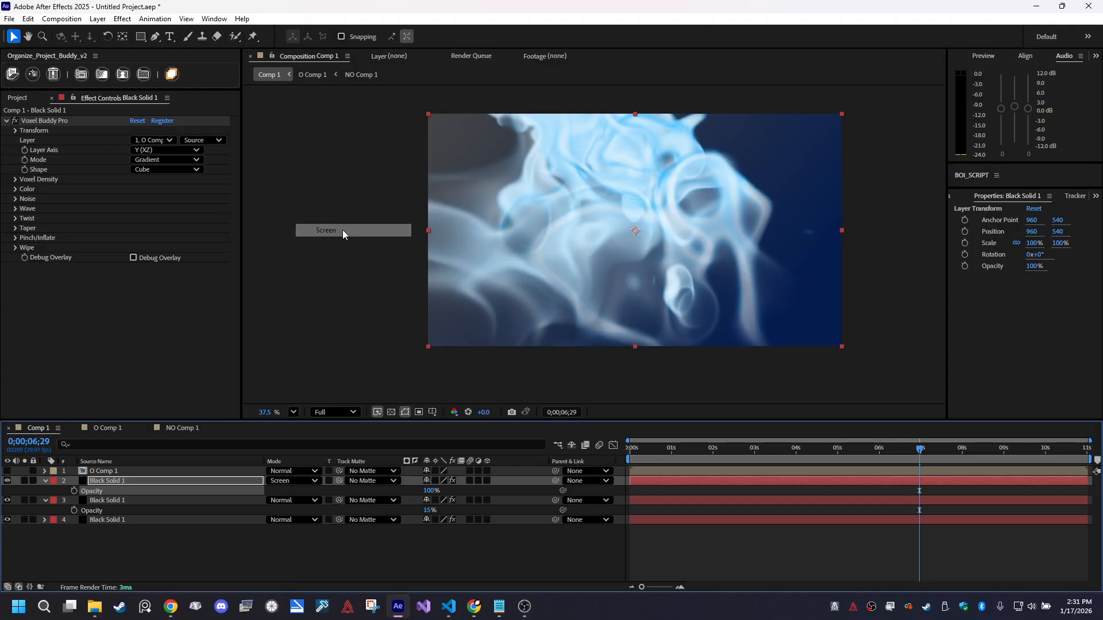
{"action": "left_click", "coordinate": [305, 481]}
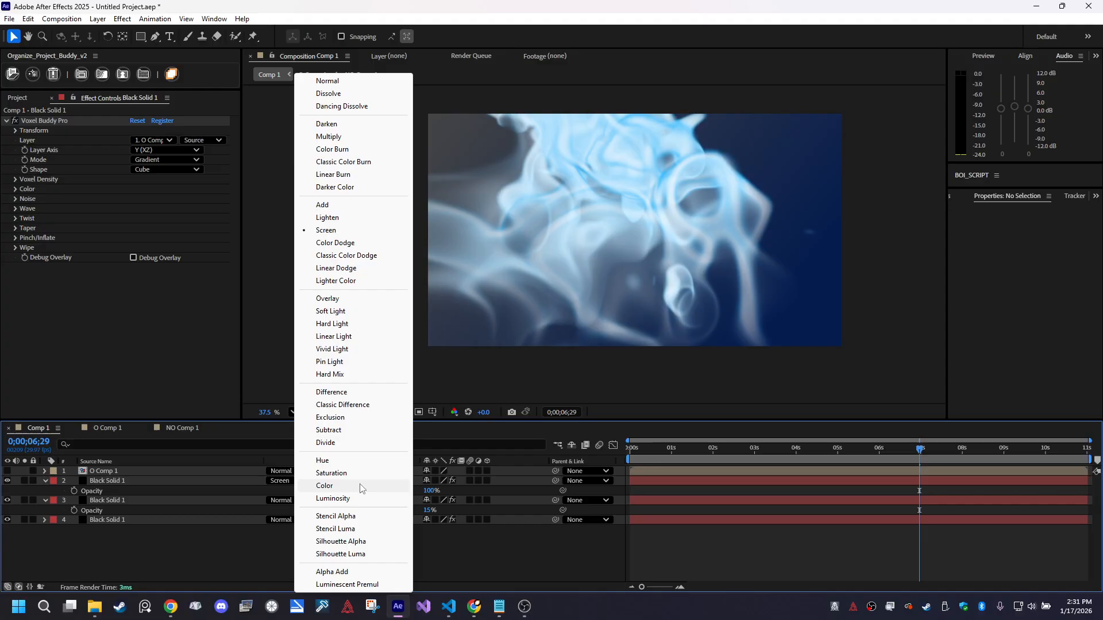
{"action": "left_click", "coordinate": [324, 485]}
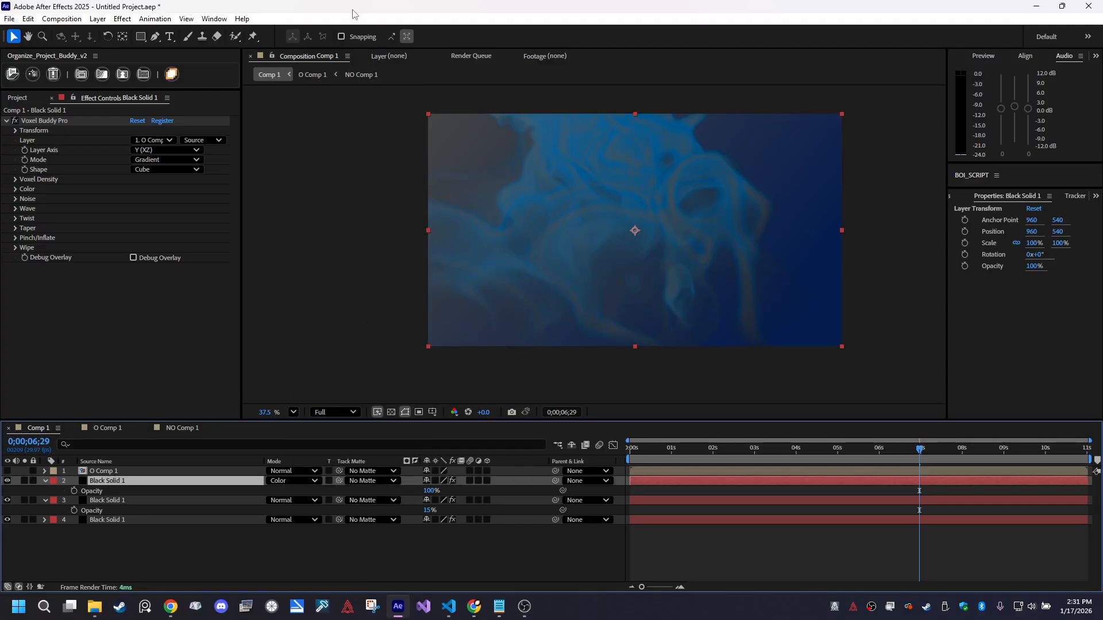
Add a new adjustment layer above the voxel layers and apply the Exposure effect to it
{"action": "left_click", "coordinate": [97, 19]}
{"action": "mouse_move", "coordinate": [190, 32]}
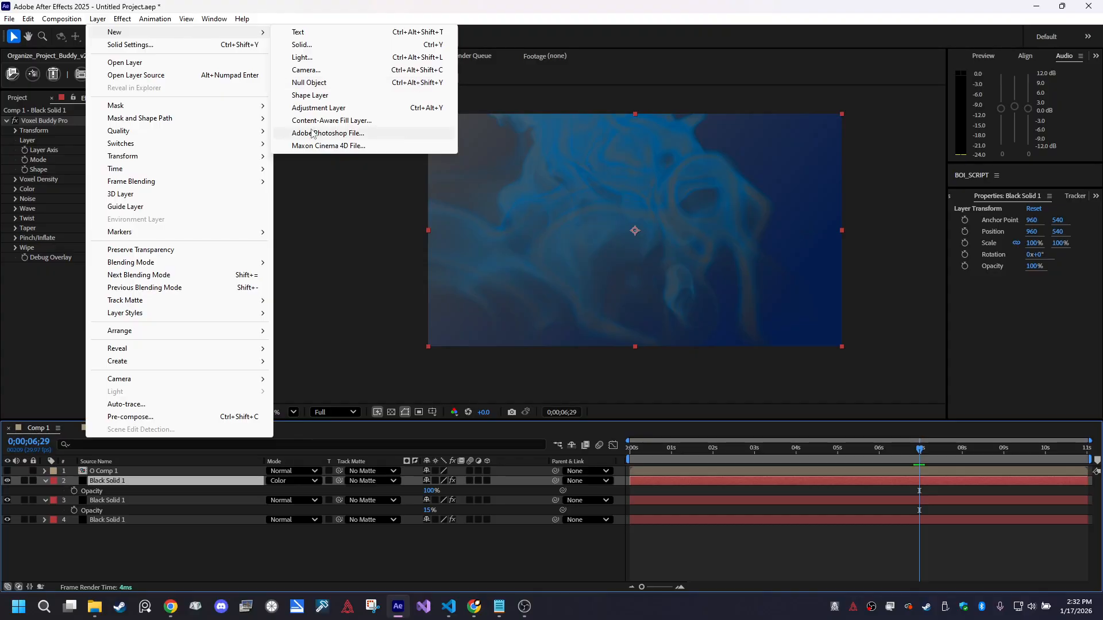
{"action": "left_click", "coordinate": [354, 108]}
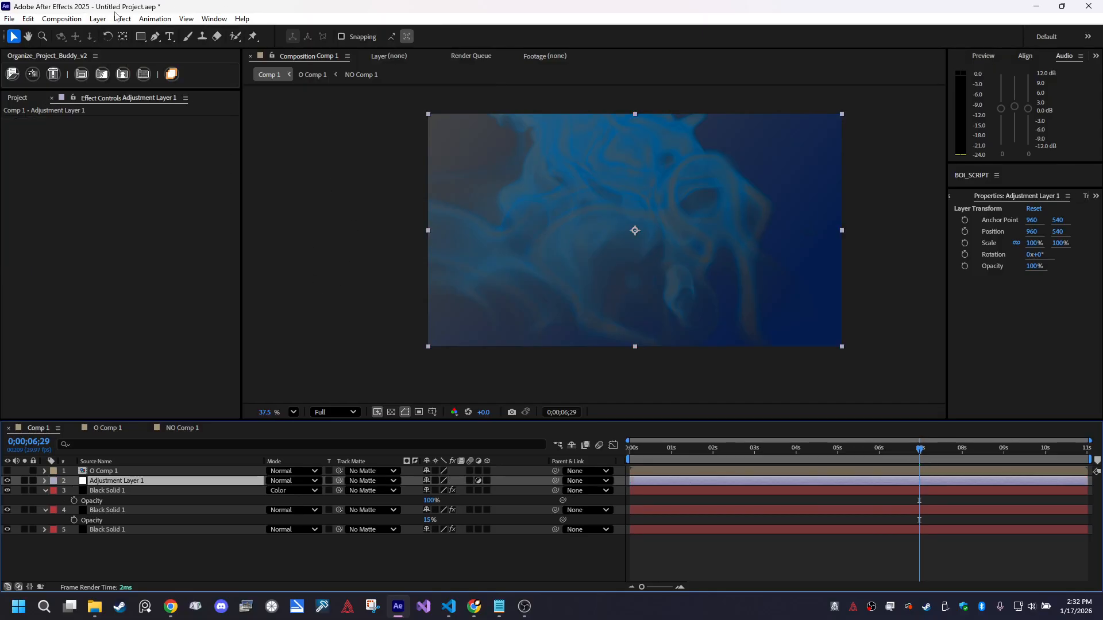
{"action": "left_click", "coordinate": [128, 19]}
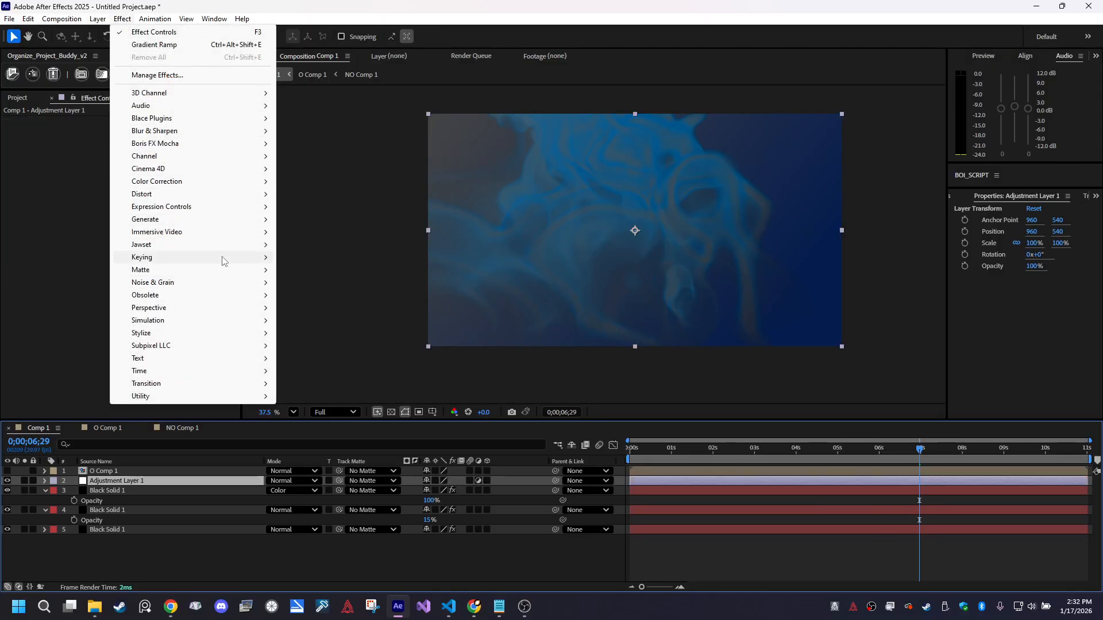
{"action": "mouse_move", "coordinate": [222, 251]}
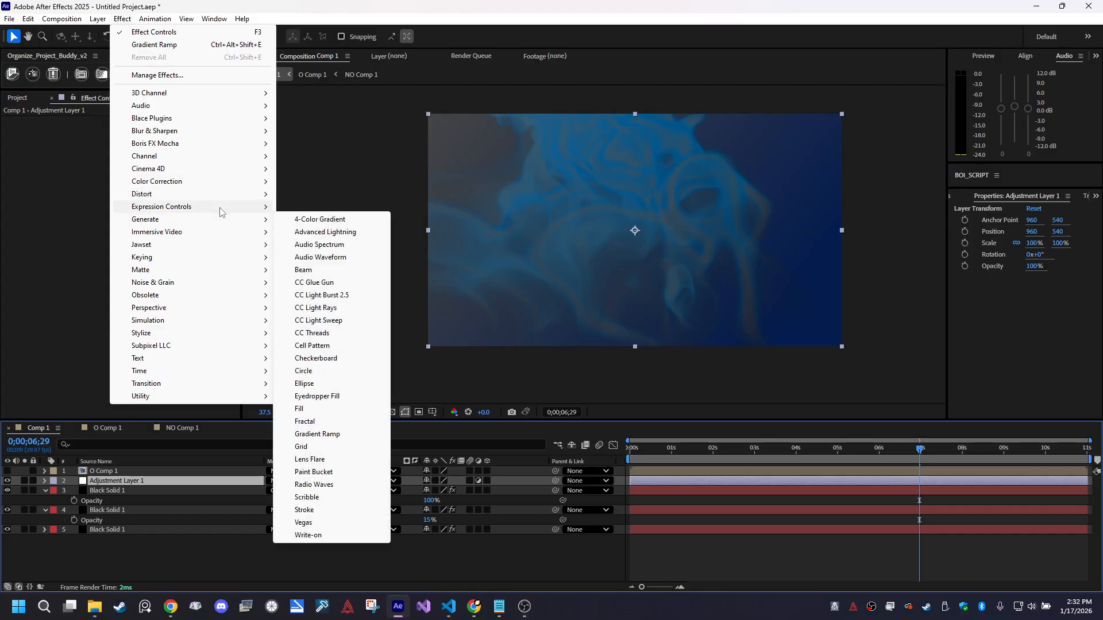
{"action": "mouse_move", "coordinate": [228, 186]}
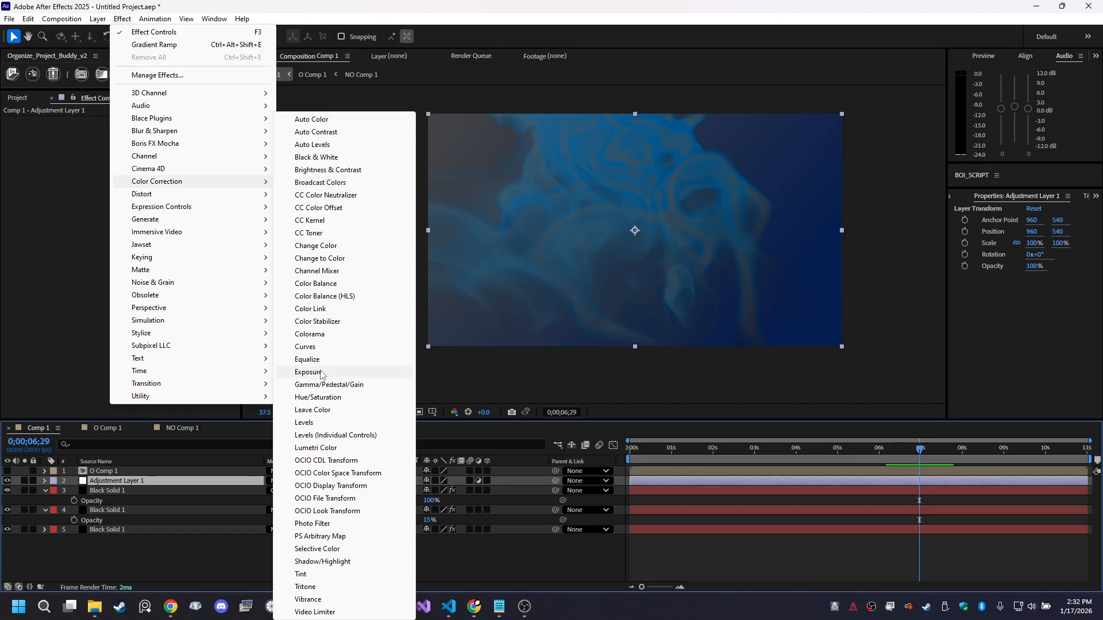
{"action": "left_click", "coordinate": [320, 372]}
Set the adjustment layer's exposure to 3.48, offset to -0.5100 and gamma correction to 0.45, and return to the first frame
{"action": "left_click_drag", "start_coordinate": [139, 149], "coordinate": [332, 139]}
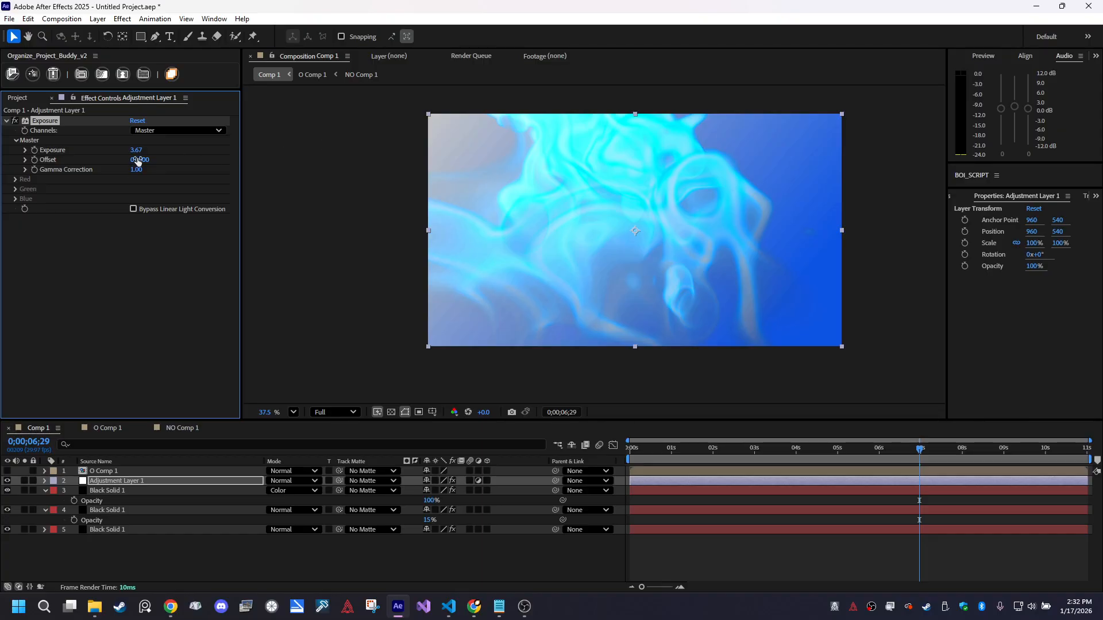
{"action": "left_click_drag", "start_coordinate": [137, 160], "coordinate": [100, 156]}
{"action": "left_click_drag", "start_coordinate": [89, 154], "coordinate": [124, 153]}
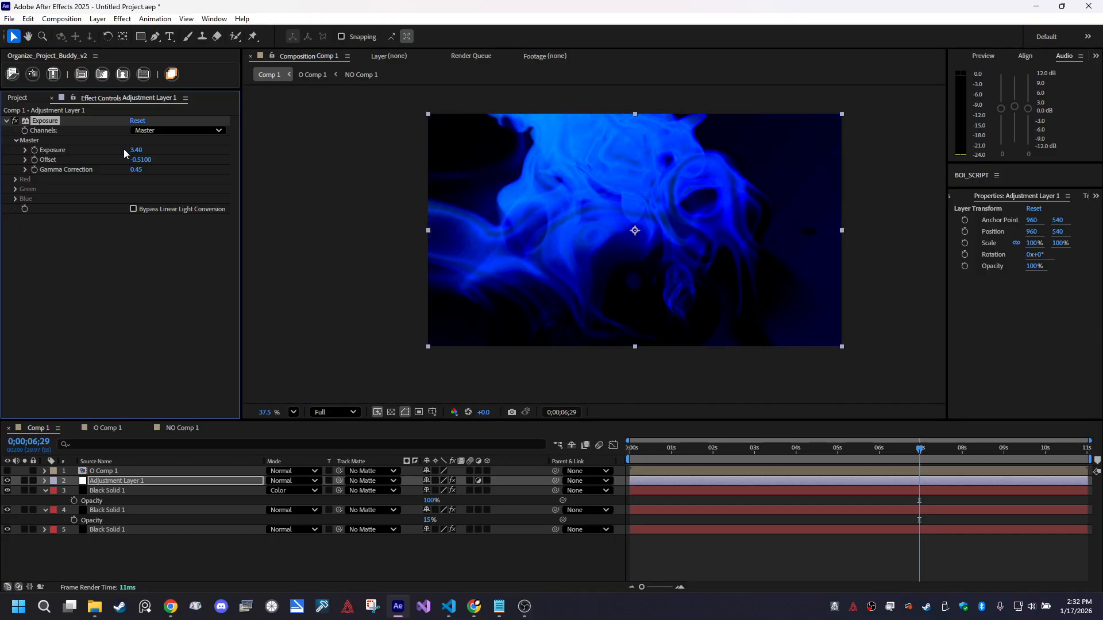
{"action": "mouse_move", "coordinate": [769, 454]}
{"action": "left_mouse_down"}
{"action": "mouse_move", "coordinate": [646, 449]}
{"action": "mouse_move", "coordinate": [786, 451]}
{"action": "left_mouse_up"}
{"action": "key", "text": "Home"}
{"action": "left_click", "coordinate": [111, 256]}
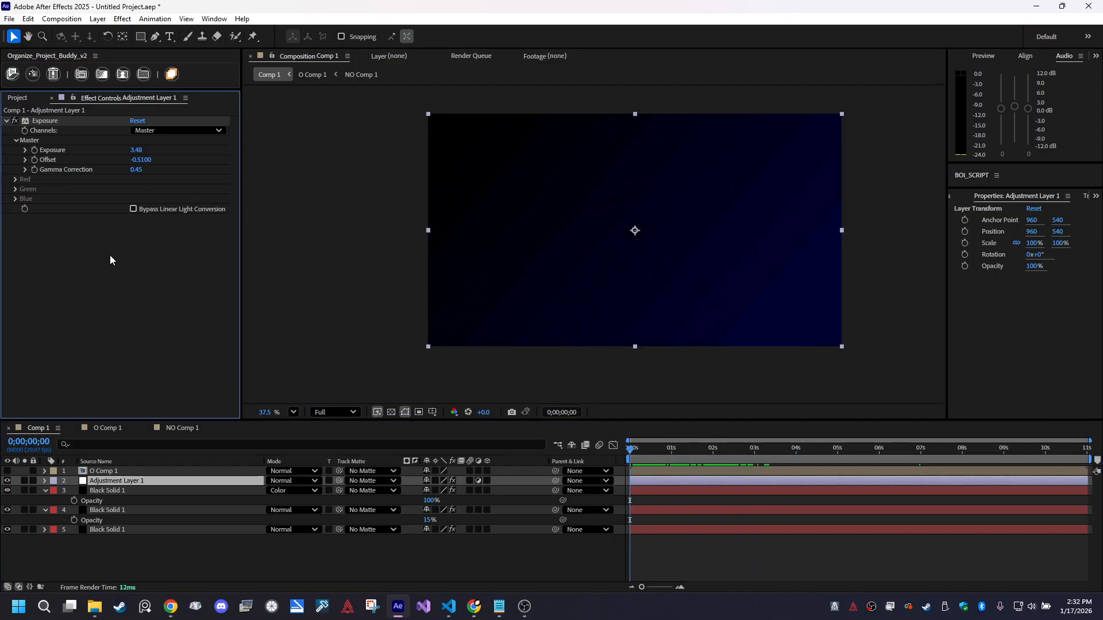
Delete the adjustment layer and the voxel copy that uses the Color blending mode
{"action": "left_click", "coordinate": [140, 481]}
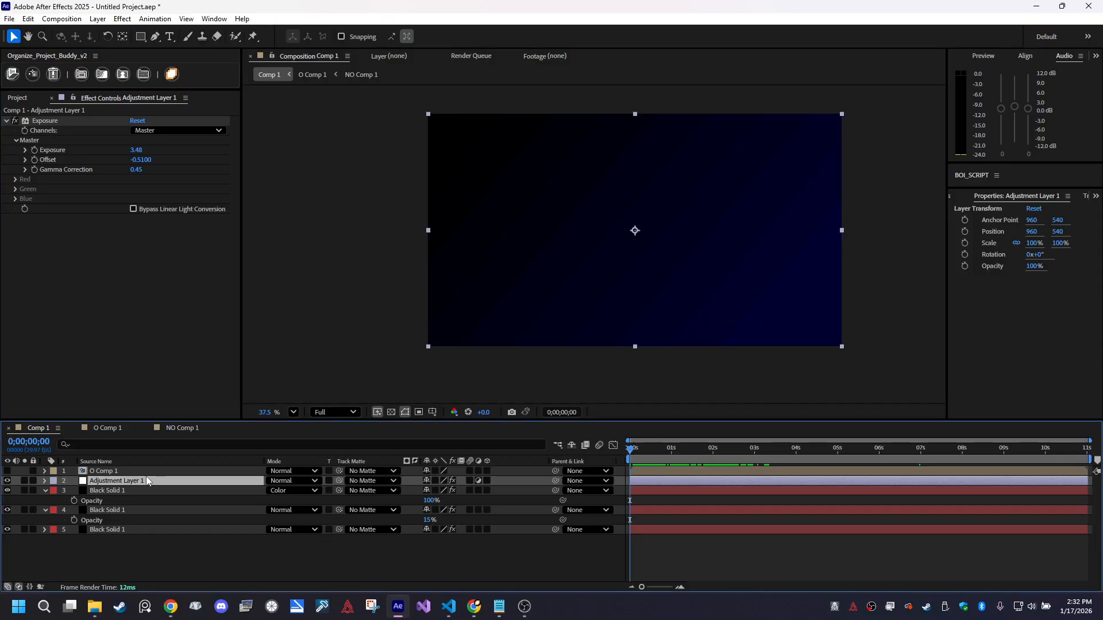
{"action": "key", "text": "Delete"}
{"action": "key", "text": "Delete"}
Set the remaining voxel Black Solid 1 layer's opacity to 100% and scrub to 0;00;01;26
{"action": "left_click", "coordinate": [129, 485]}
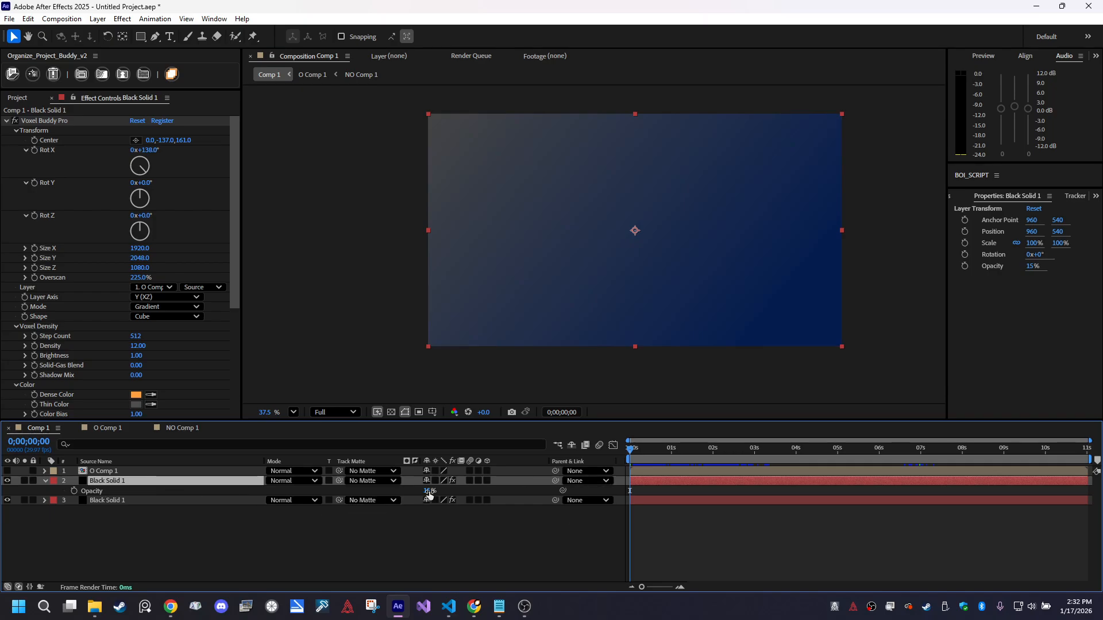
{"action": "left_click_drag", "start_coordinate": [429, 492], "coordinate": [967, 506]}
{"action": "mouse_move", "coordinate": [702, 451]}
{"action": "left_mouse_down"}
{"action": "mouse_move", "coordinate": [771, 449]}
{"action": "mouse_move", "coordinate": [705, 458]}
{"action": "left_mouse_up"}
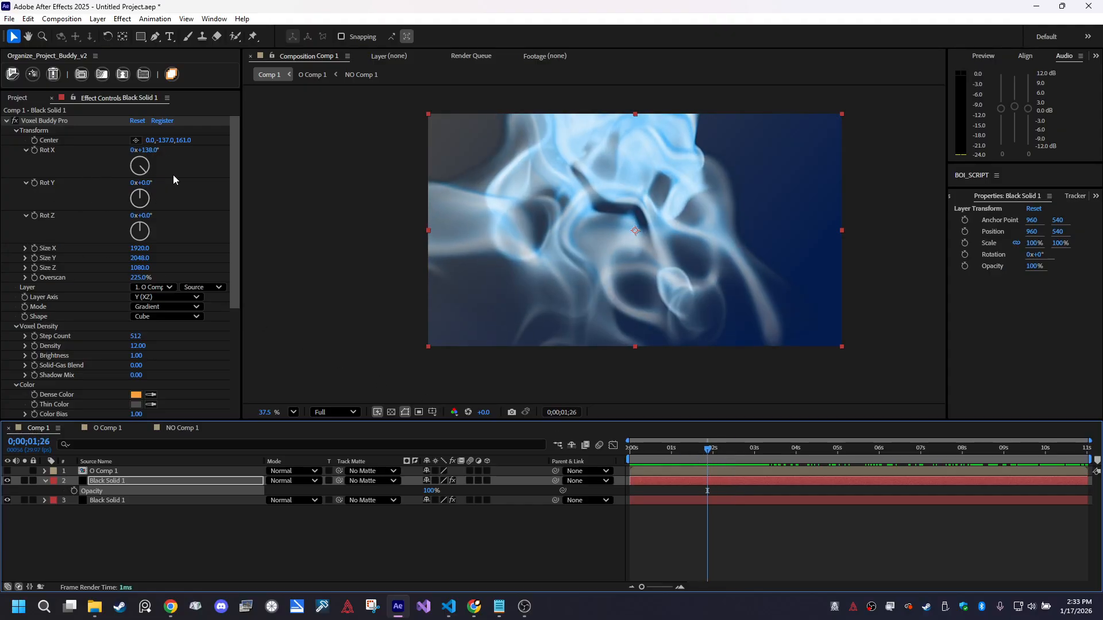
Set the voxel layer's Rot X to 112°, keyframe it at 0;00;00;00 and set it to 232° at 0;00;11;00
{"action": "left_click_drag", "start_coordinate": [152, 150], "coordinate": [39, 153]}
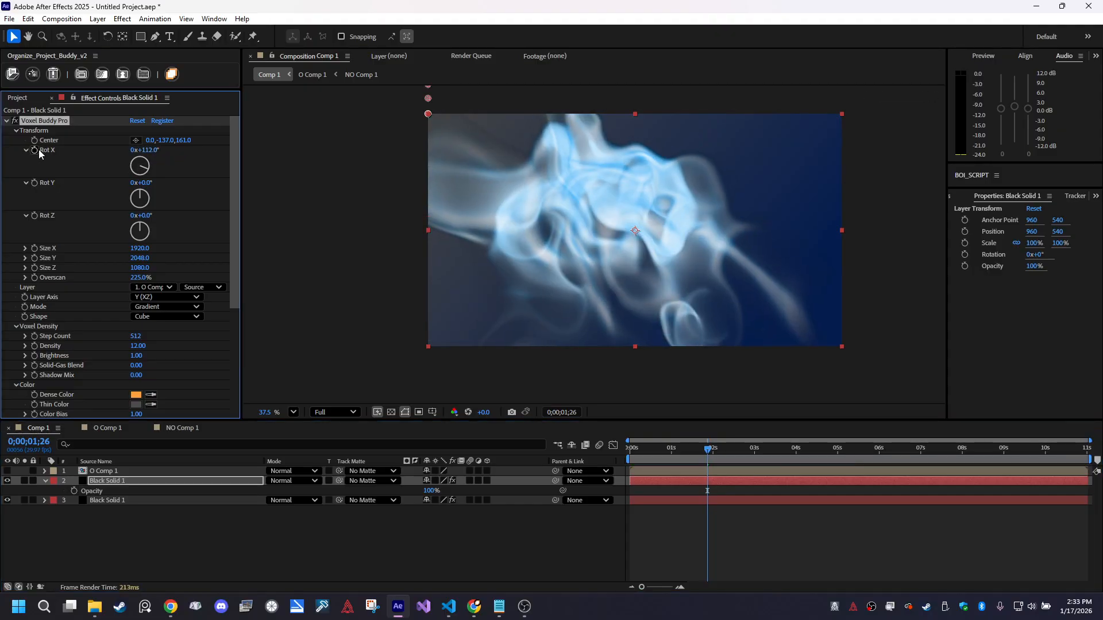
{"action": "left_click", "coordinate": [643, 490]}
{"action": "key", "text": "Home"}
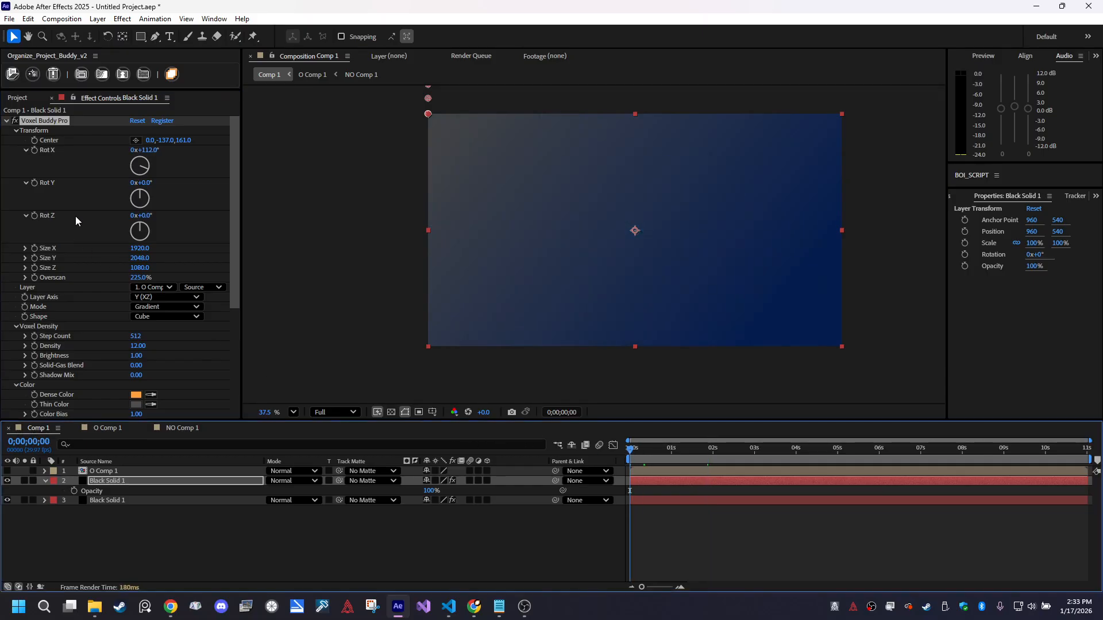
{"action": "left_click", "coordinate": [36, 150]}
{"action": "left_click_drag", "start_coordinate": [867, 450], "coordinate": [1092, 454]}
{"action": "left_click_drag", "start_coordinate": [151, 151], "coordinate": [234, 163]}
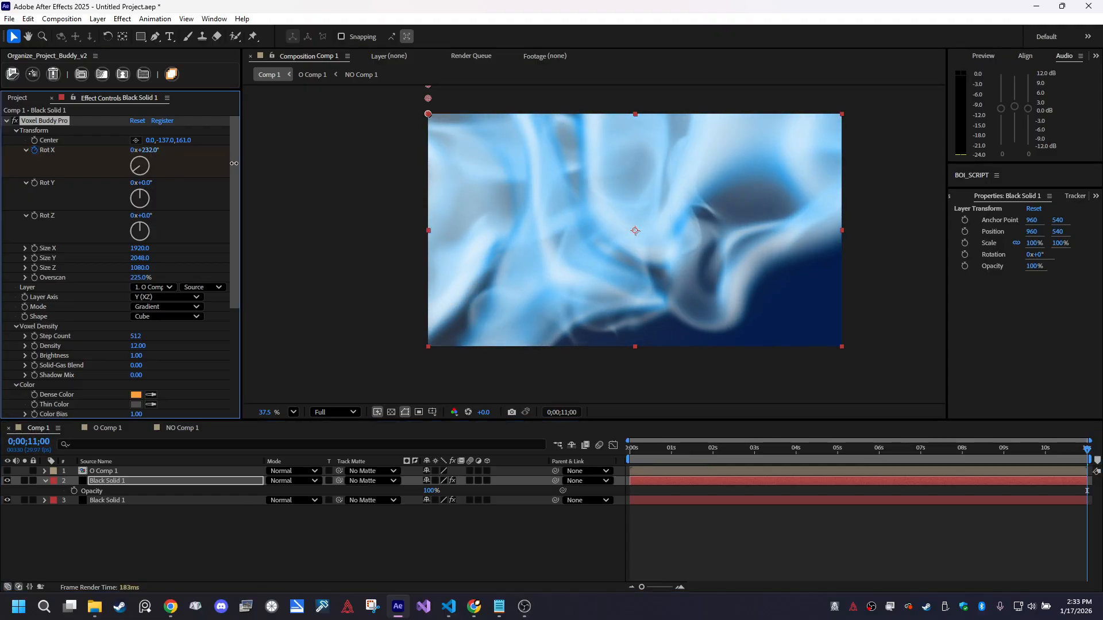
Preview the rotating smoke around 0;00;06;10 and deselect the voxel layer
{"action": "left_click_drag", "start_coordinate": [1088, 448], "coordinate": [893, 507]}
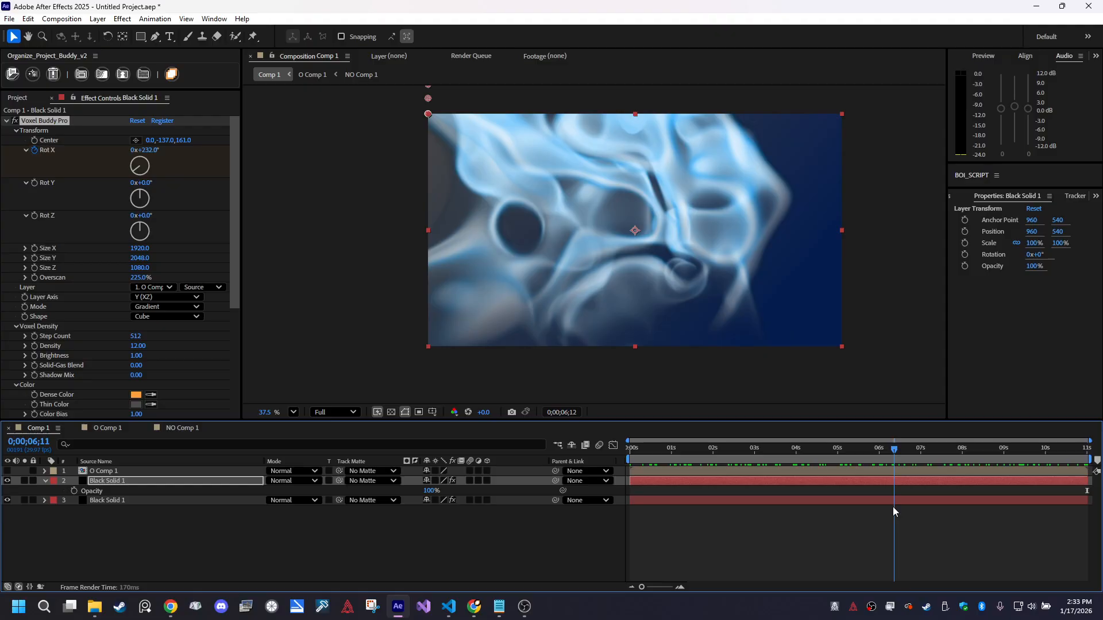
{"action": "left_click", "coordinate": [337, 547]}
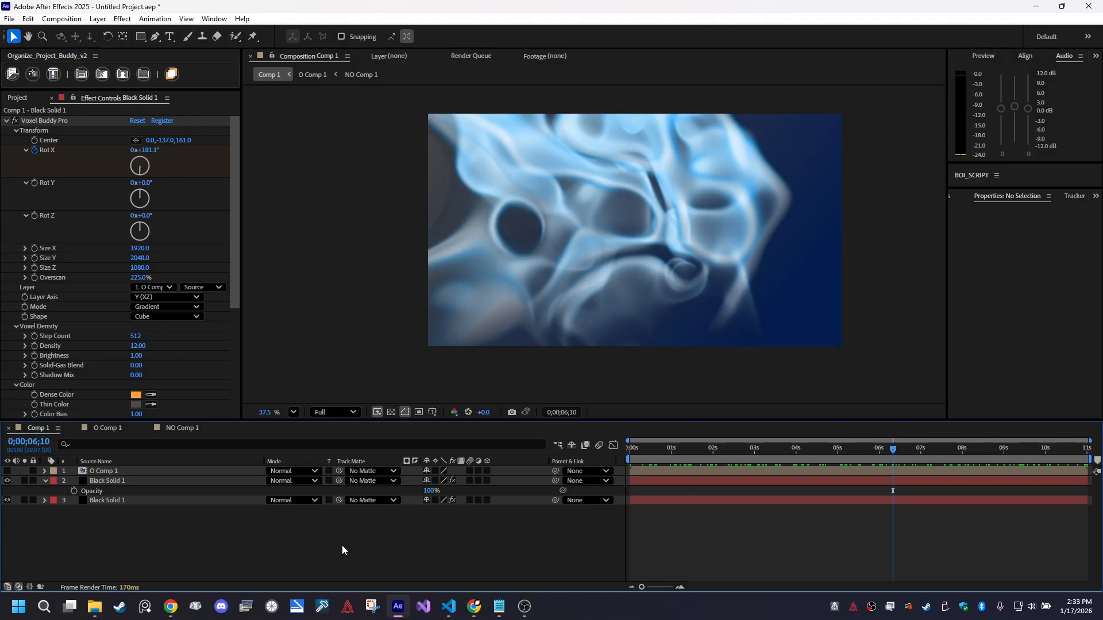